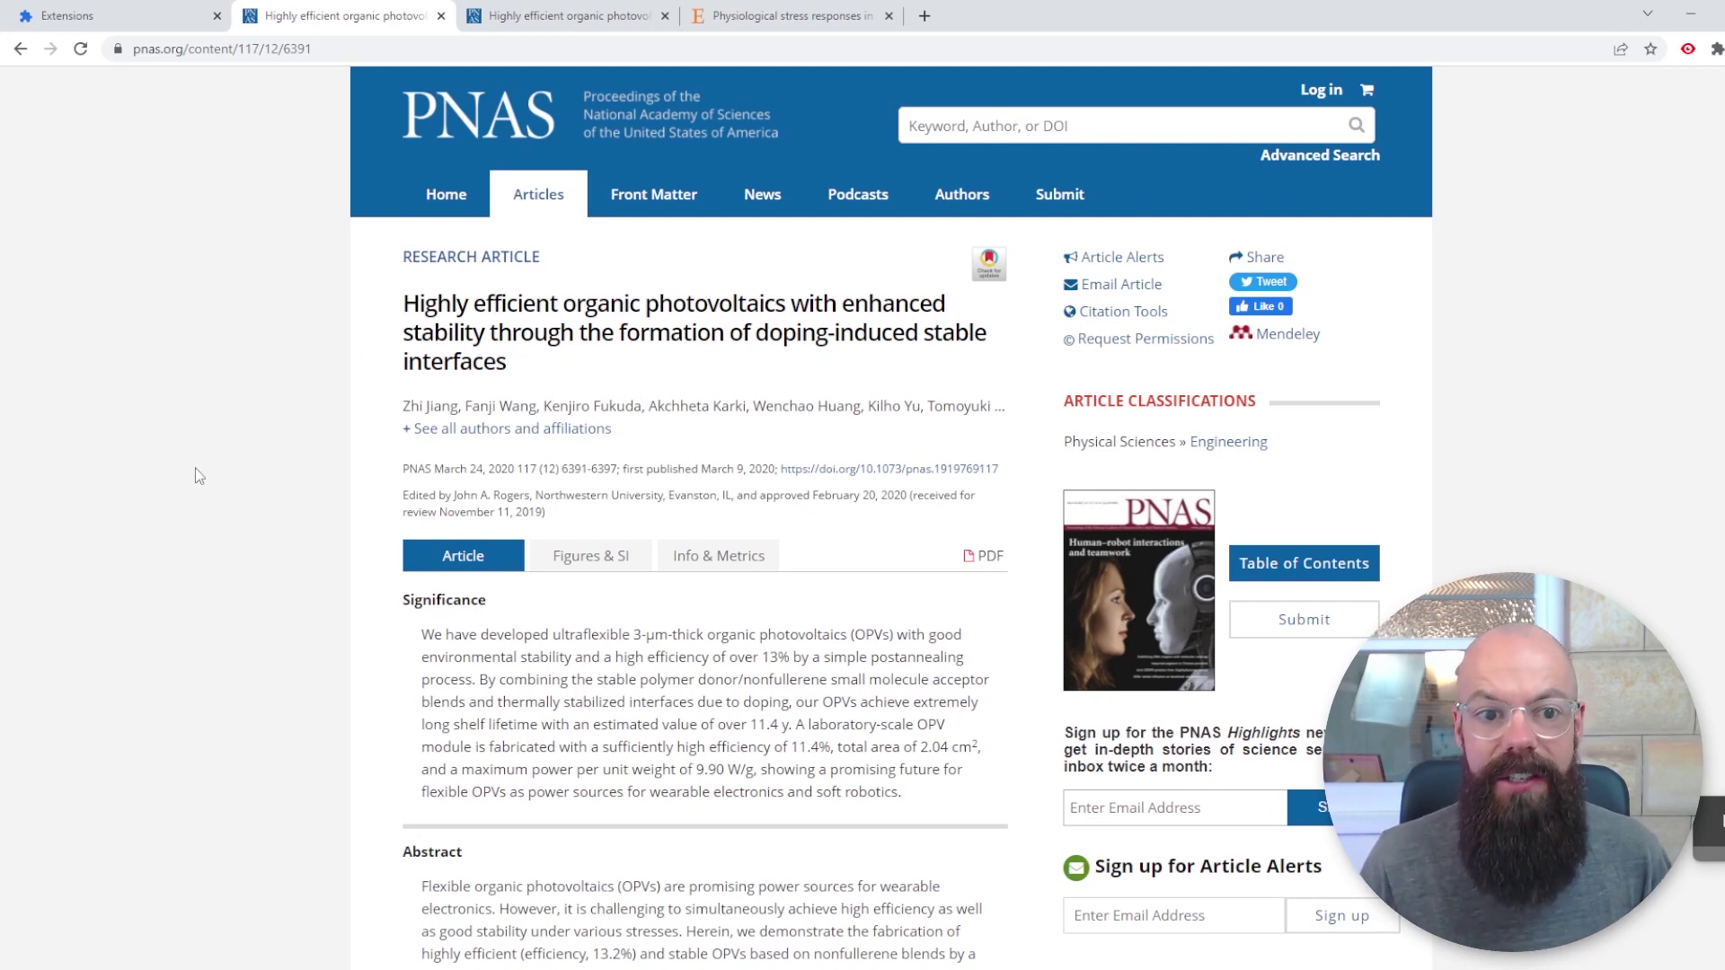
Tick ASDL and Wikipedia and untick Elsevier in Science Research Assistant's source list
{"action": "scroll", "coordinate": [199, 477], "scroll_direction": "down", "scroll_amount": 3}
{"action": "scroll", "coordinate": [623, 439], "scroll_direction": "down", "scroll_amount": 2}
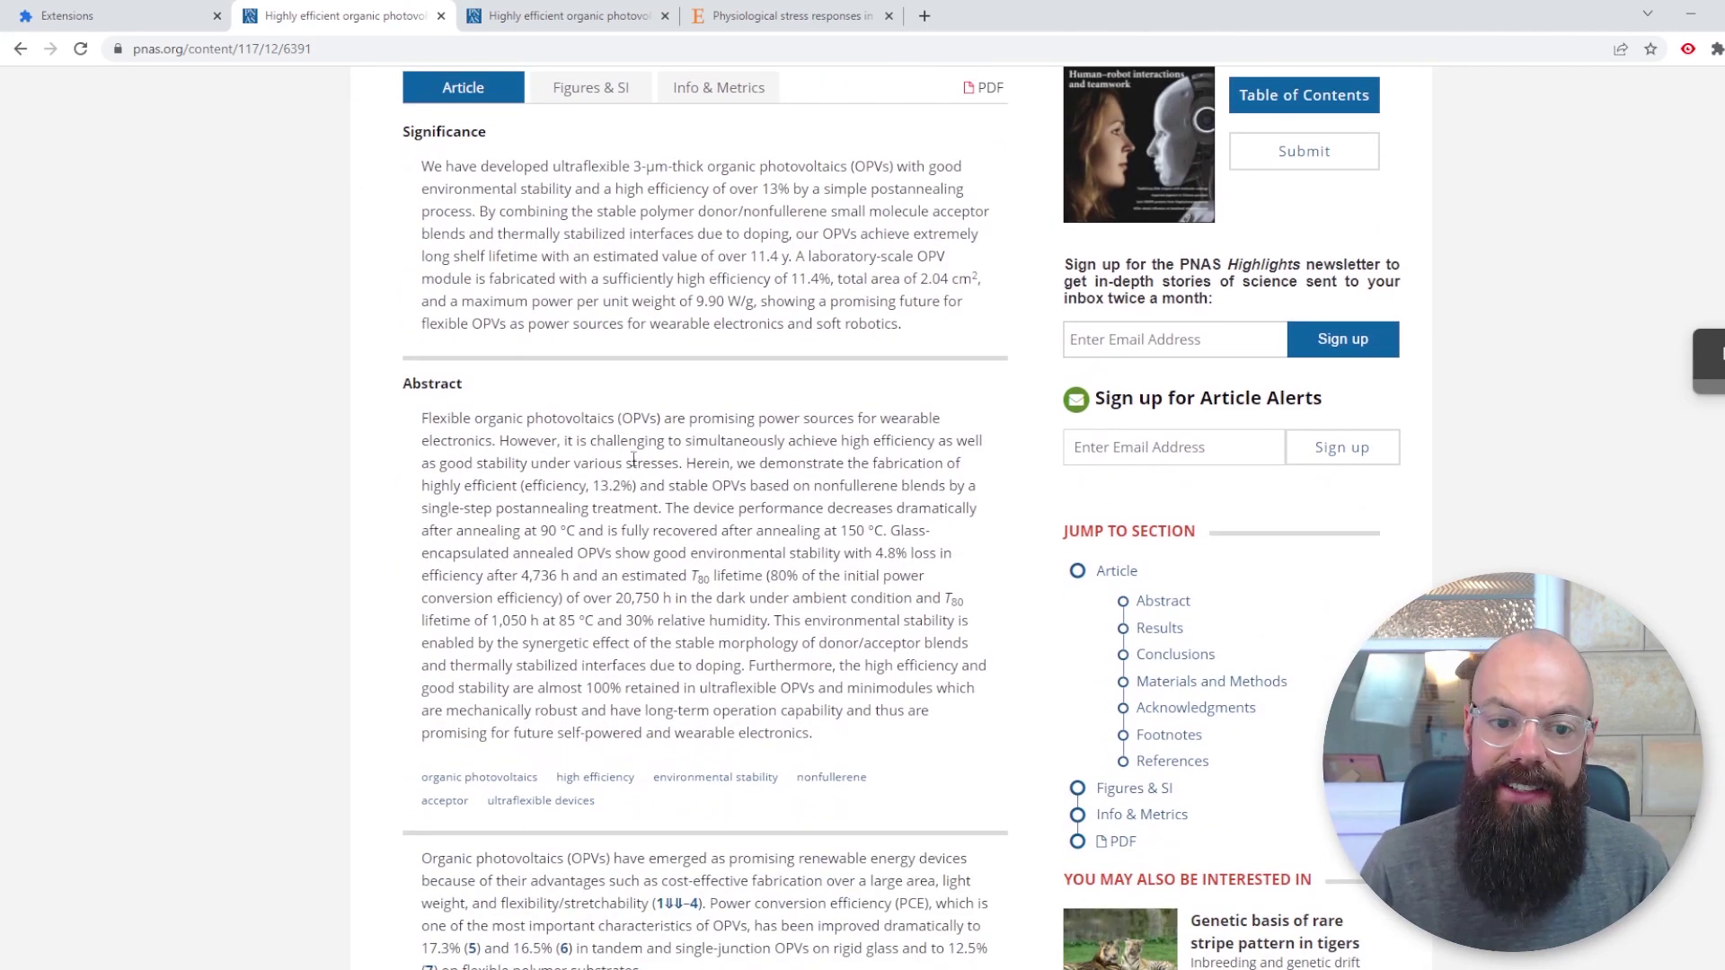
{"action": "left_click", "coordinate": [1689, 50]}
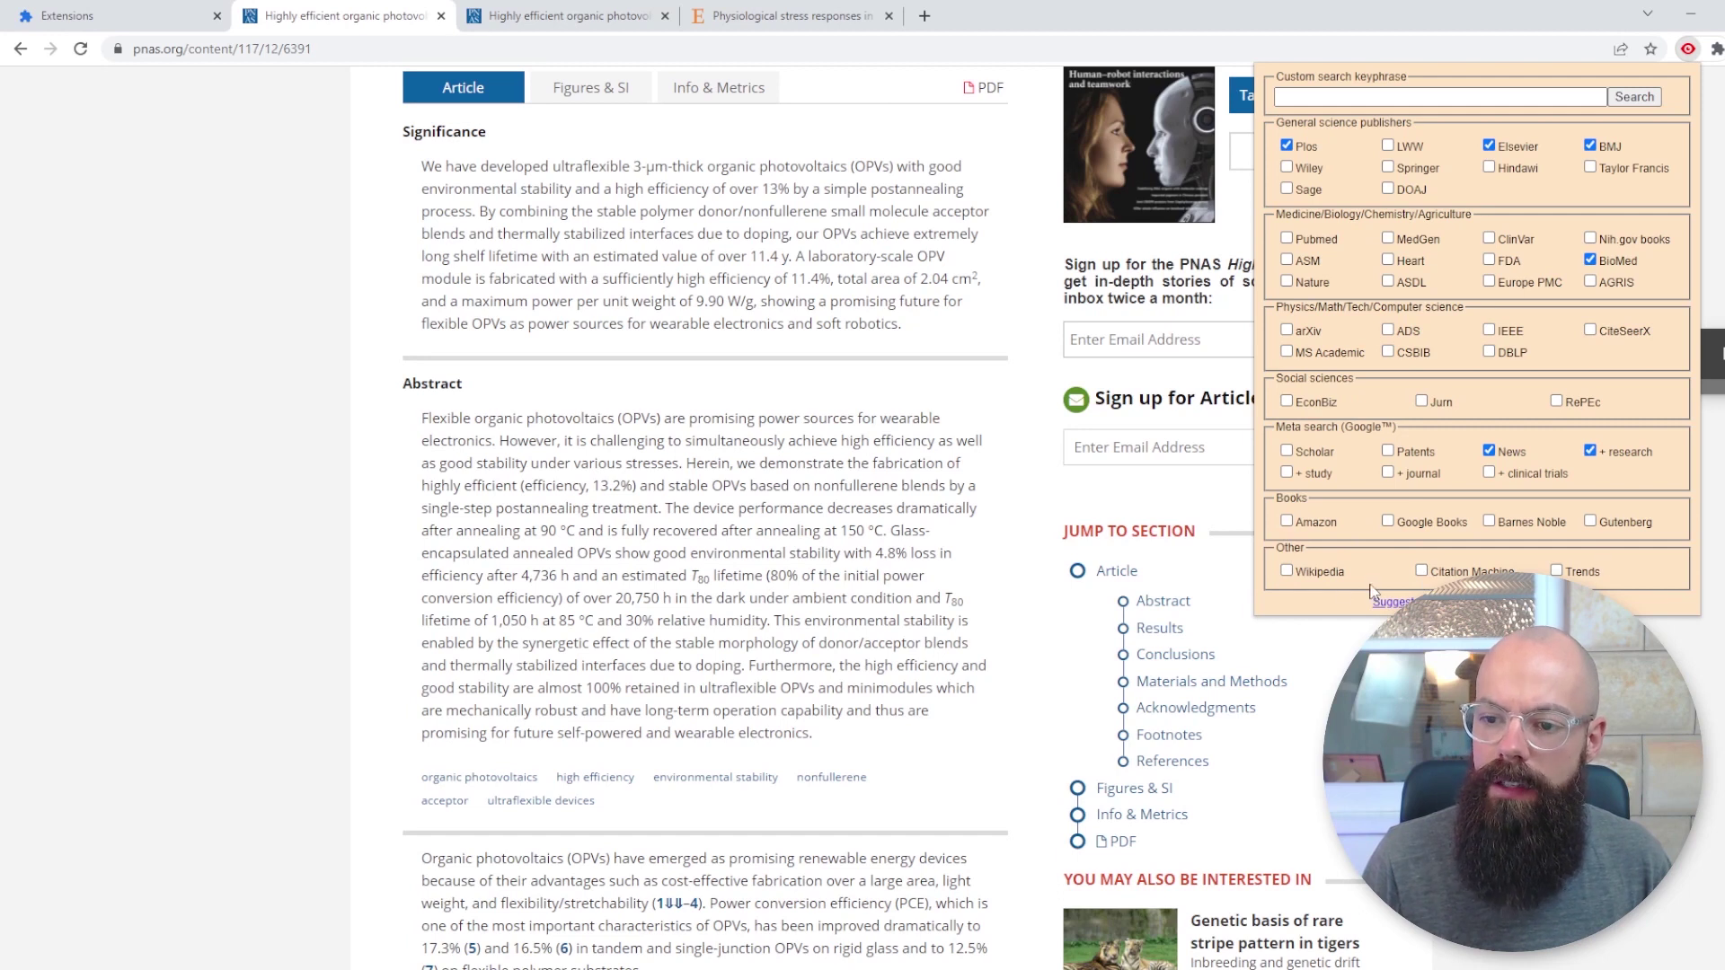
{"action": "left_click", "coordinate": [1388, 281]}
{"action": "left_click", "coordinate": [1489, 147]}
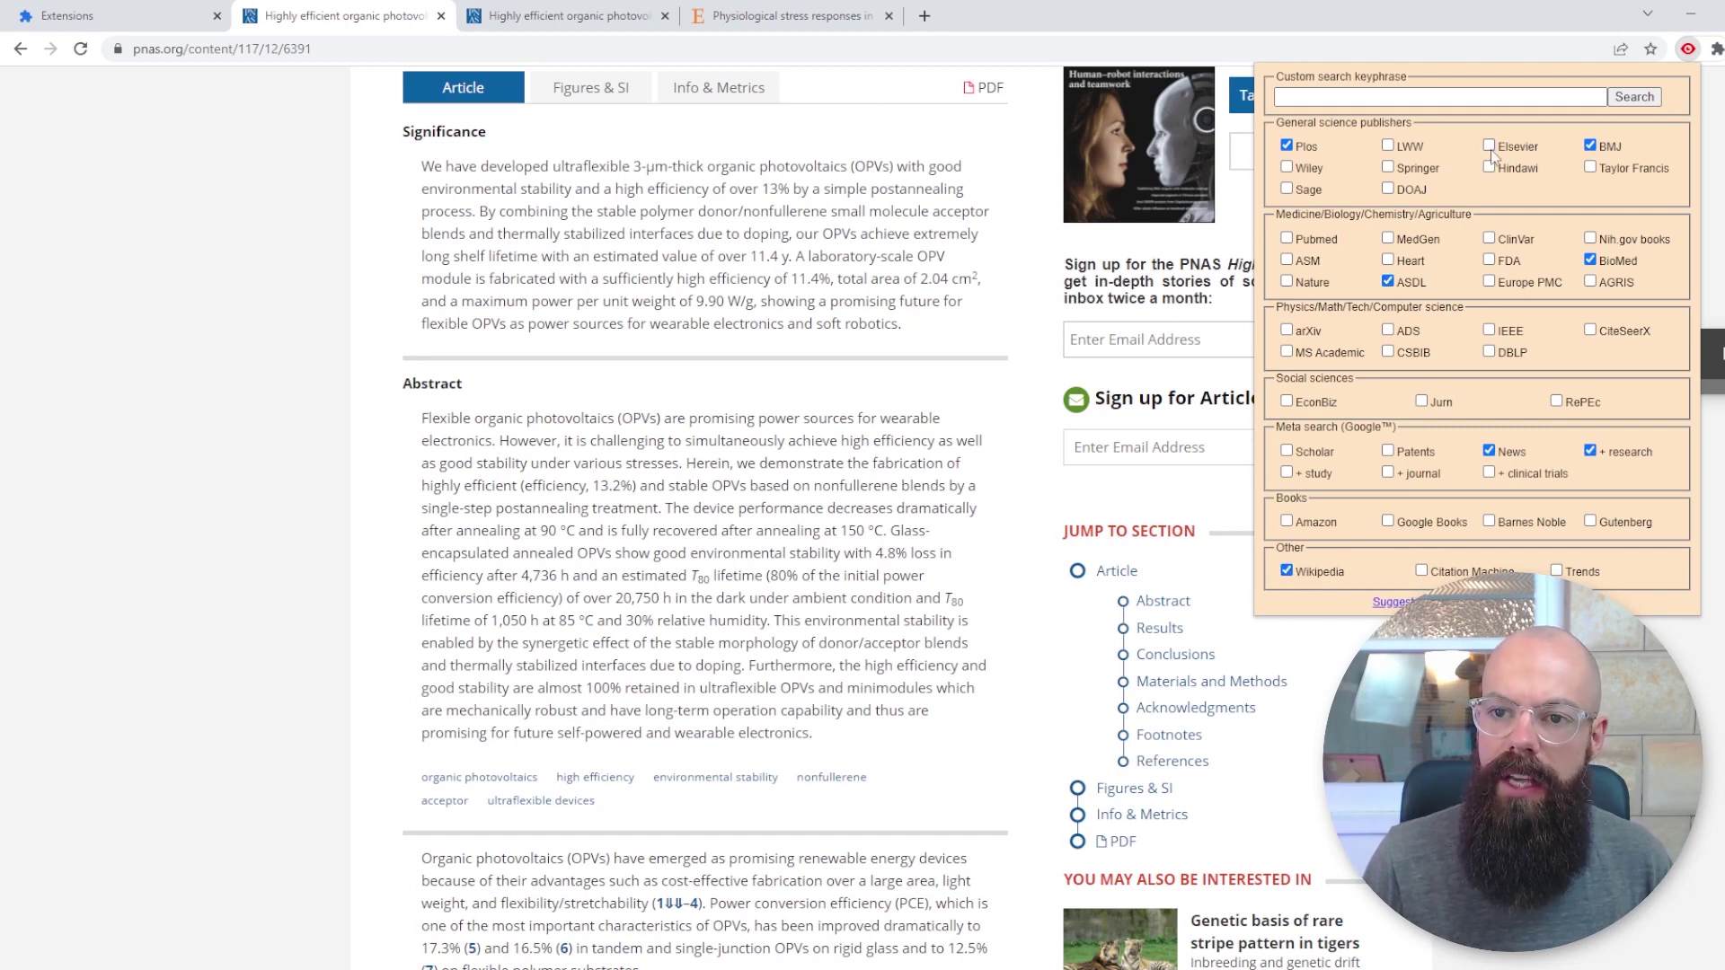
{"action": "left_click", "coordinate": [1468, 97]}
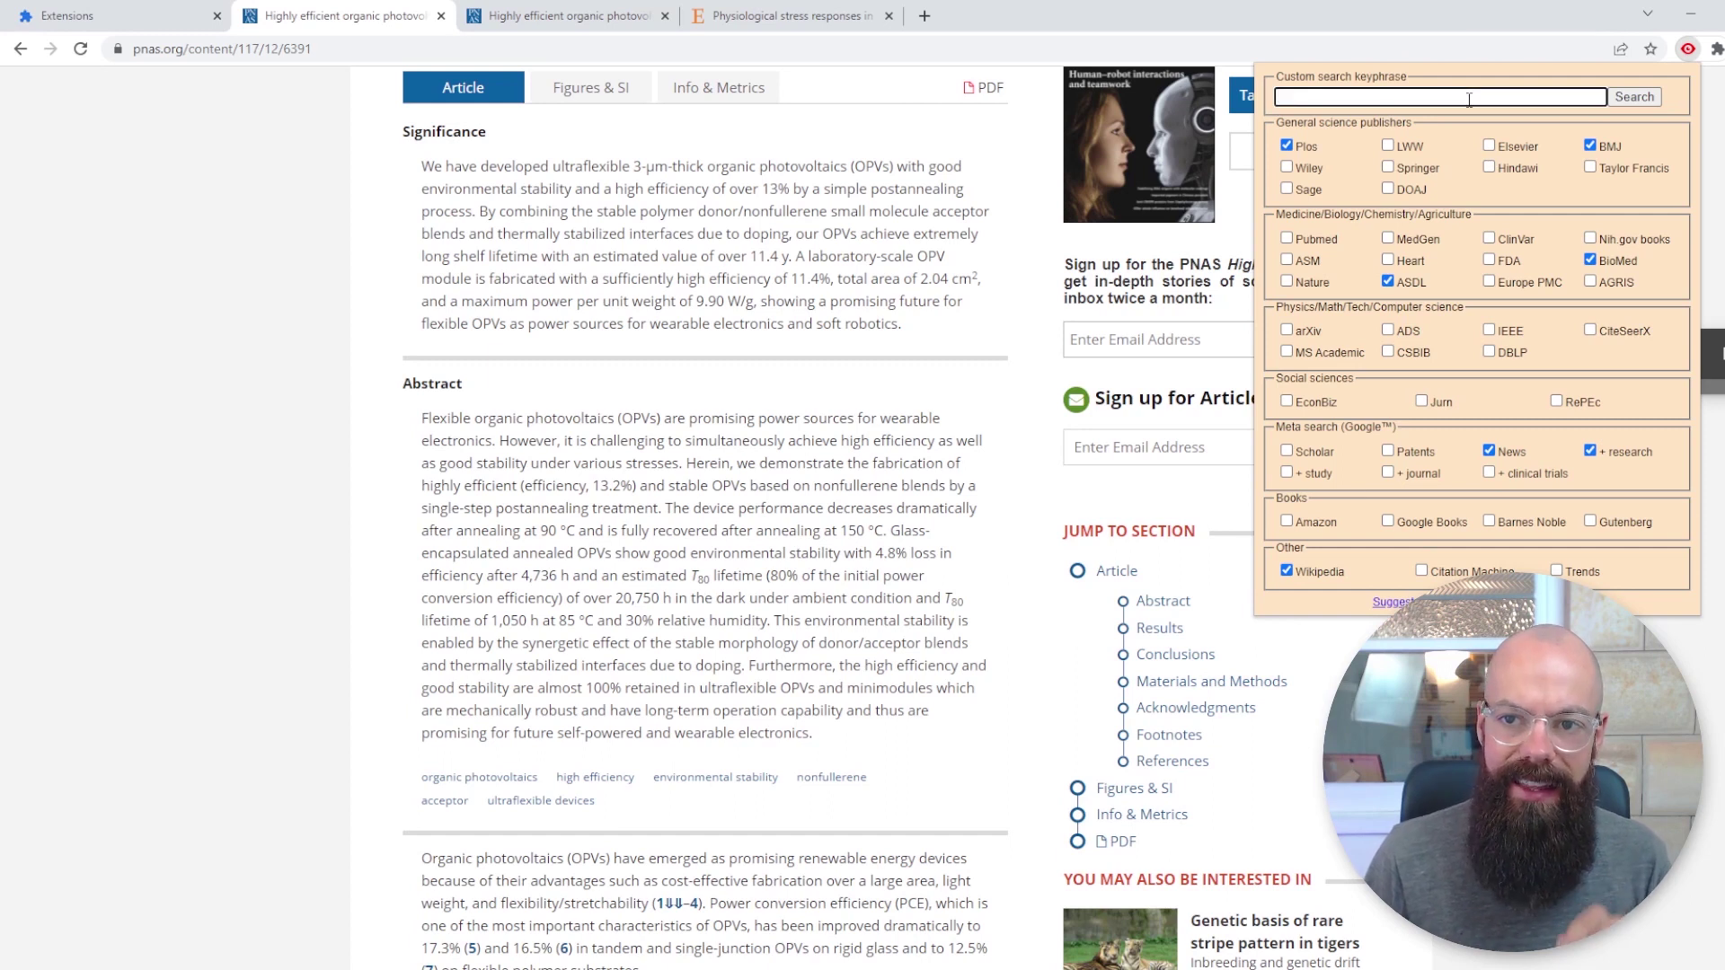
{"action": "type", "text": "bvcvb"}
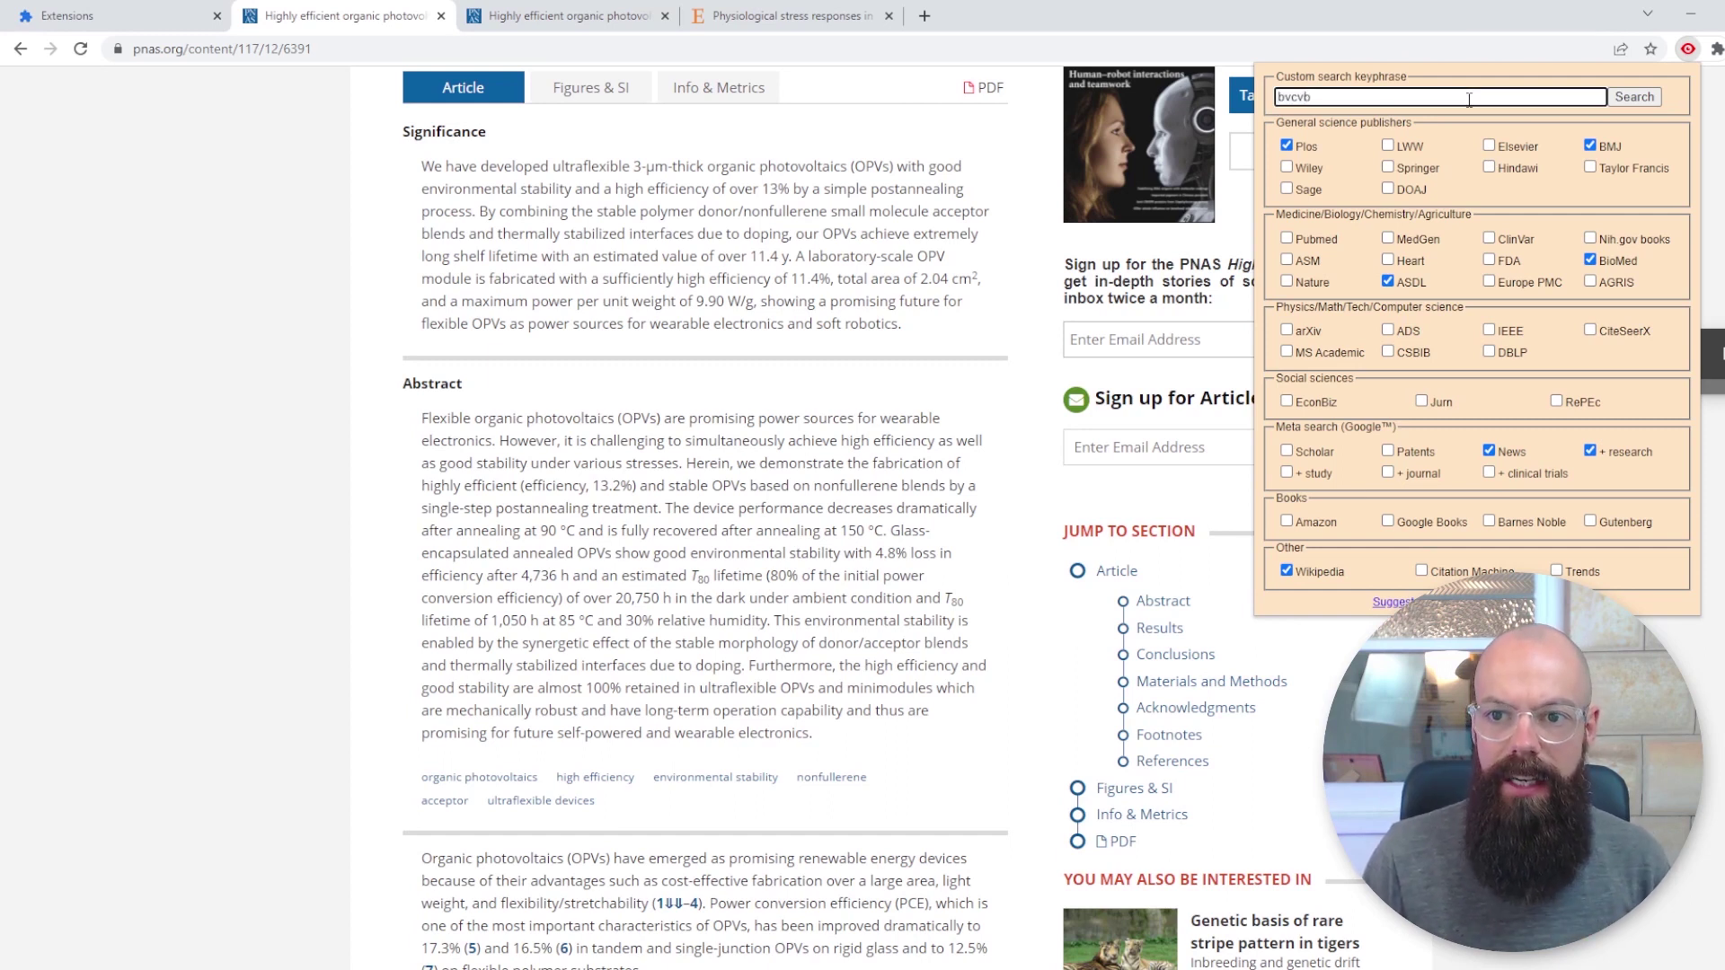
{"action": "left_click", "coordinate": [327, 397]}
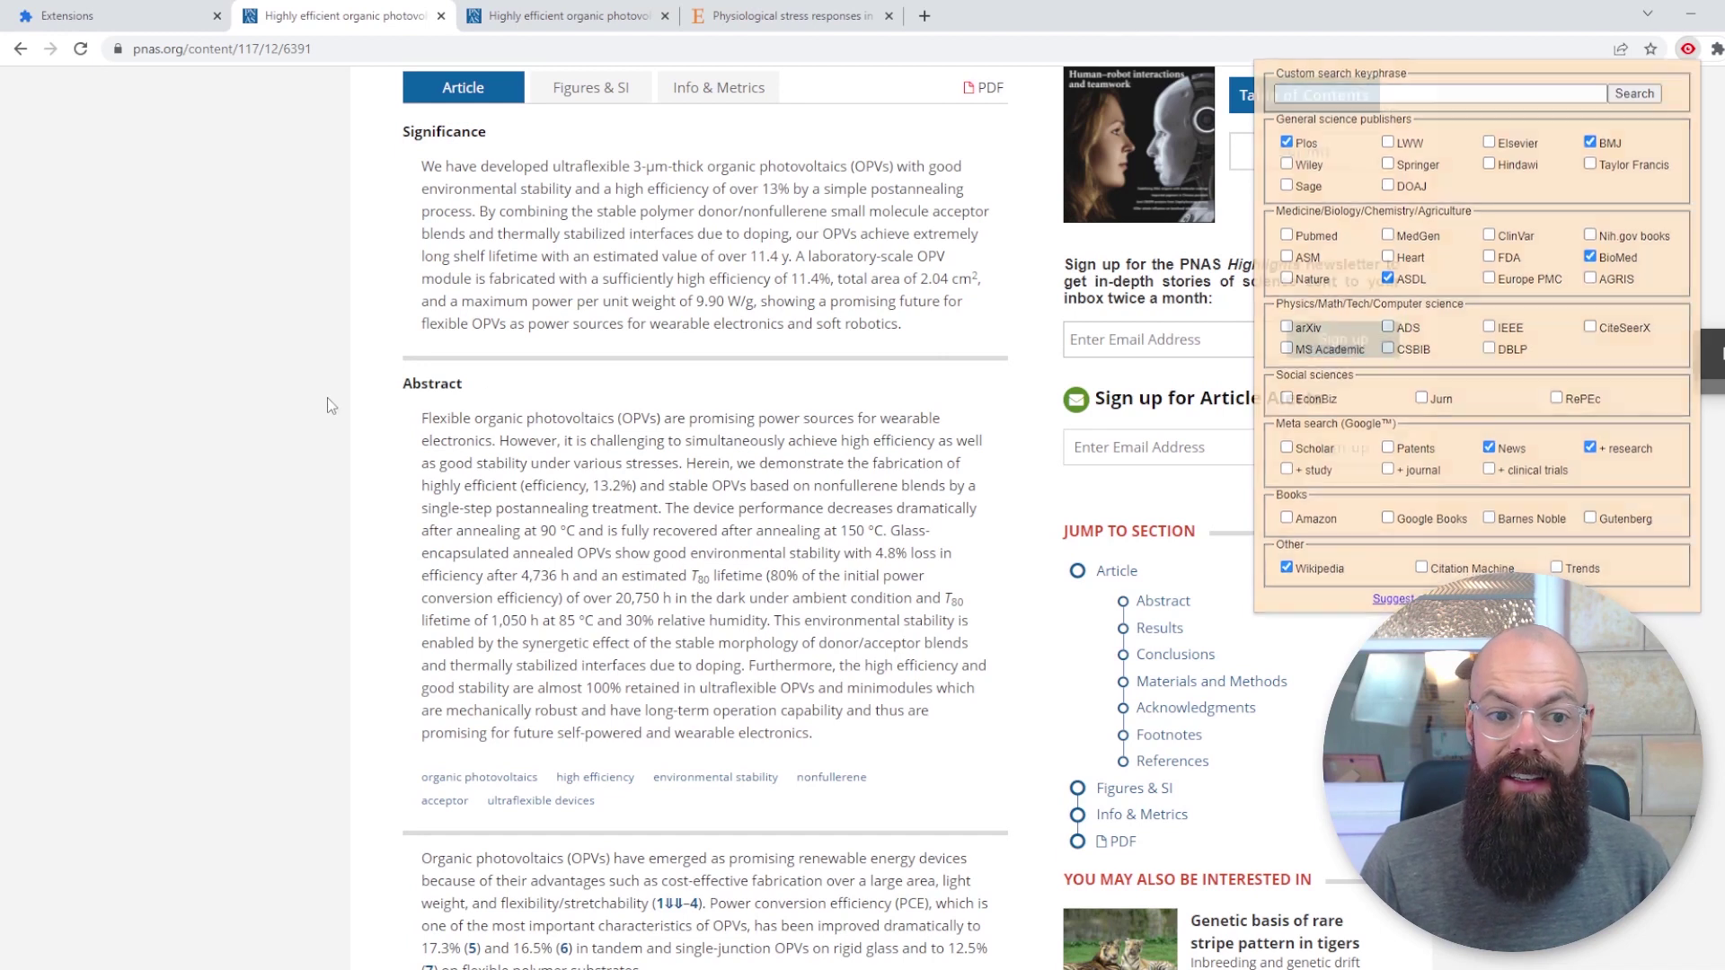
Search all chosen sources for the abstract phrase 'Flexible organic photovoltaics'
{"action": "scroll", "coordinate": [327, 396], "scroll_direction": "down", "scroll_amount": 1}
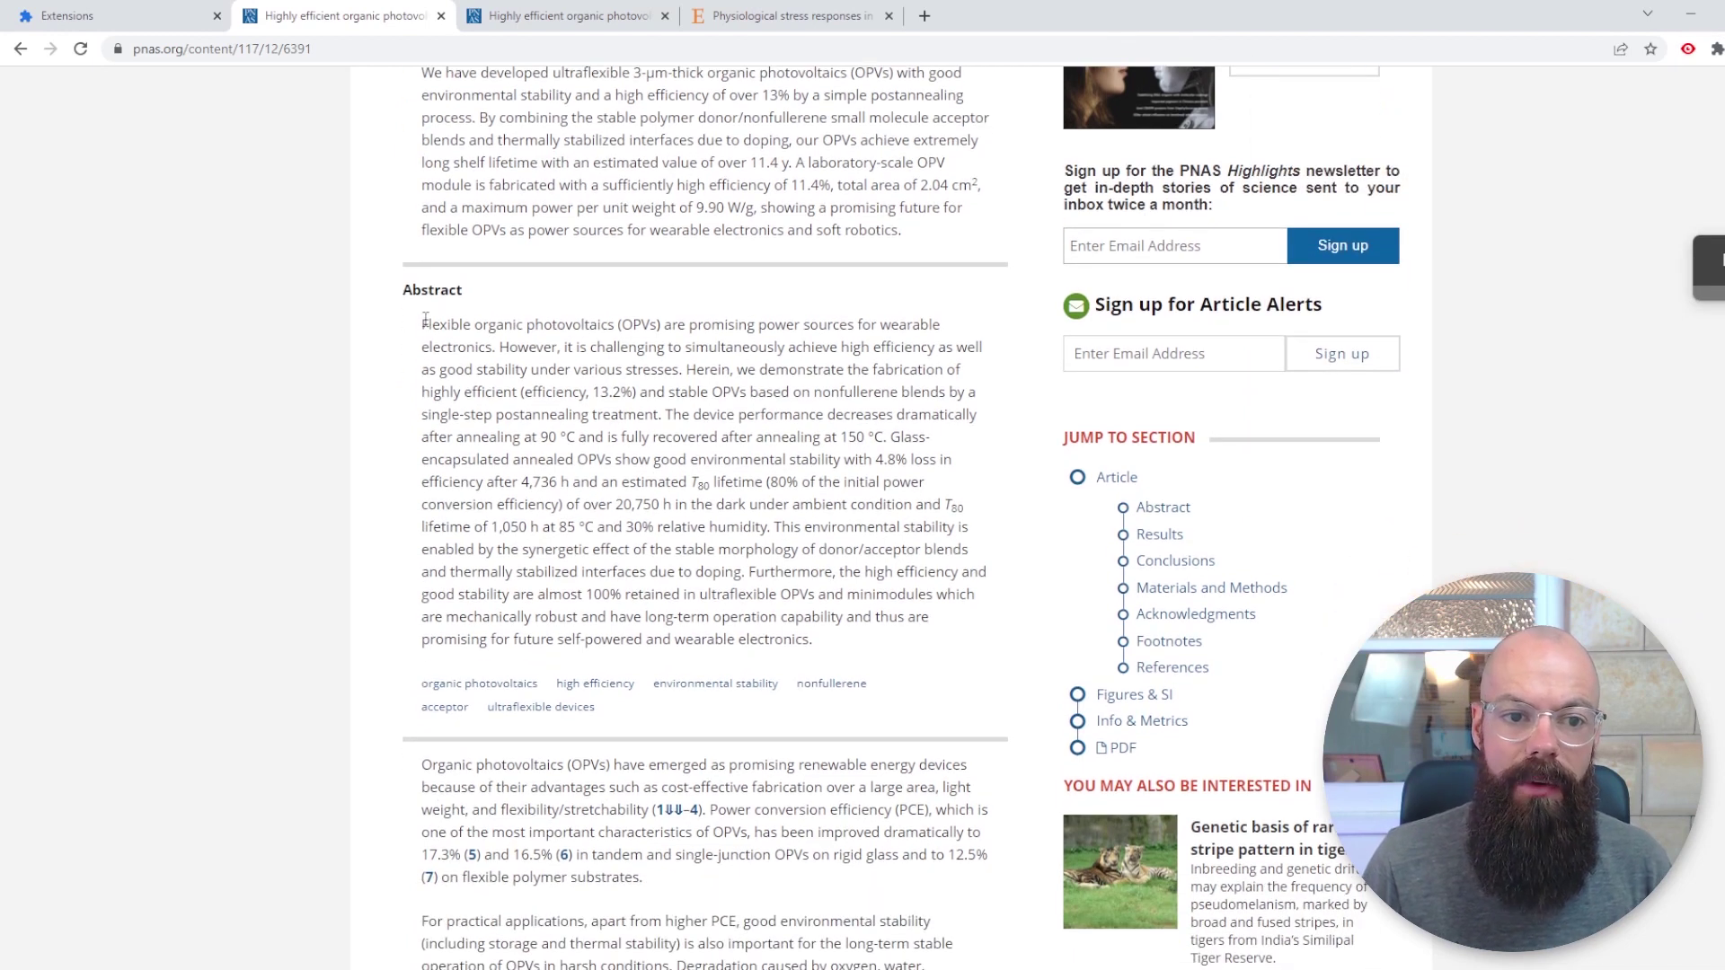
{"action": "left_click_drag", "start_coordinate": [426, 319], "coordinate": [617, 324]}
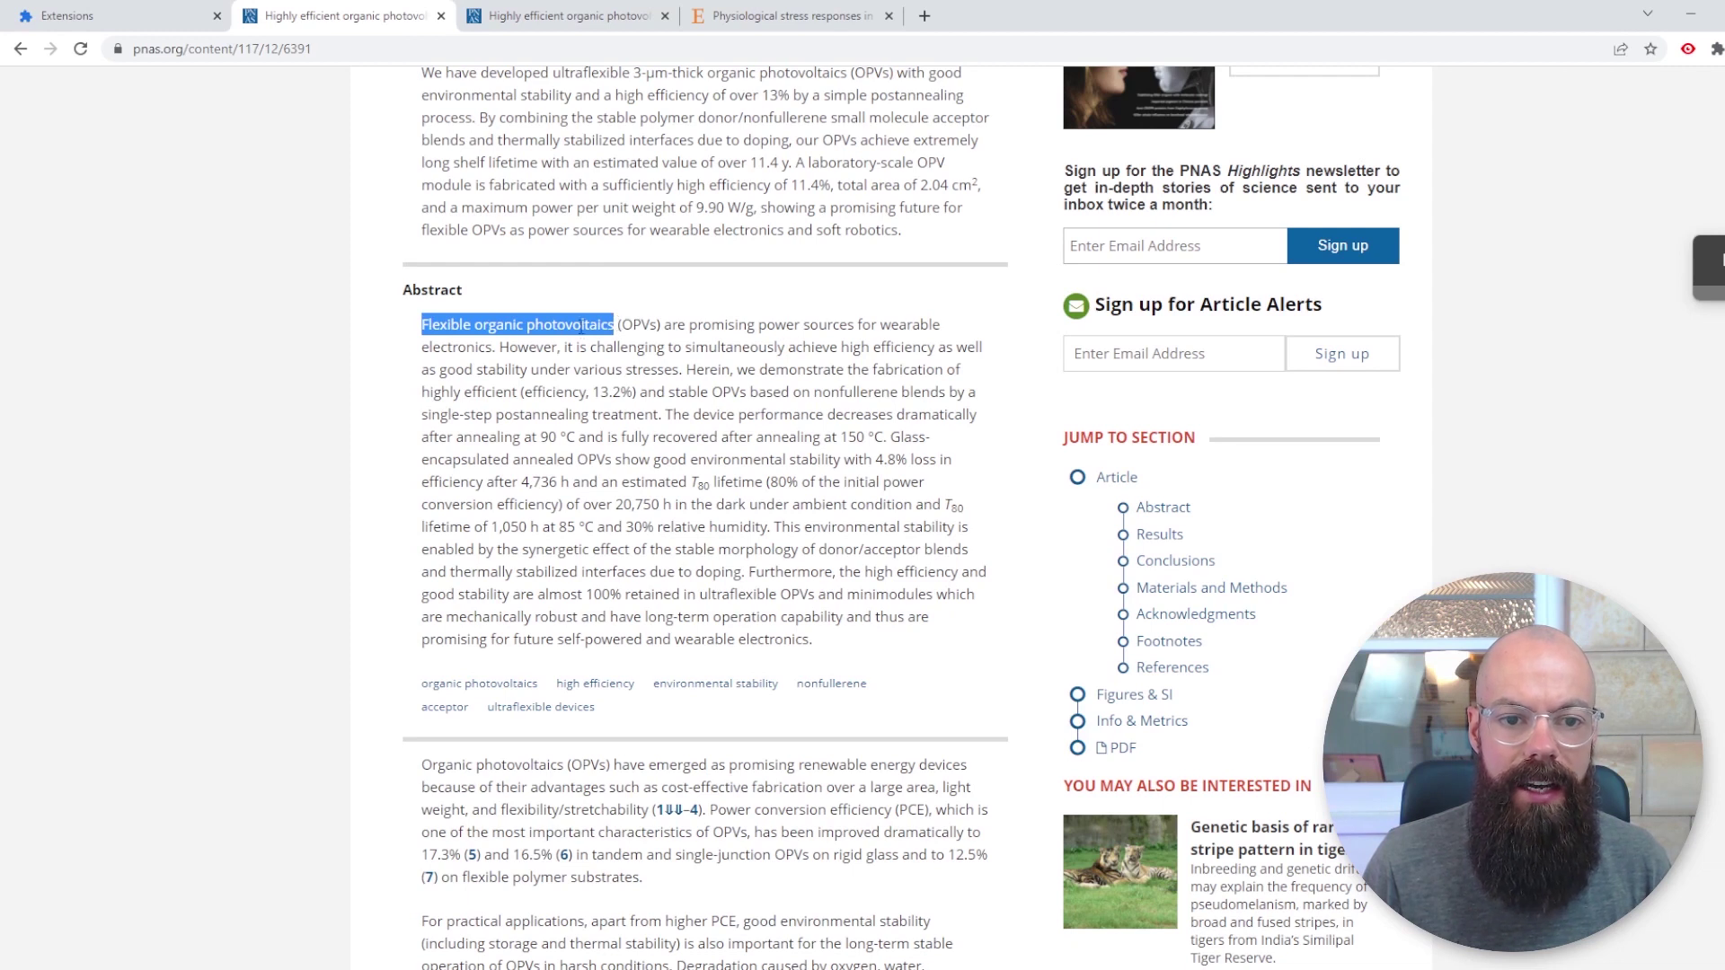
{"action": "right_click", "coordinate": [582, 326]}
{"action": "left_click", "coordinate": [654, 437]}
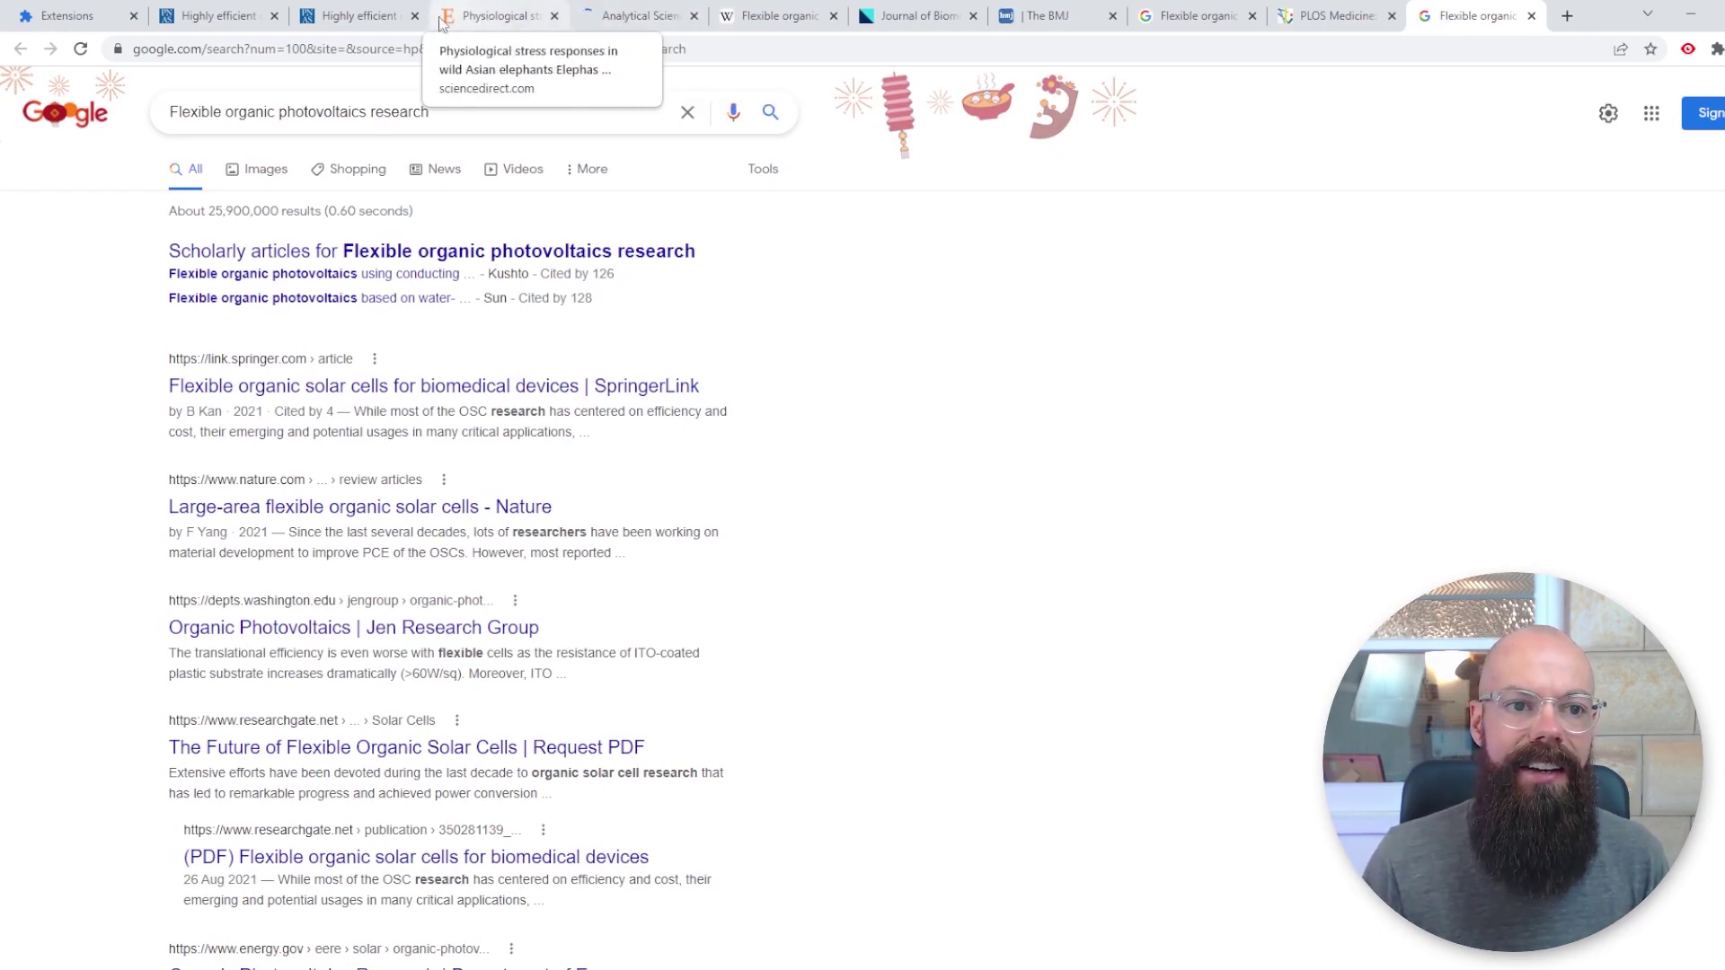
Review the ASDL results, then close the ASDL, Wikipedia, BMJ, Google News, PLOS Medicine and other result tabs
{"action": "left_click", "coordinate": [623, 9]}
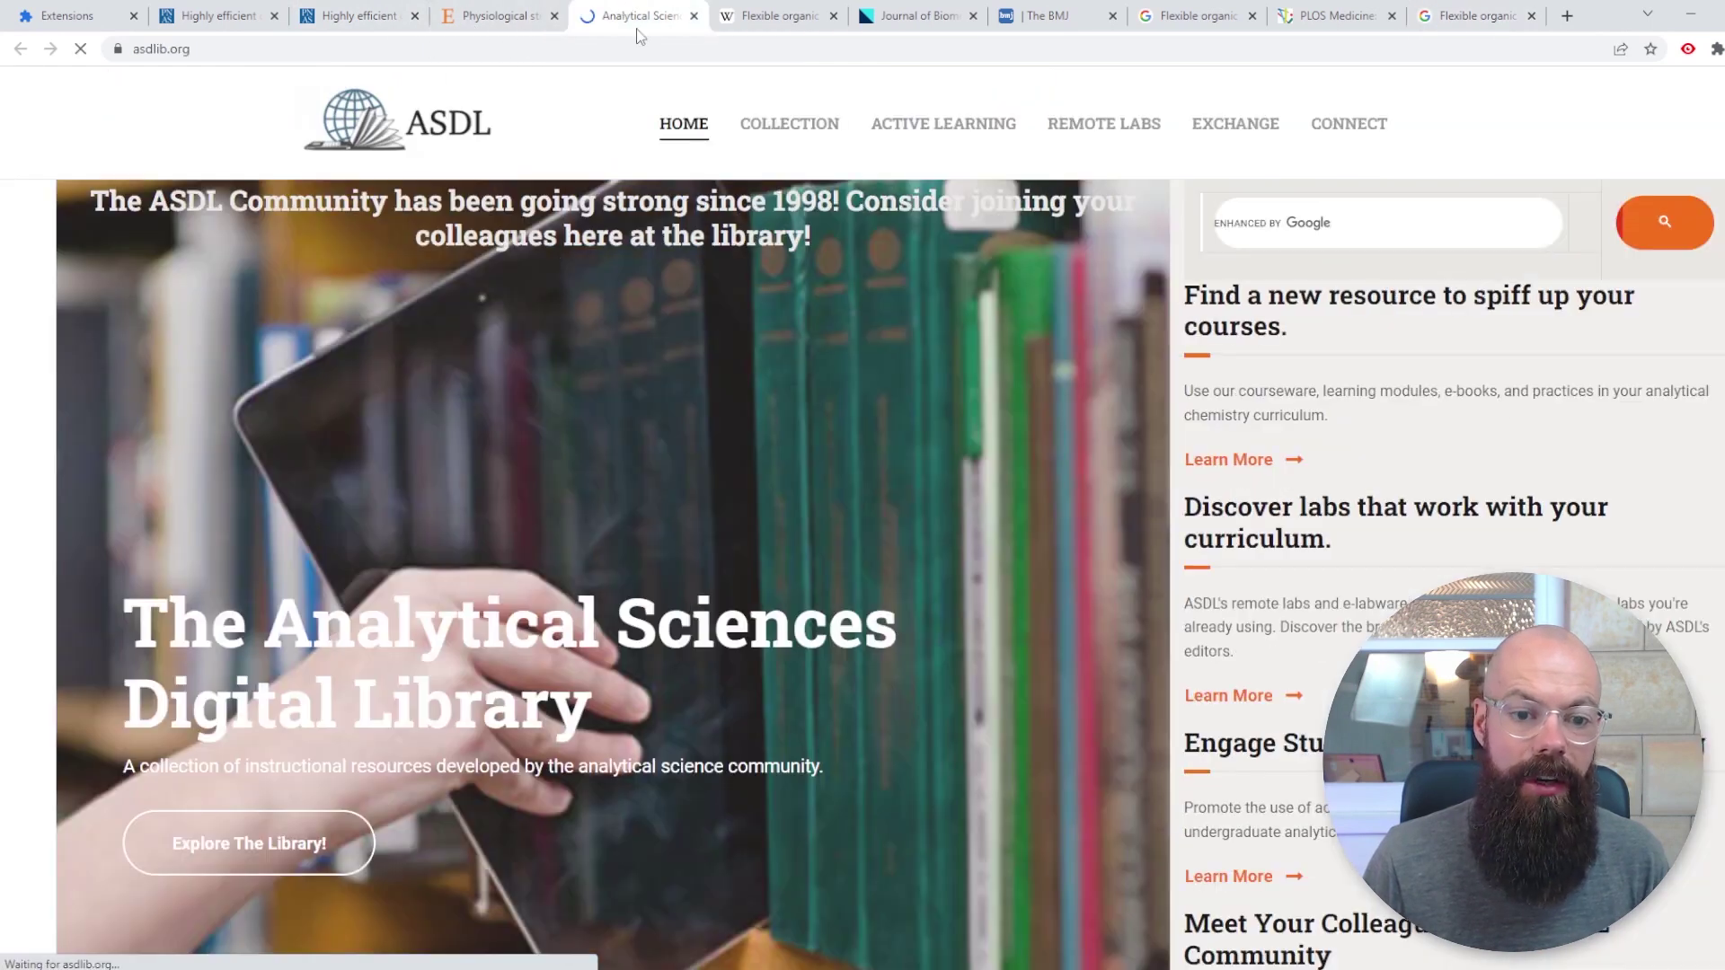
{"action": "left_click", "coordinate": [694, 16]}
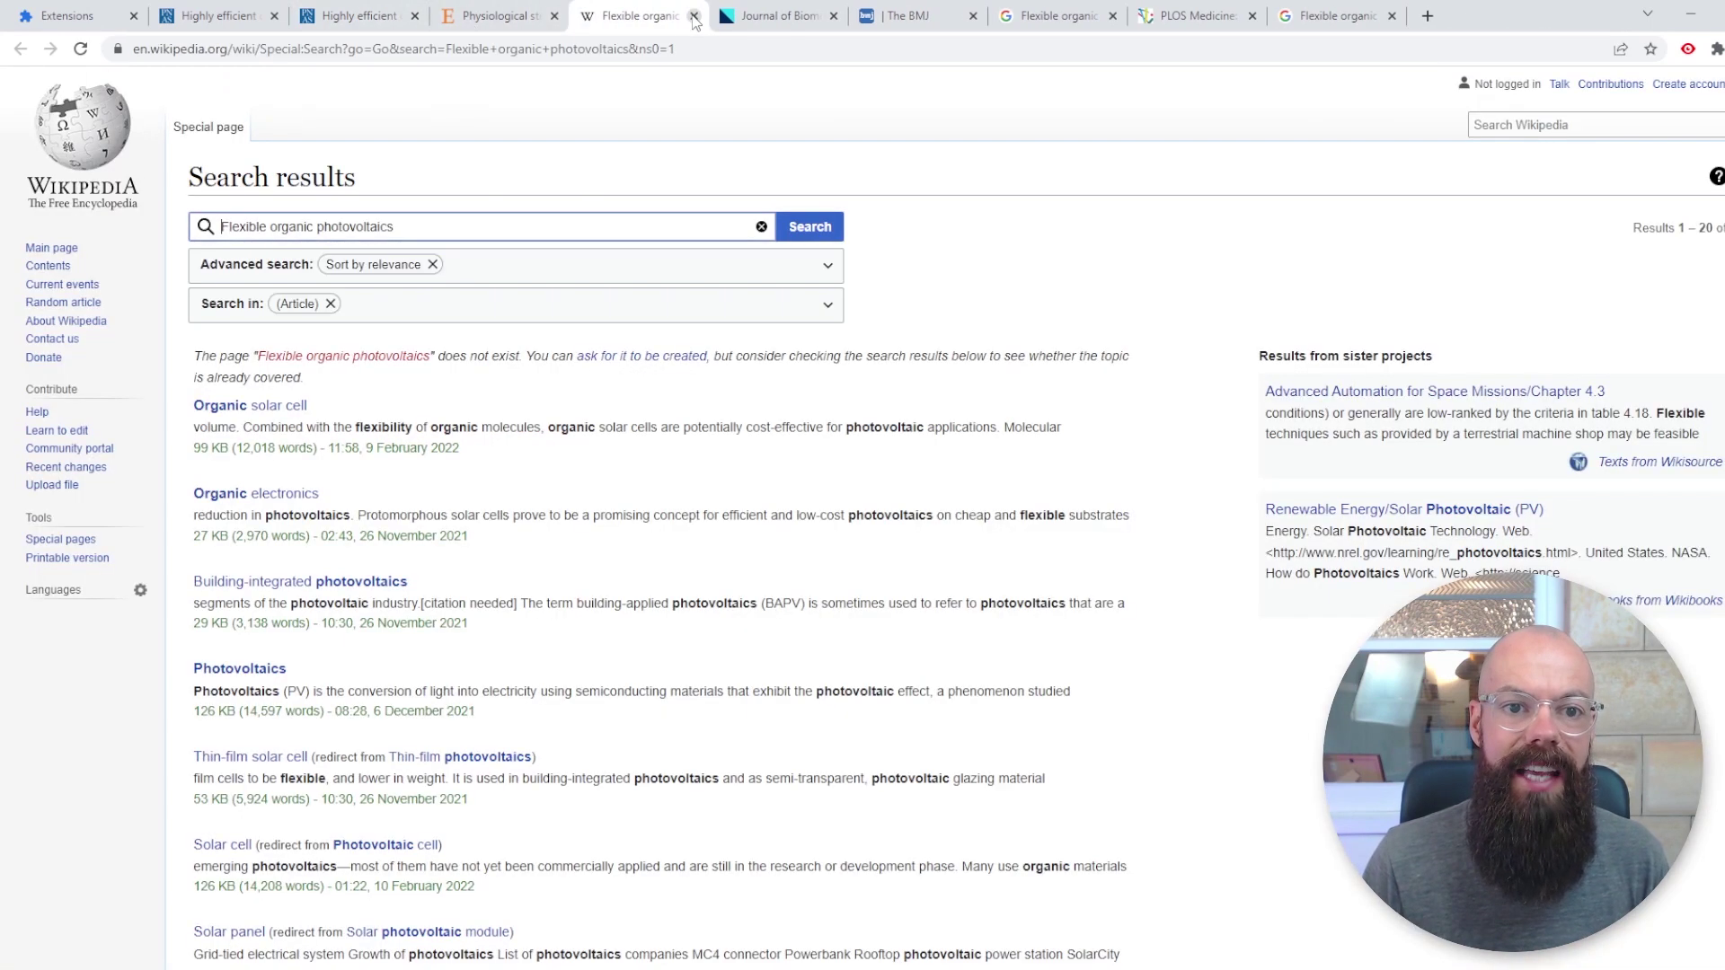
{"action": "left_click", "coordinate": [694, 16]}
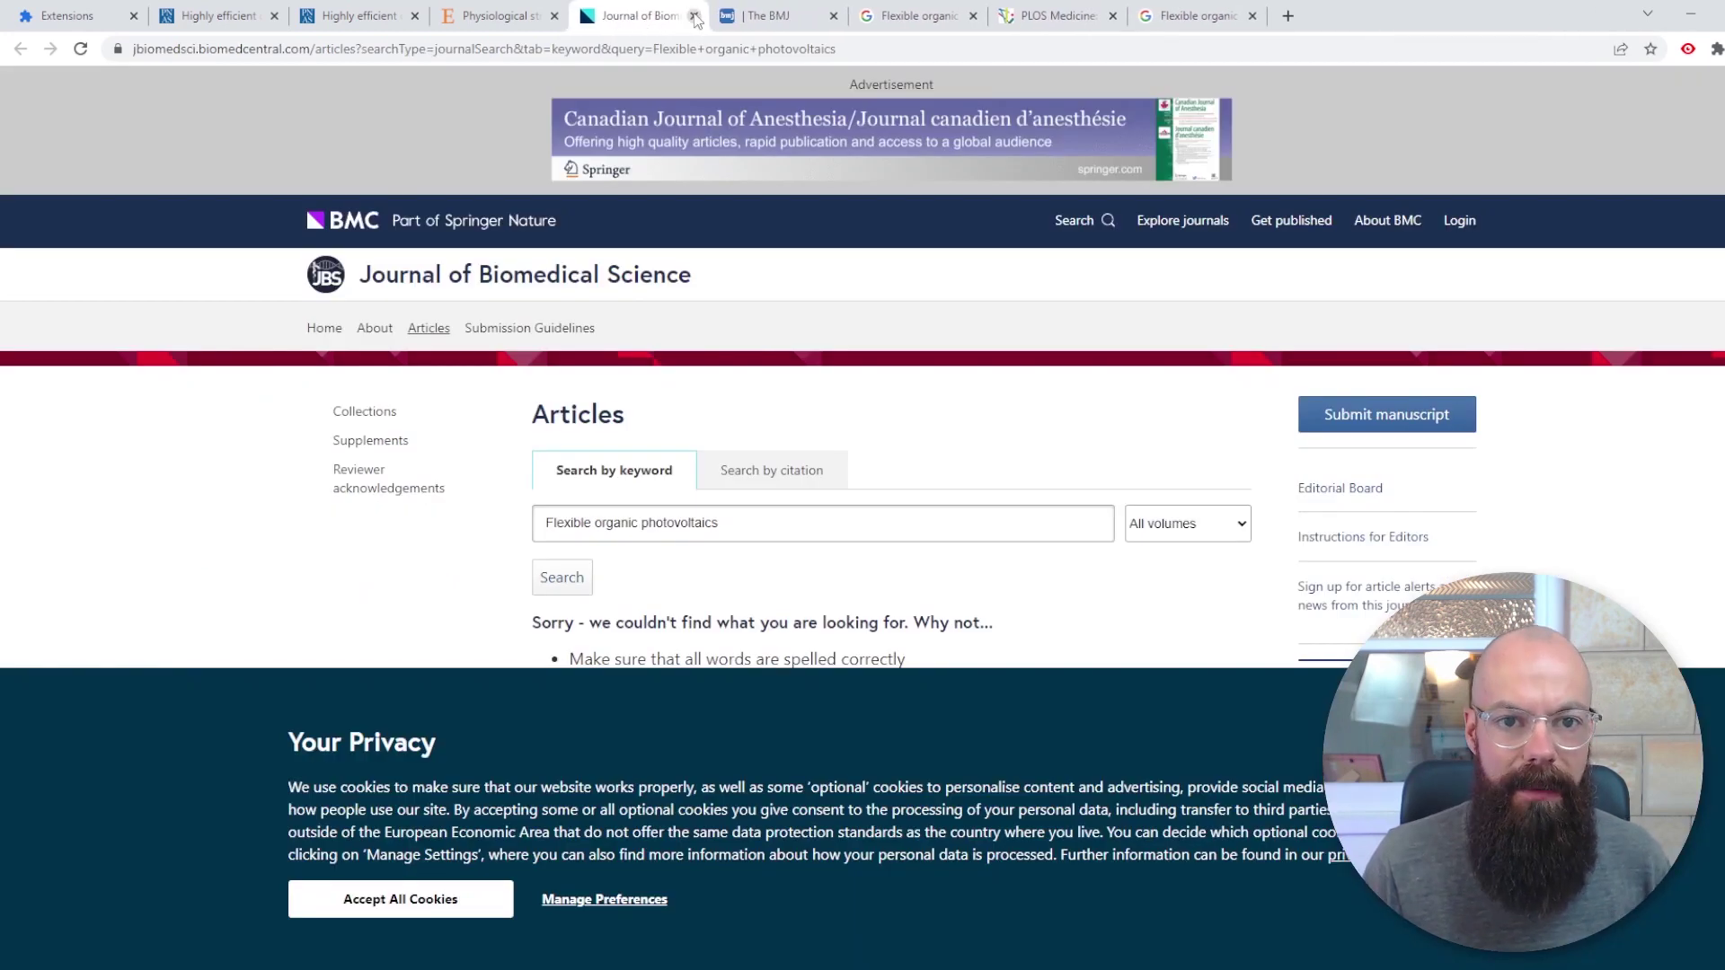
{"action": "left_click", "coordinate": [694, 17]}
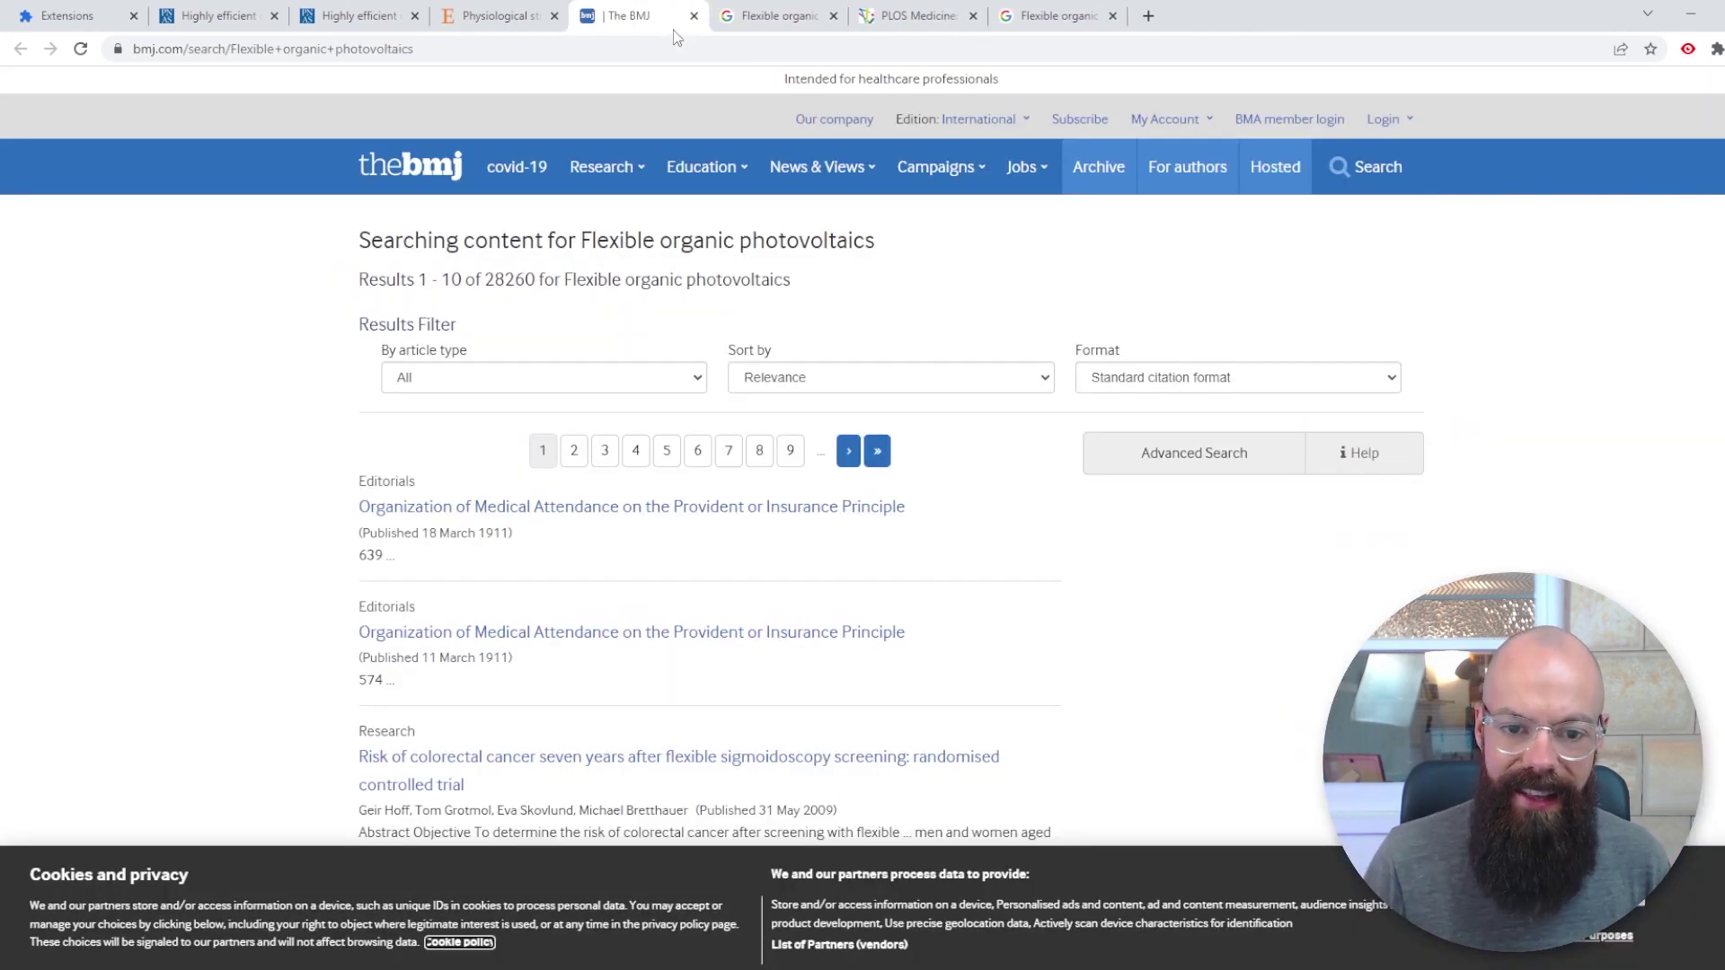
{"action": "left_click", "coordinate": [694, 16]}
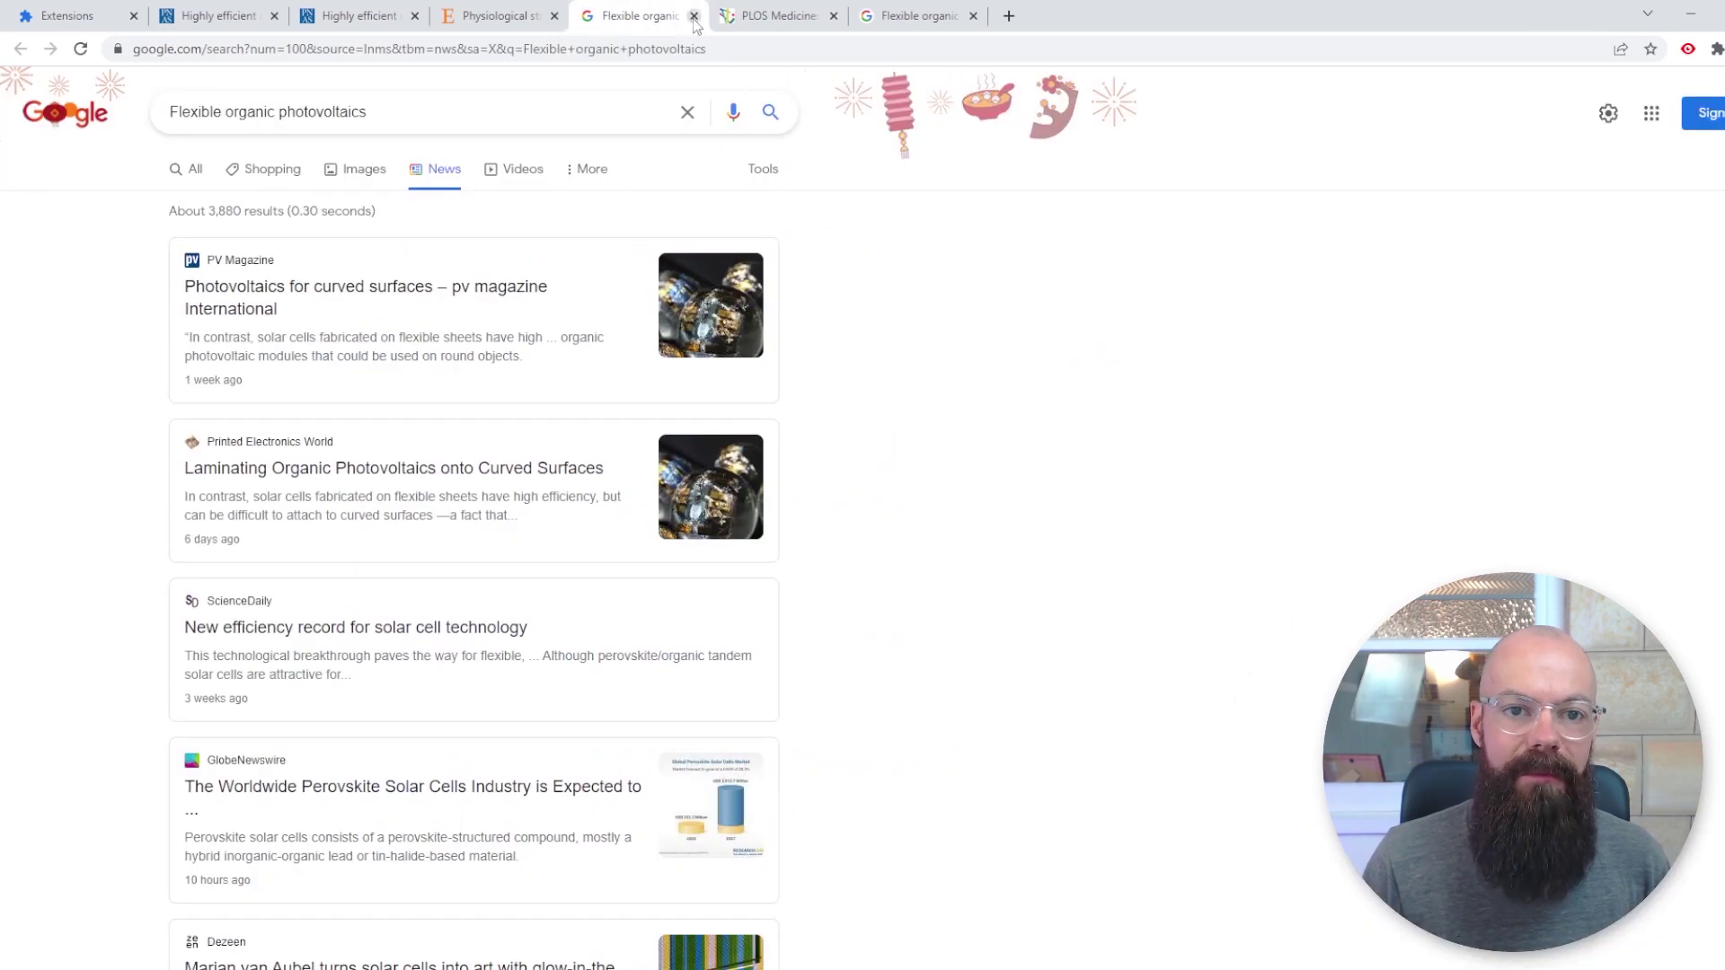
{"action": "left_click", "coordinate": [694, 16]}
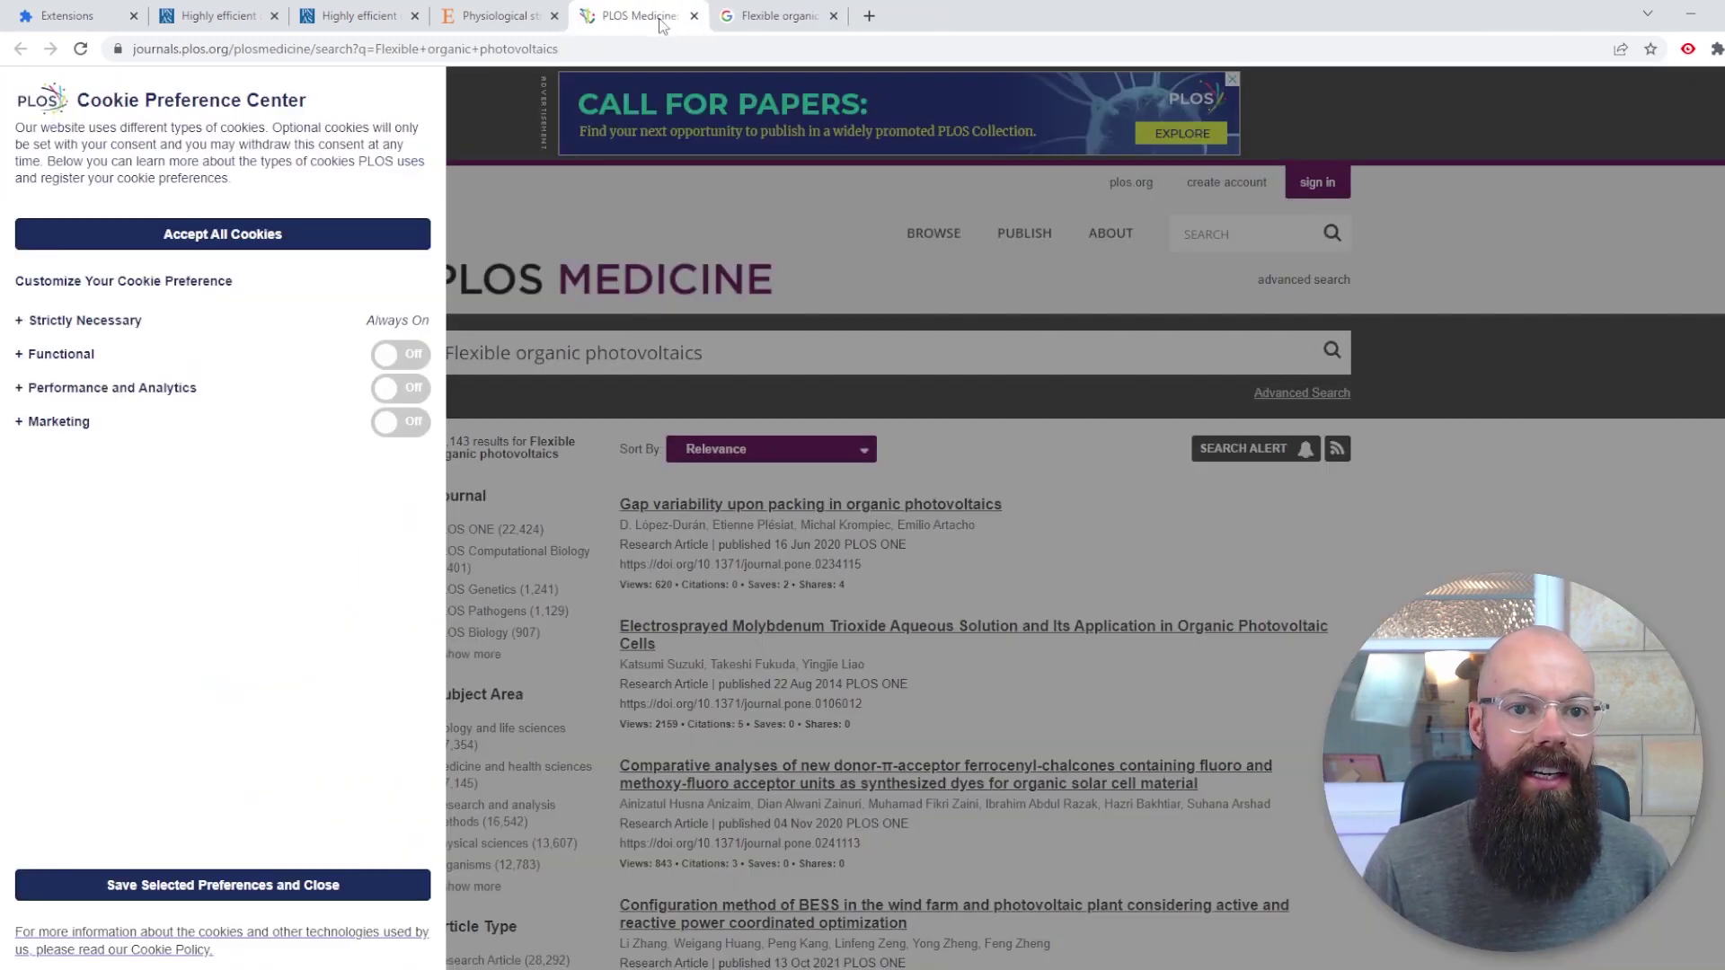
{"action": "left_click", "coordinate": [692, 17]}
{"action": "left_click", "coordinate": [693, 16]}
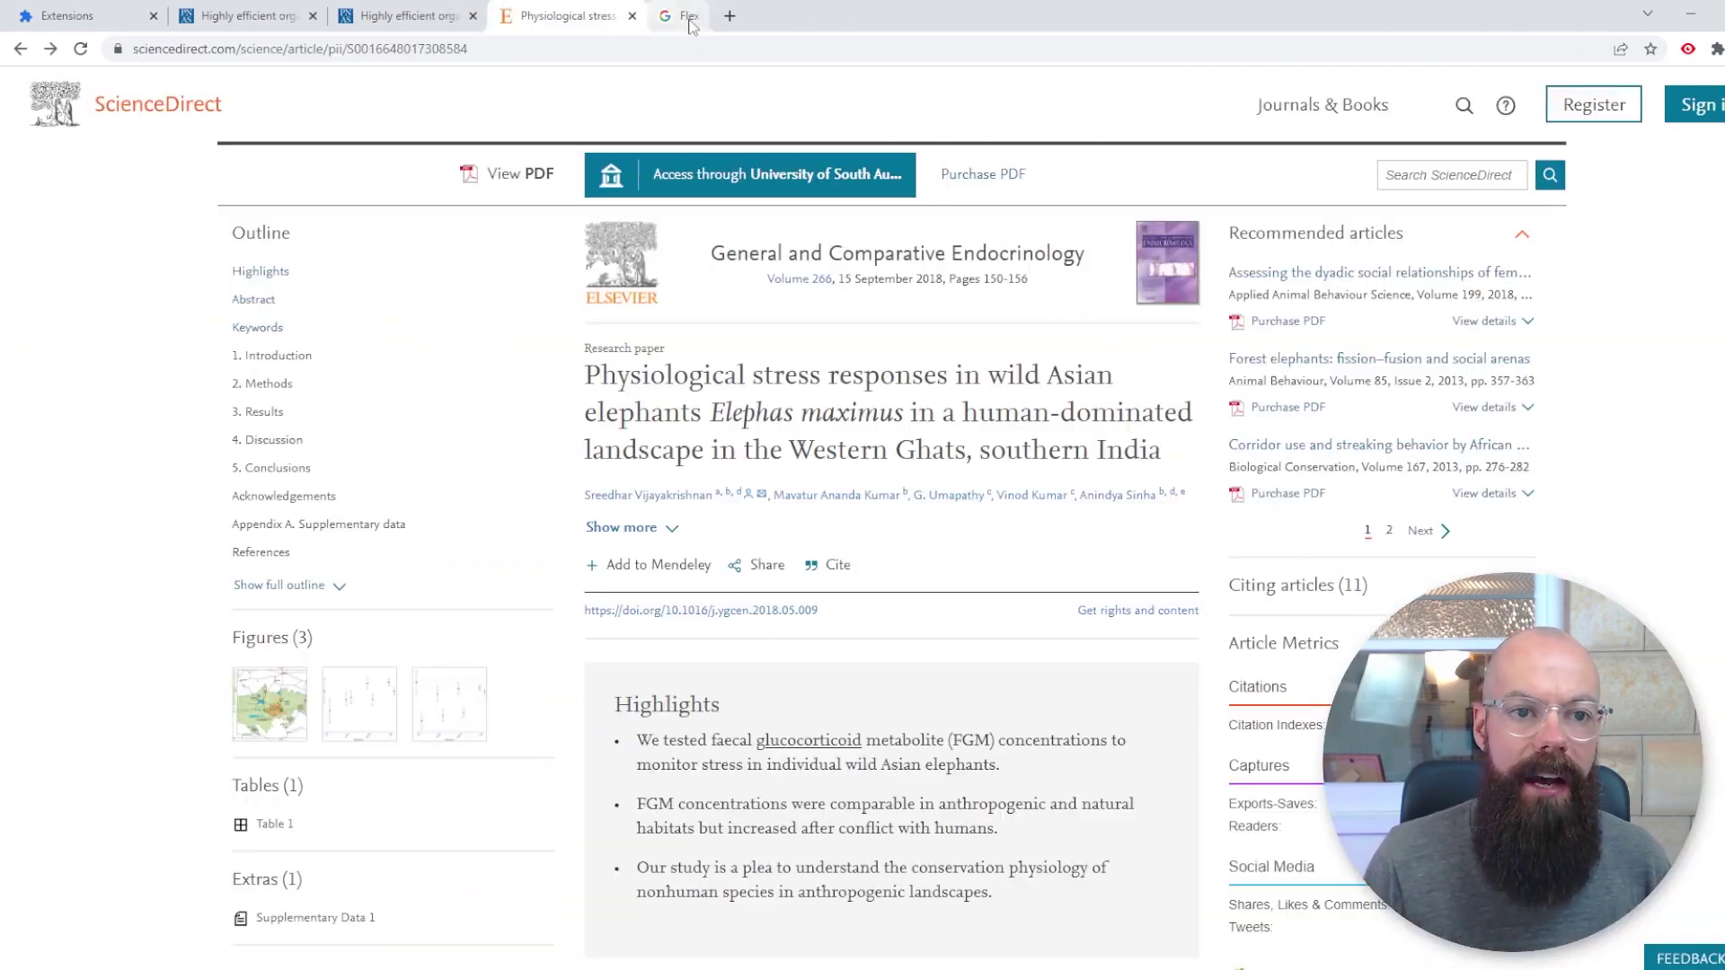
{"action": "left_click", "coordinate": [1688, 50]}
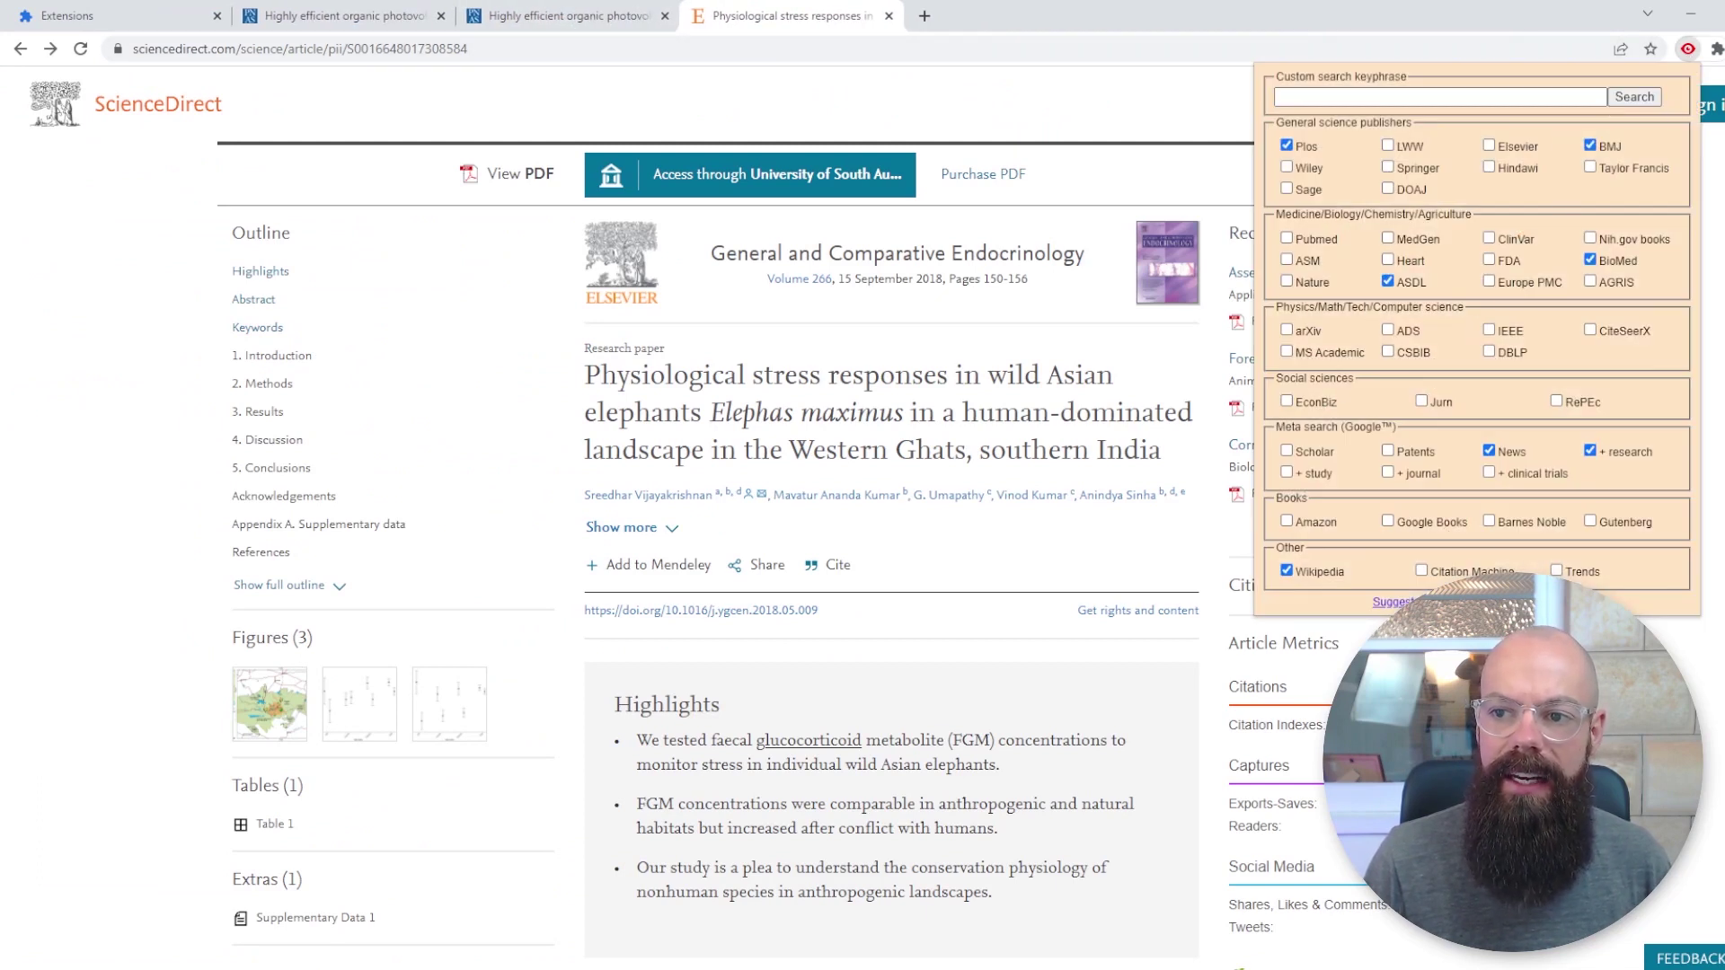
{"action": "left_click", "coordinate": [1718, 251]}
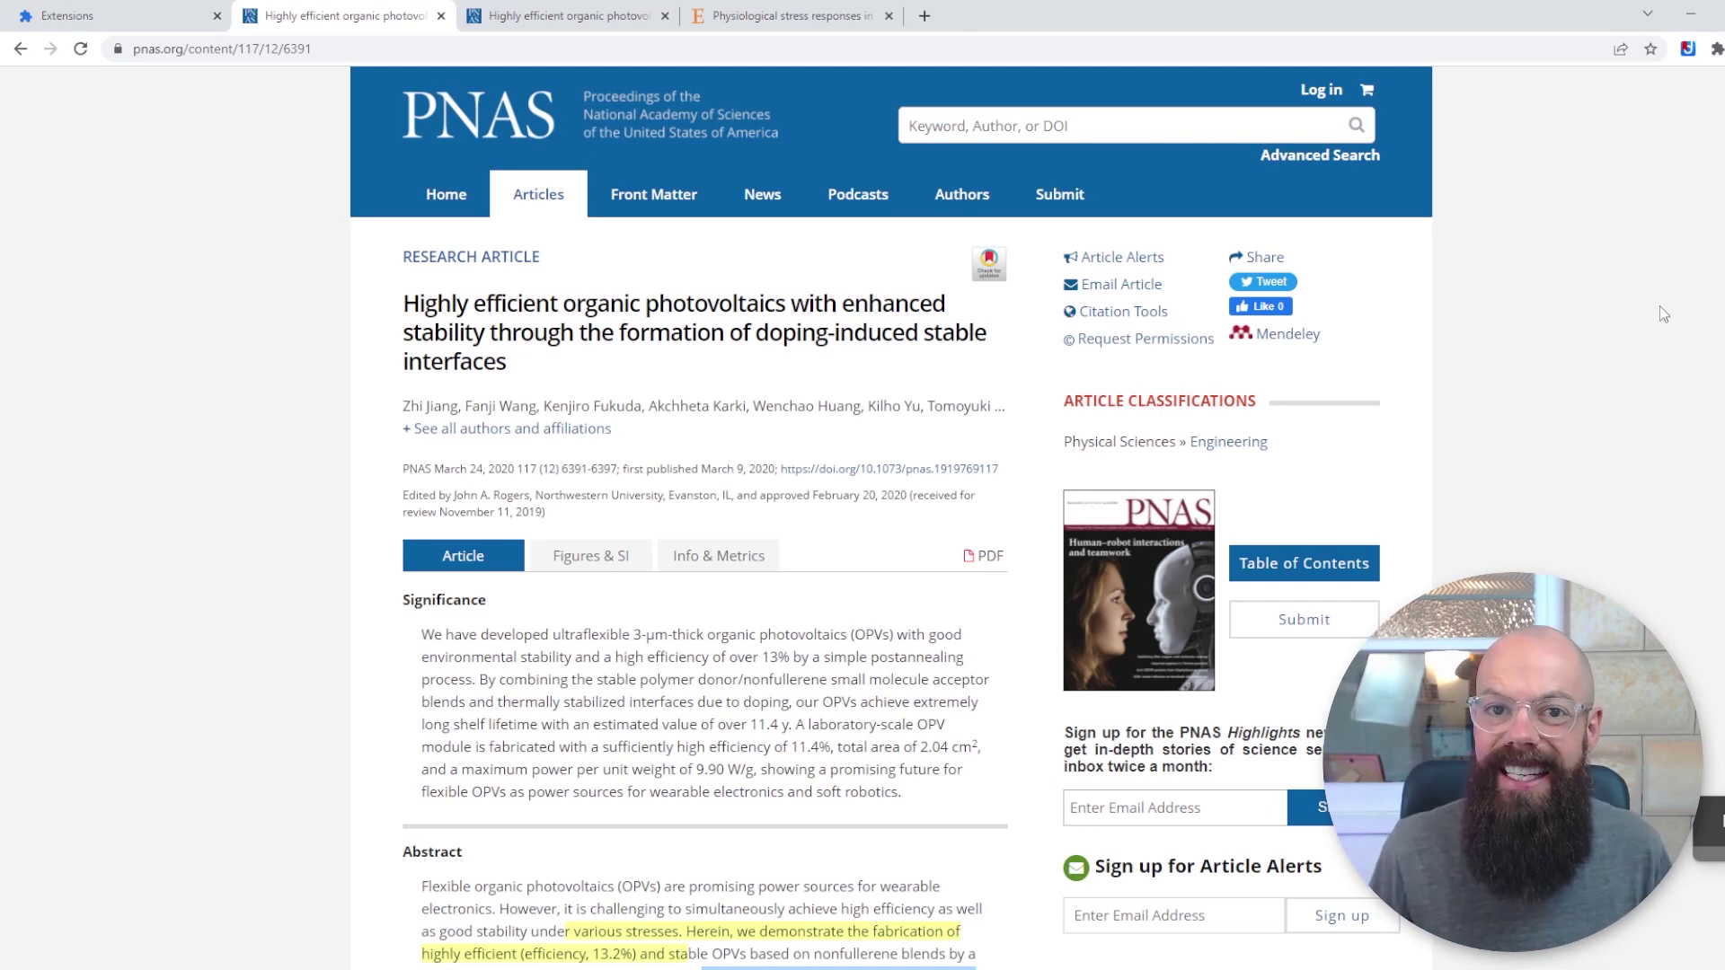
Open Diigo's Outliners sidebar next to the PNAS article from the Diigo toolbar menu
{"action": "left_click", "coordinate": [1687, 48]}
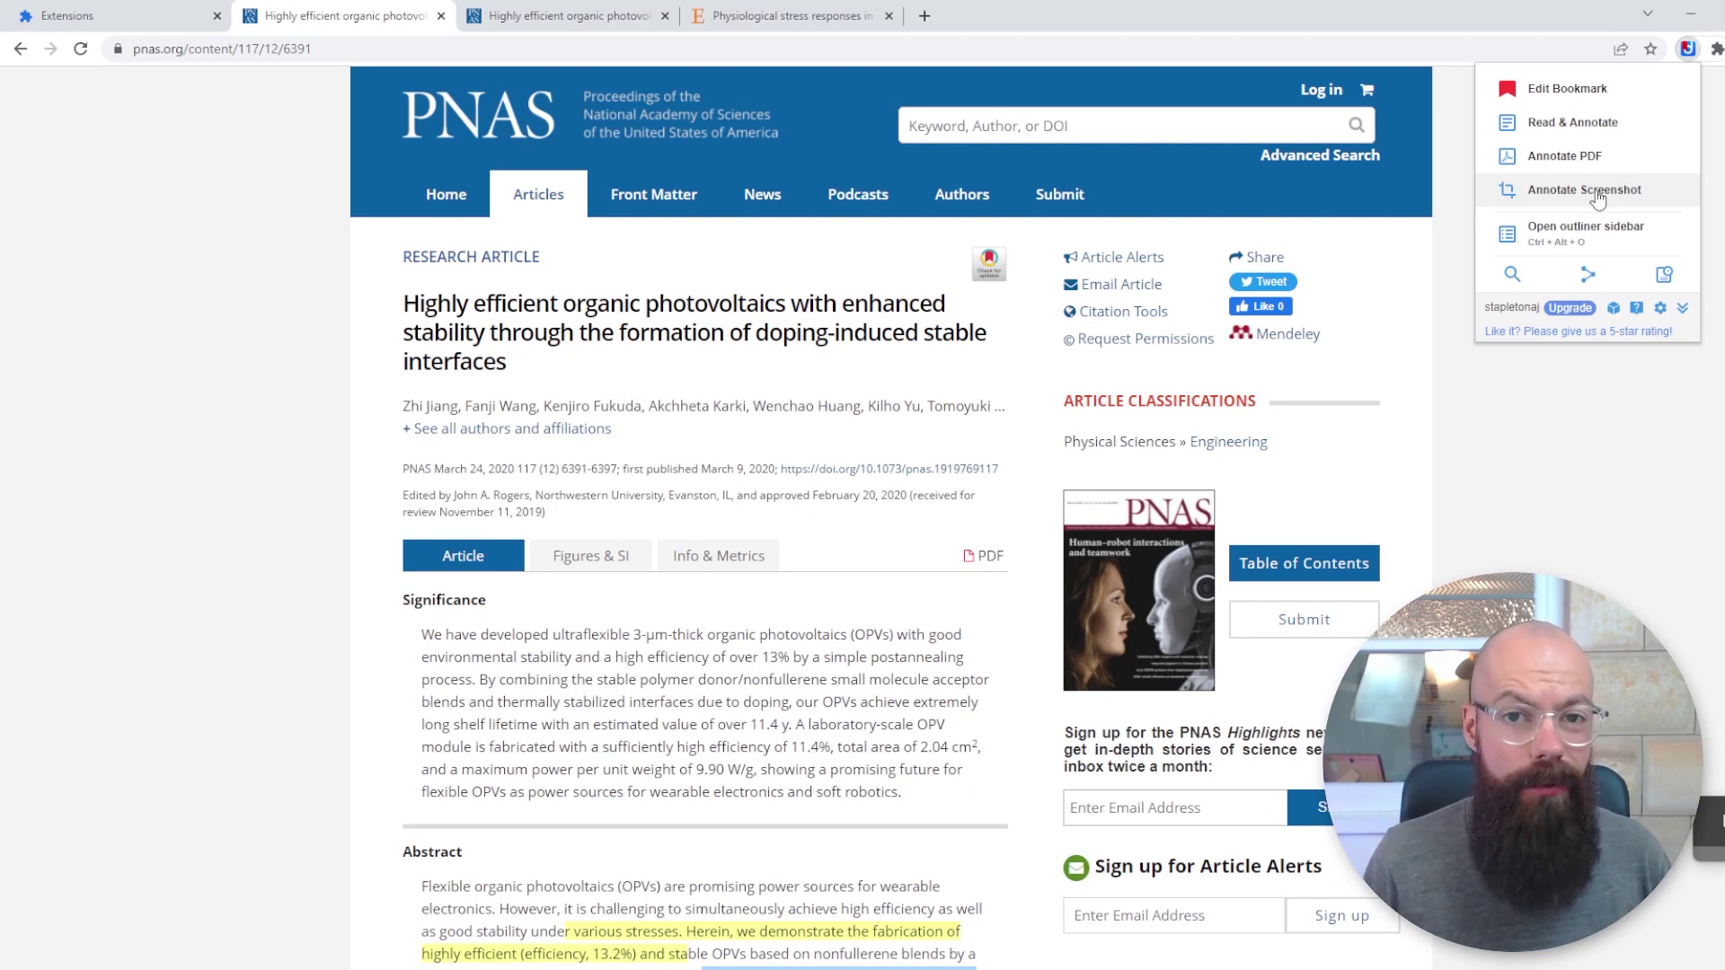
{"action": "left_click", "coordinate": [1595, 234]}
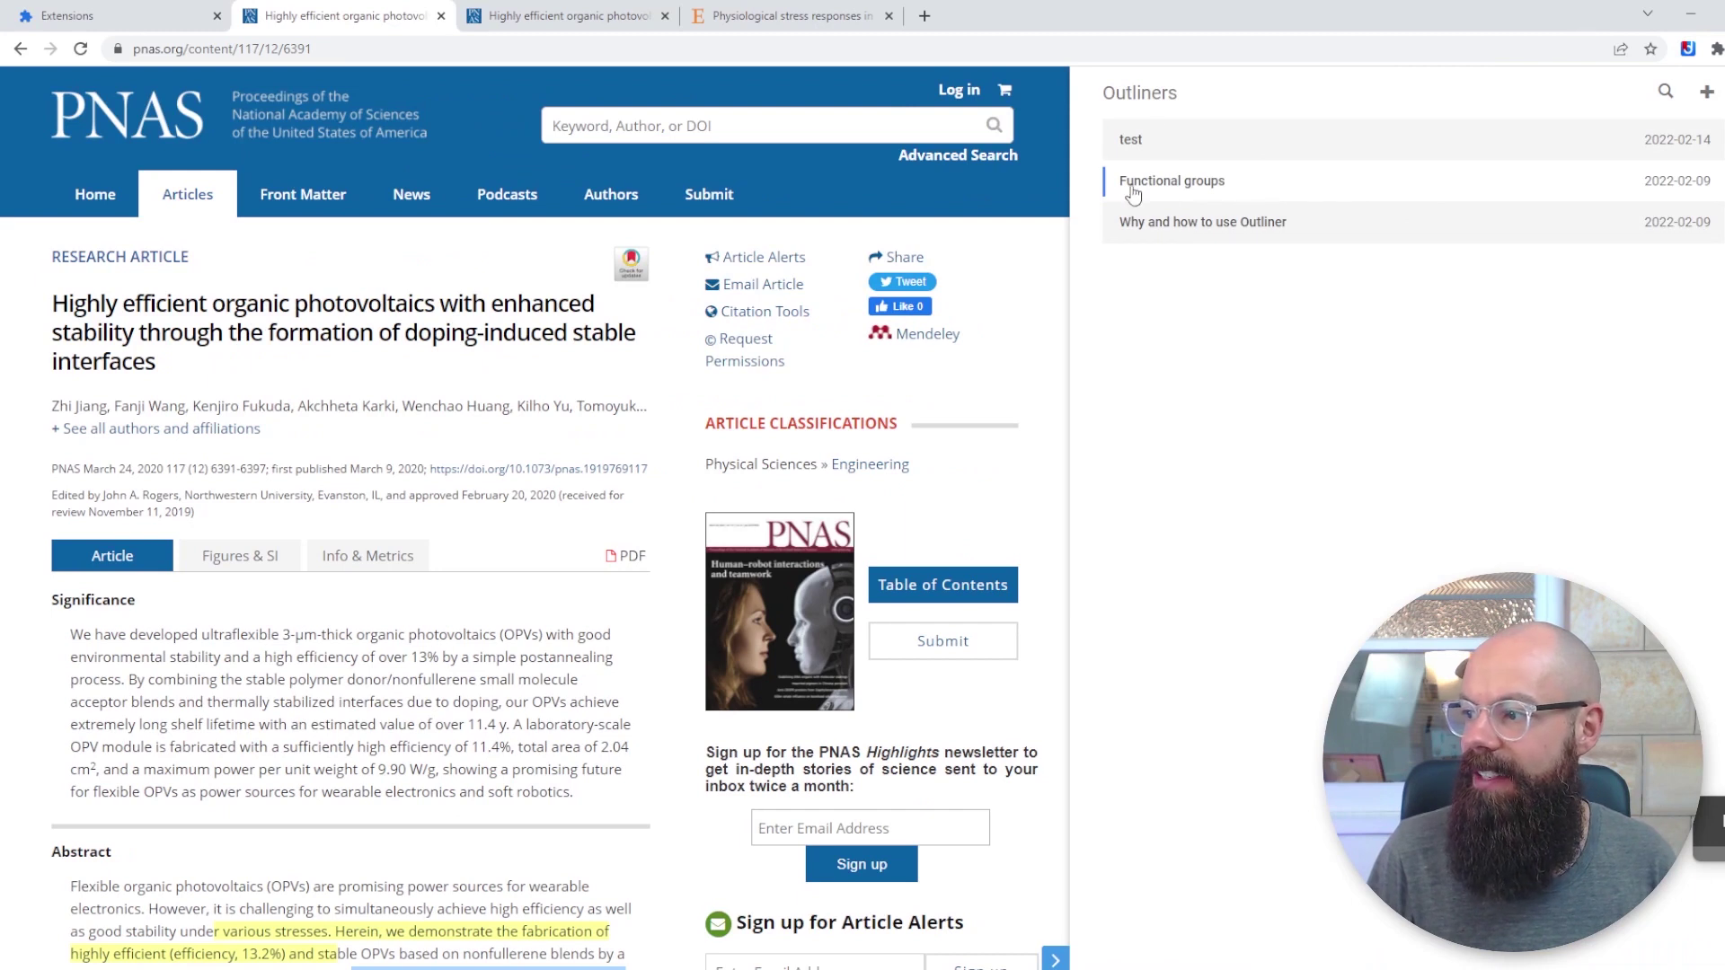
Open the 'test' outliner and delete all of its existing bullets
{"action": "left_click", "coordinate": [1165, 142]}
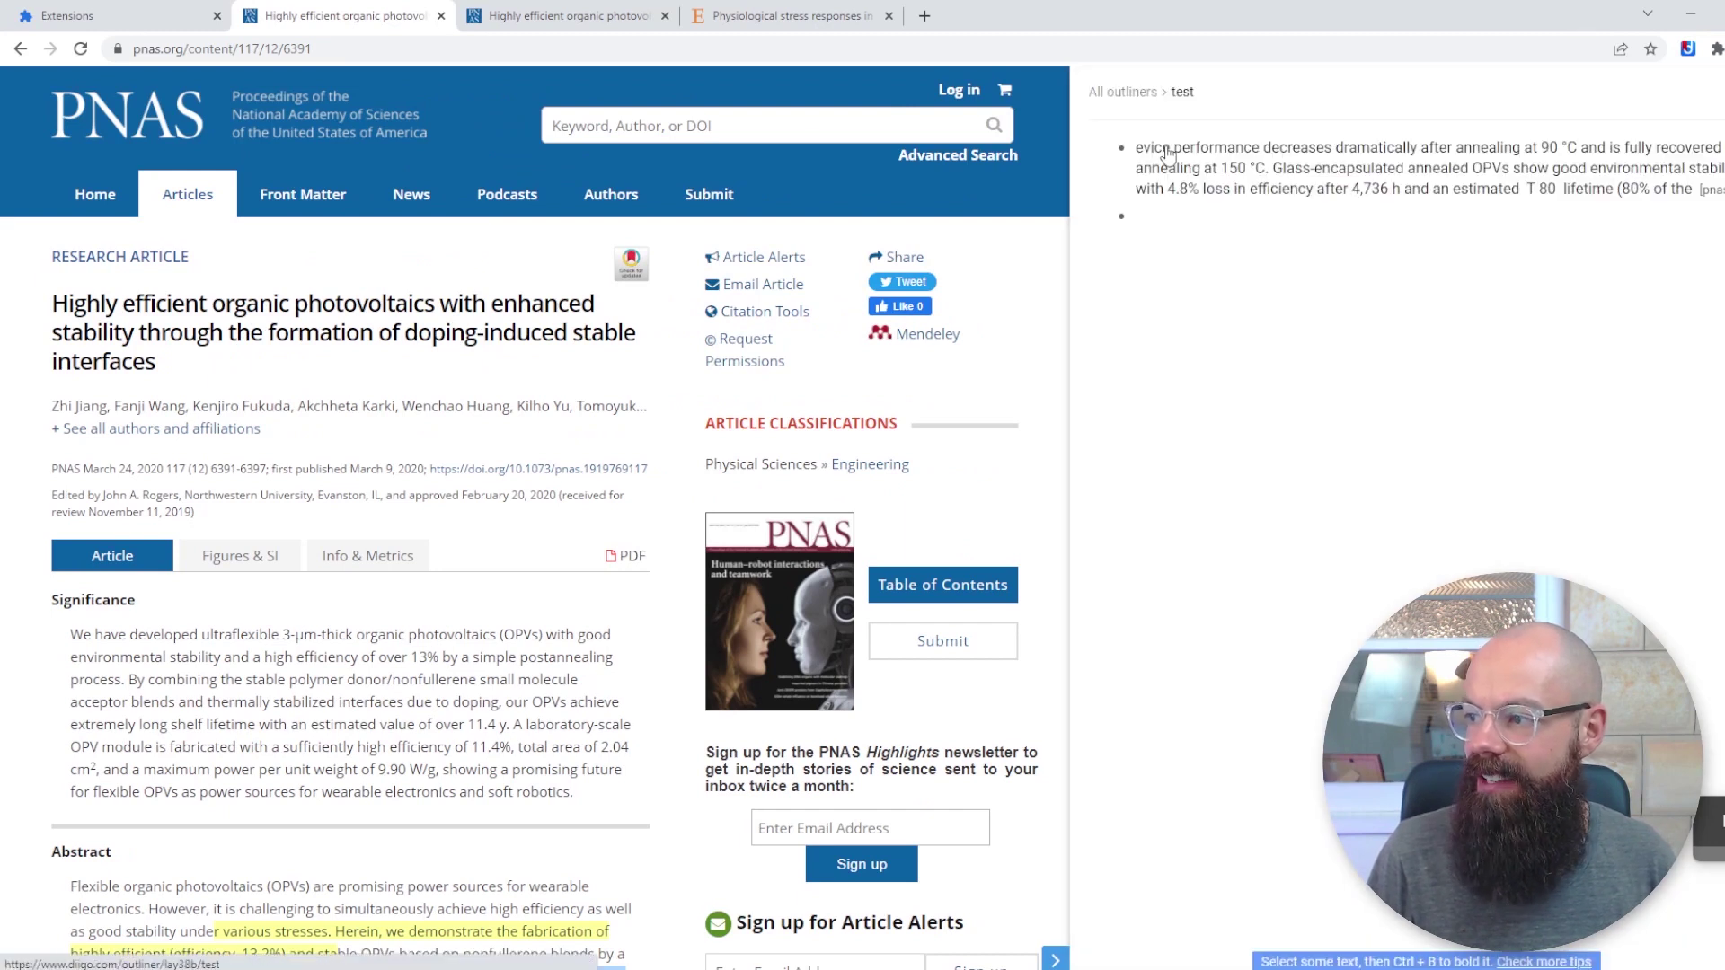
{"action": "left_click_drag", "start_coordinate": [1123, 143], "coordinate": [1297, 241]}
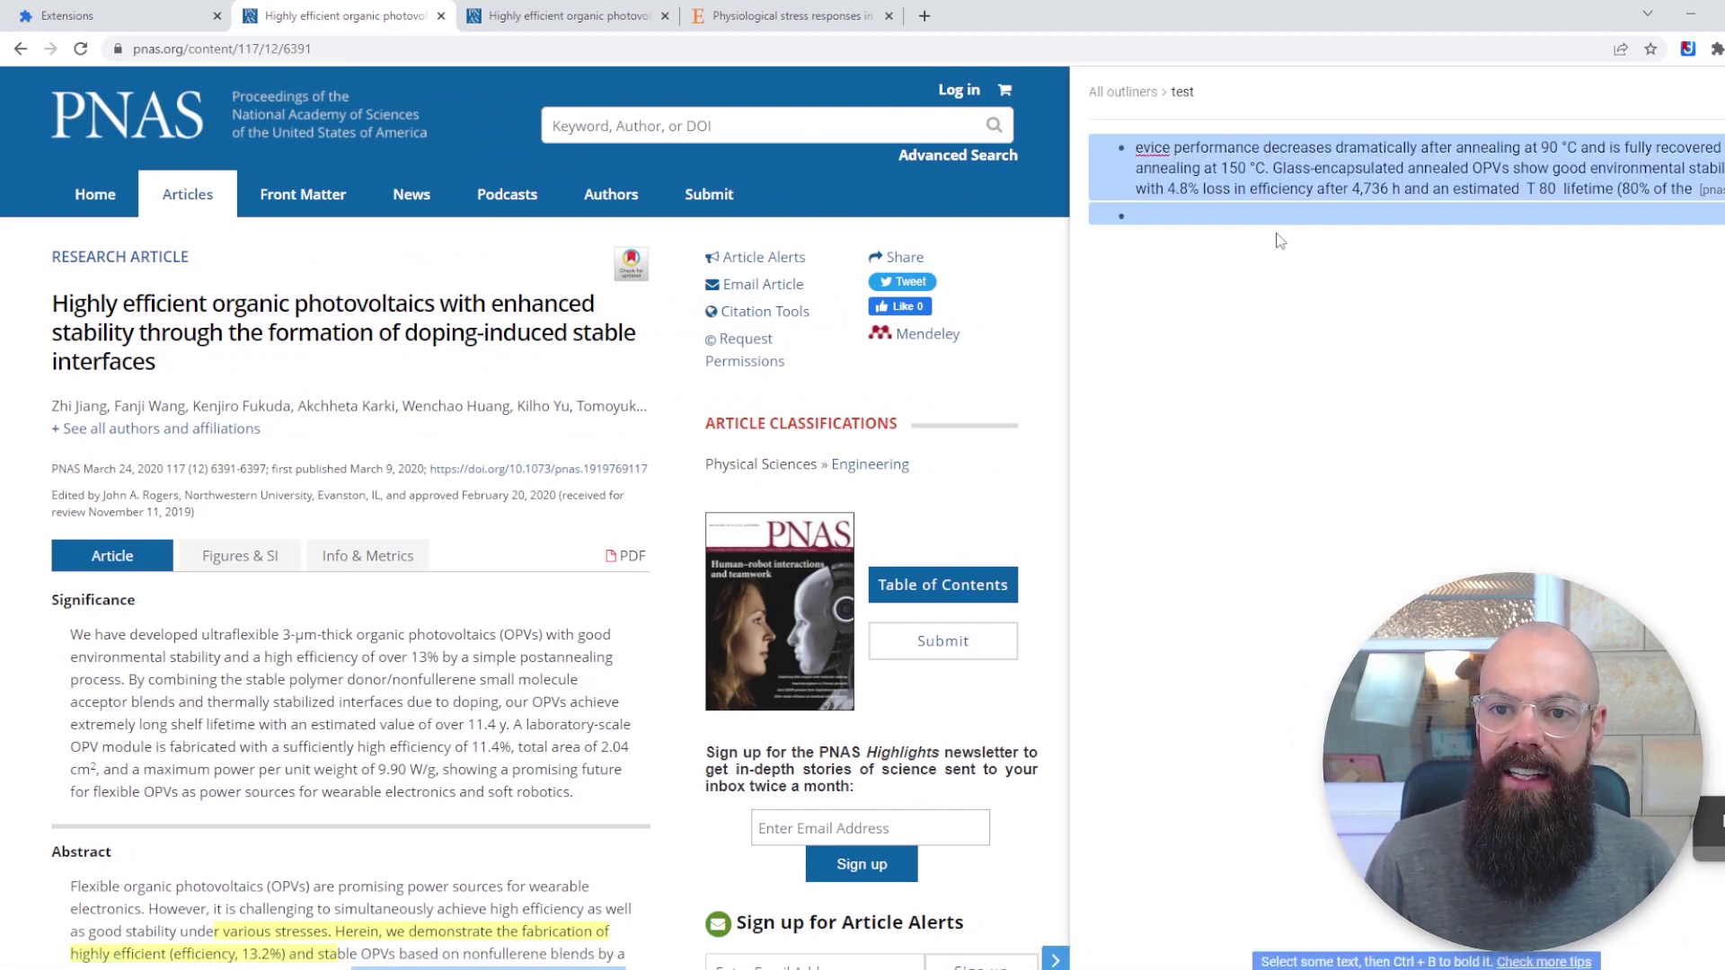
{"action": "key", "text": "BackSpace"}
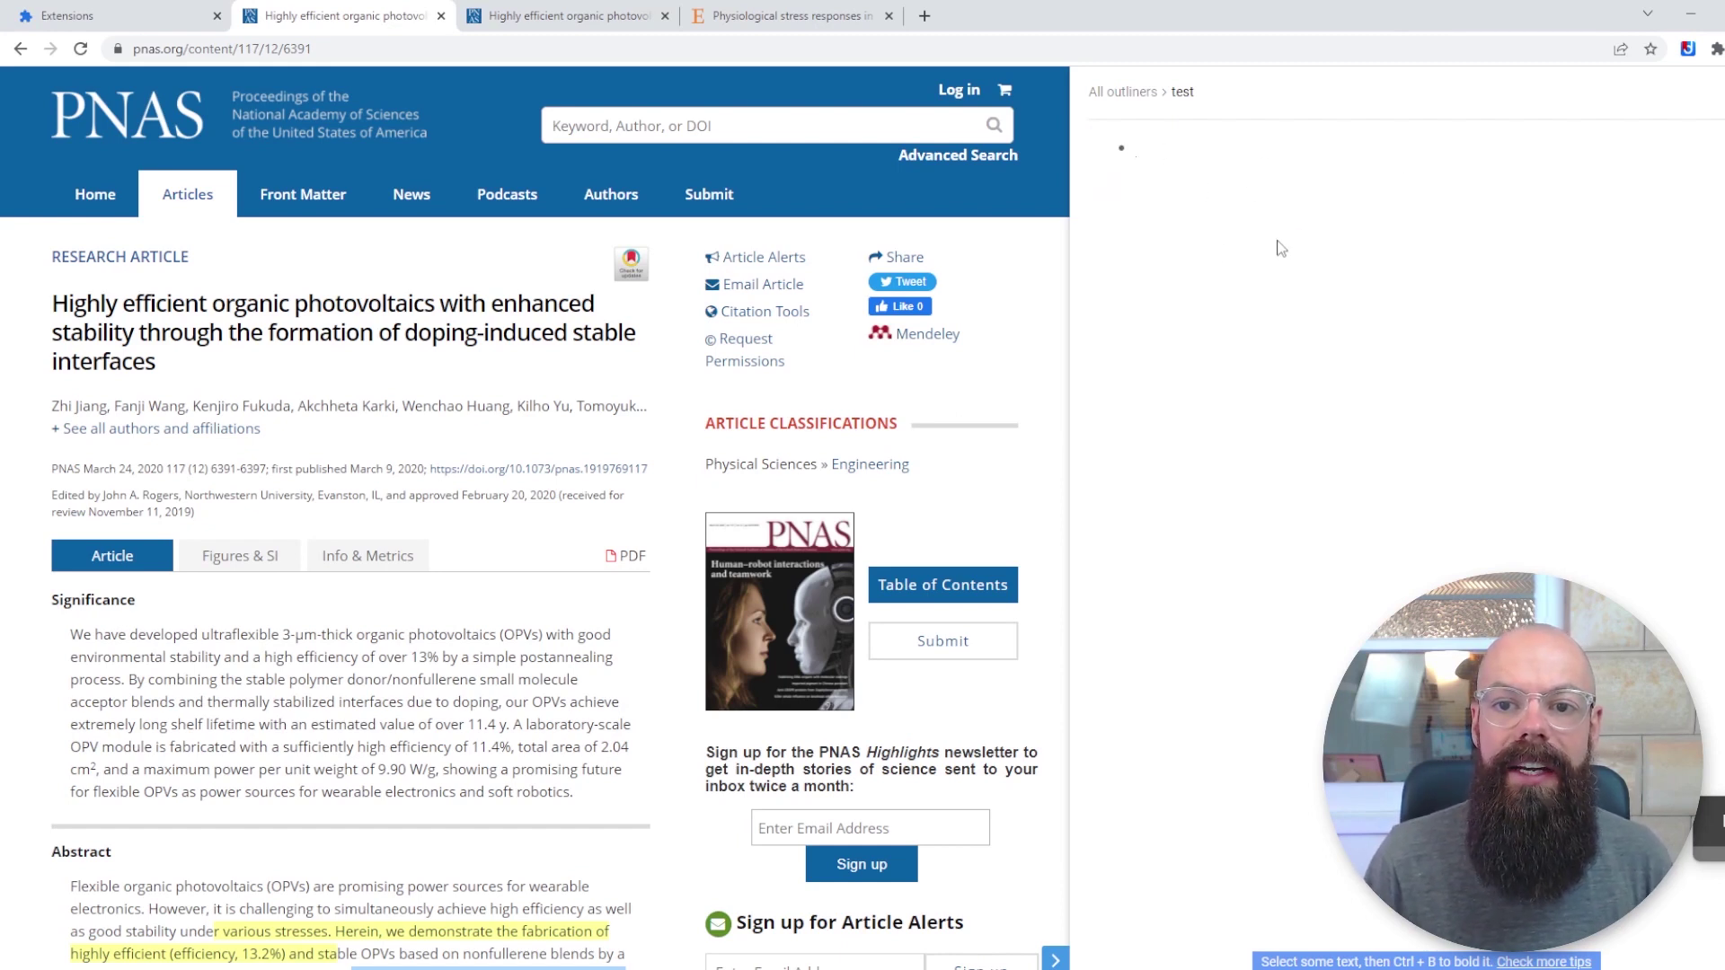
Drag the Significance section's opening sentences into the 'test' outliner as a pnas.org item
{"action": "scroll", "coordinate": [381, 628], "scroll_direction": "down", "scroll_amount": 3}
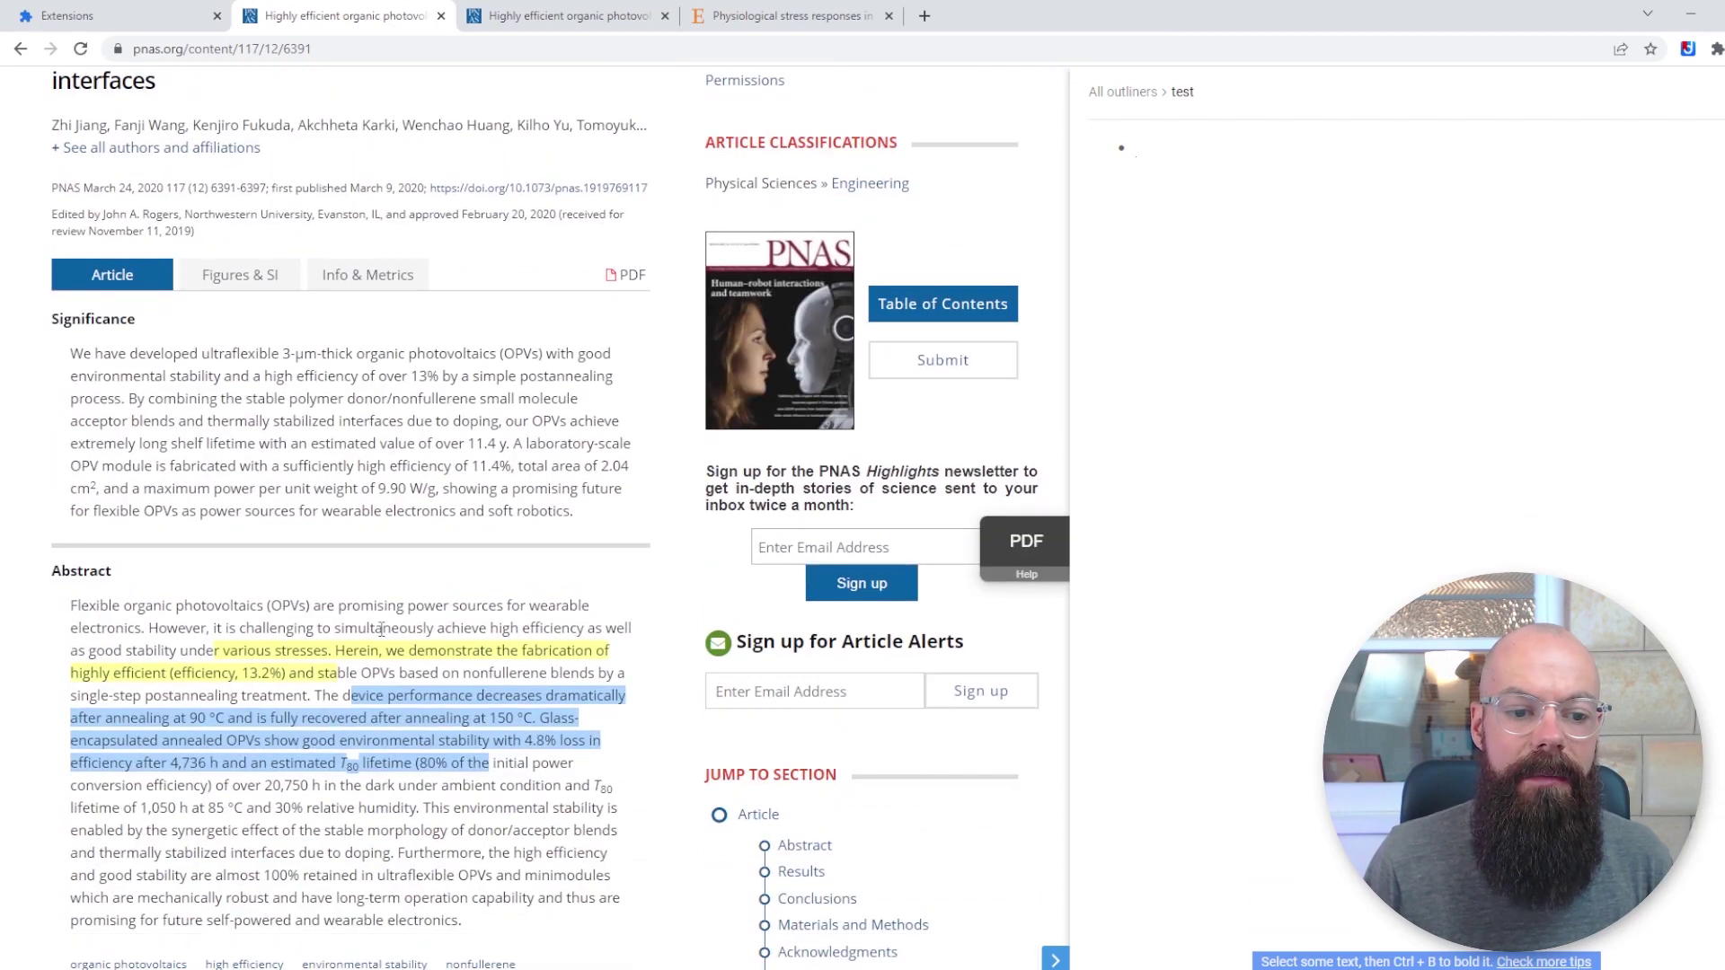
{"action": "scroll", "coordinate": [302, 401], "scroll_direction": "up", "scroll_amount": 2}
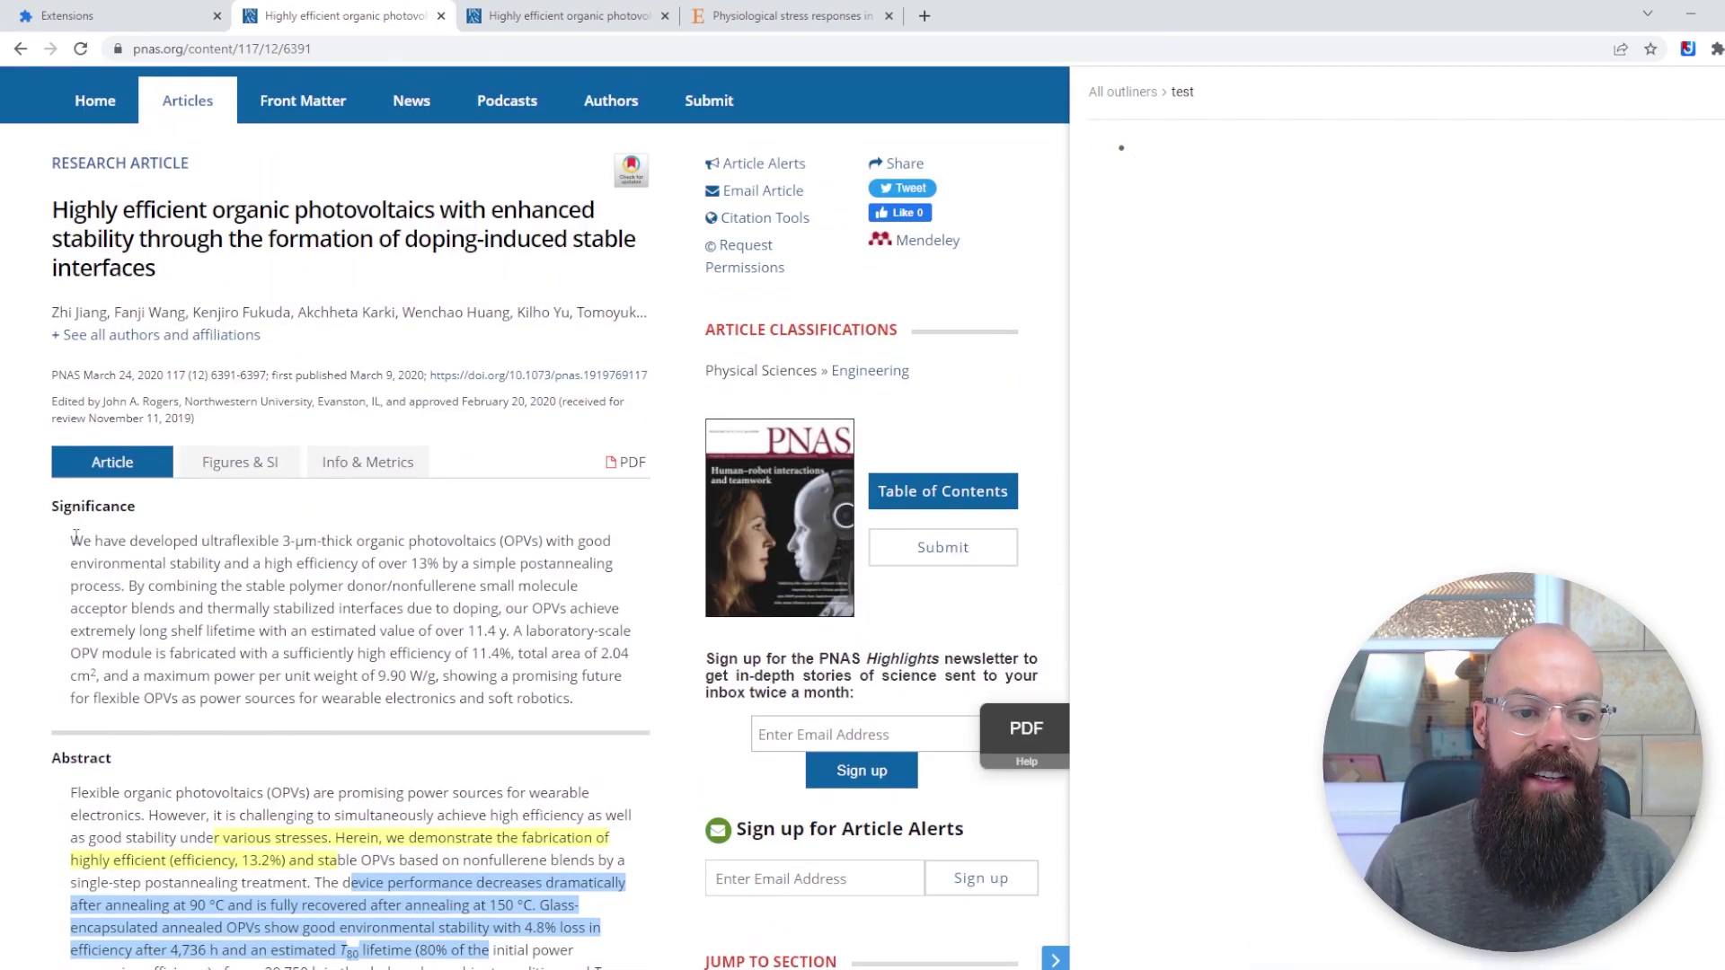
{"action": "left_click_drag", "start_coordinate": [72, 540], "coordinate": [519, 627]}
{"action": "left_click_drag", "start_coordinate": [517, 555], "coordinate": [1168, 148]}
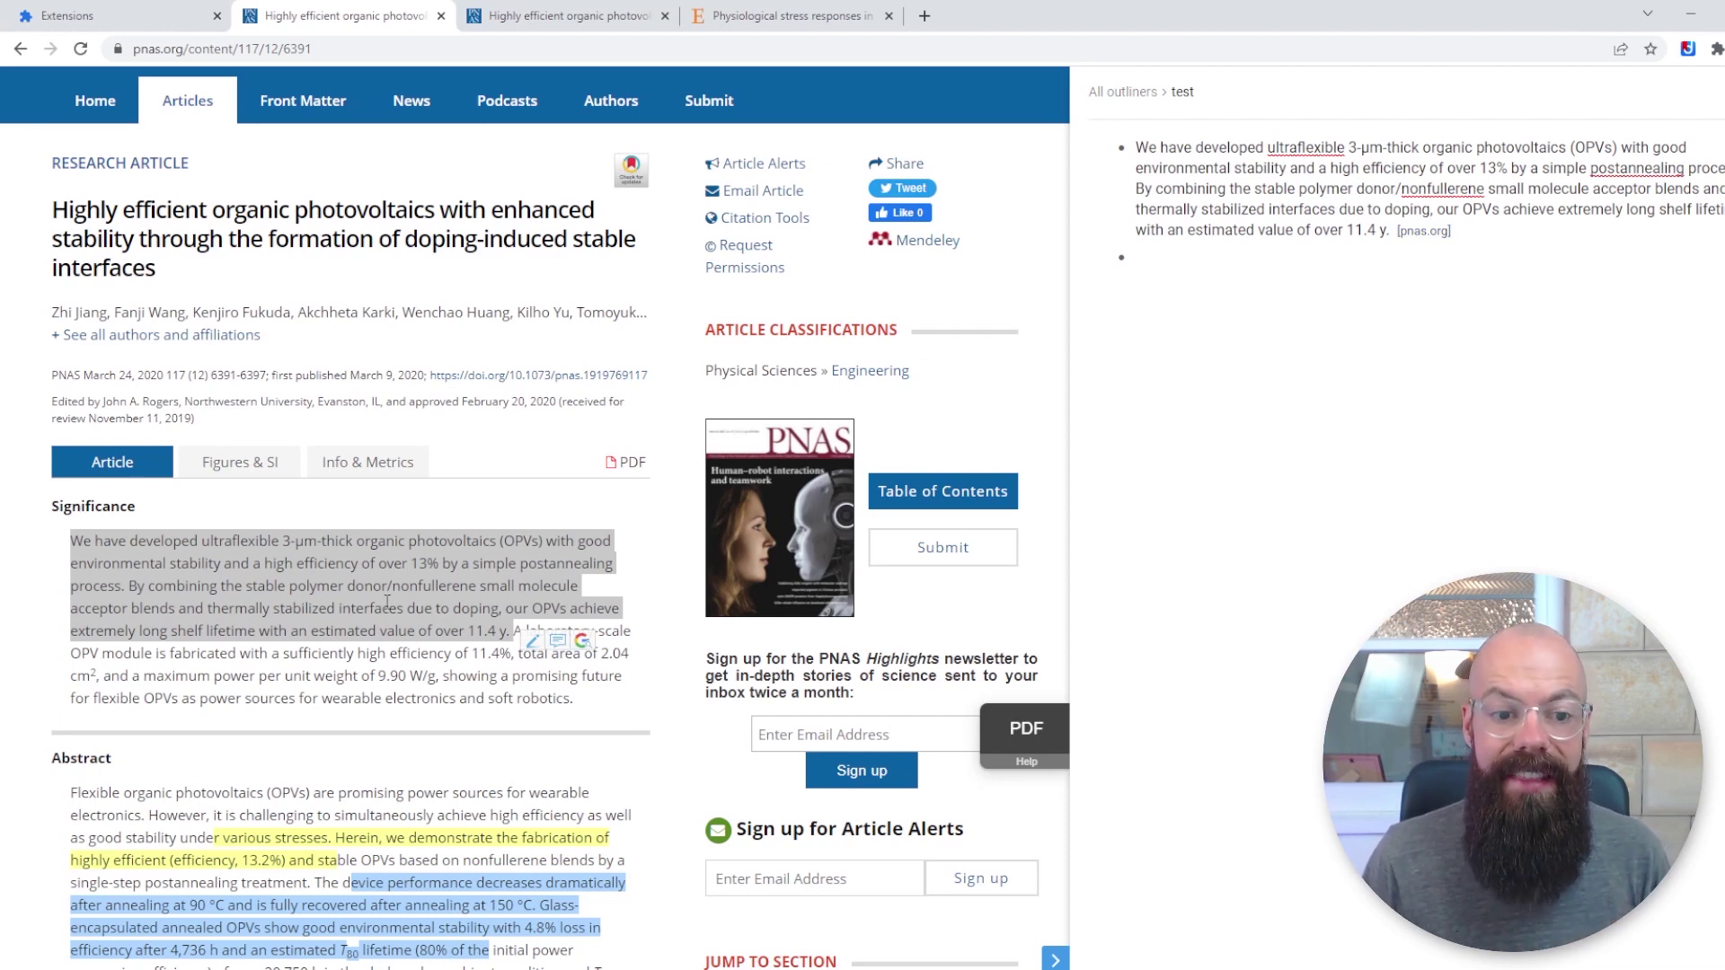
{"action": "scroll", "coordinate": [240, 564], "scroll_direction": "down", "scroll_amount": 3}
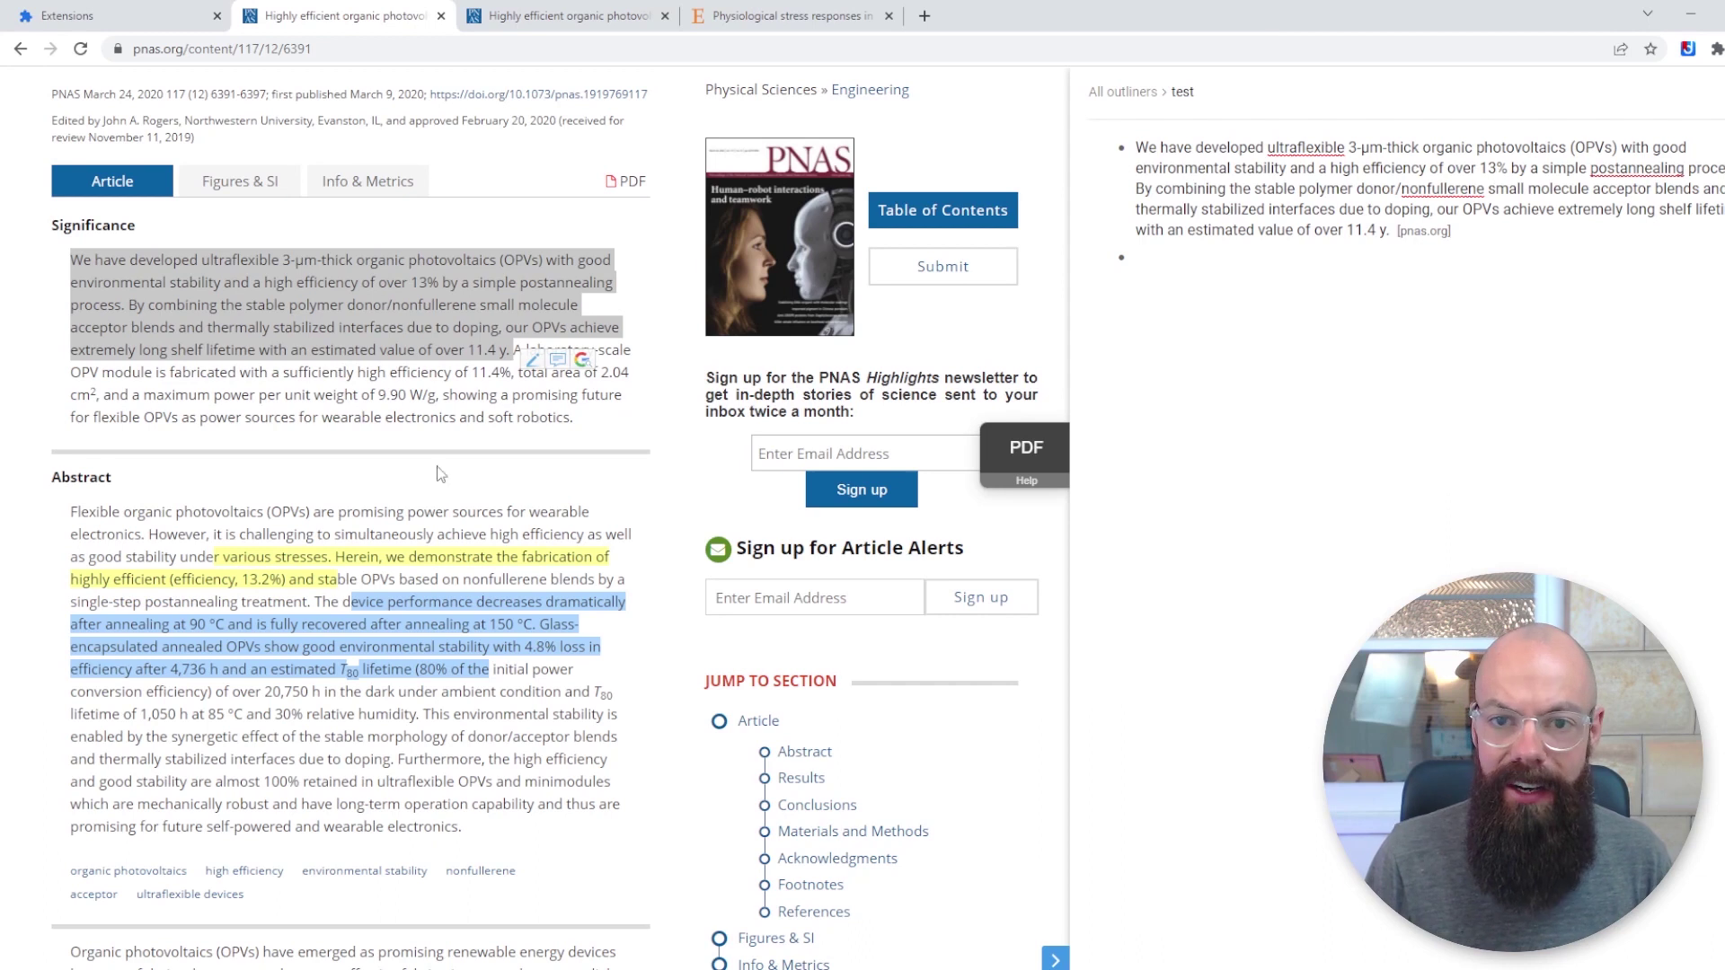
{"action": "scroll", "coordinate": [194, 532], "scroll_direction": "up", "scroll_amount": 4}
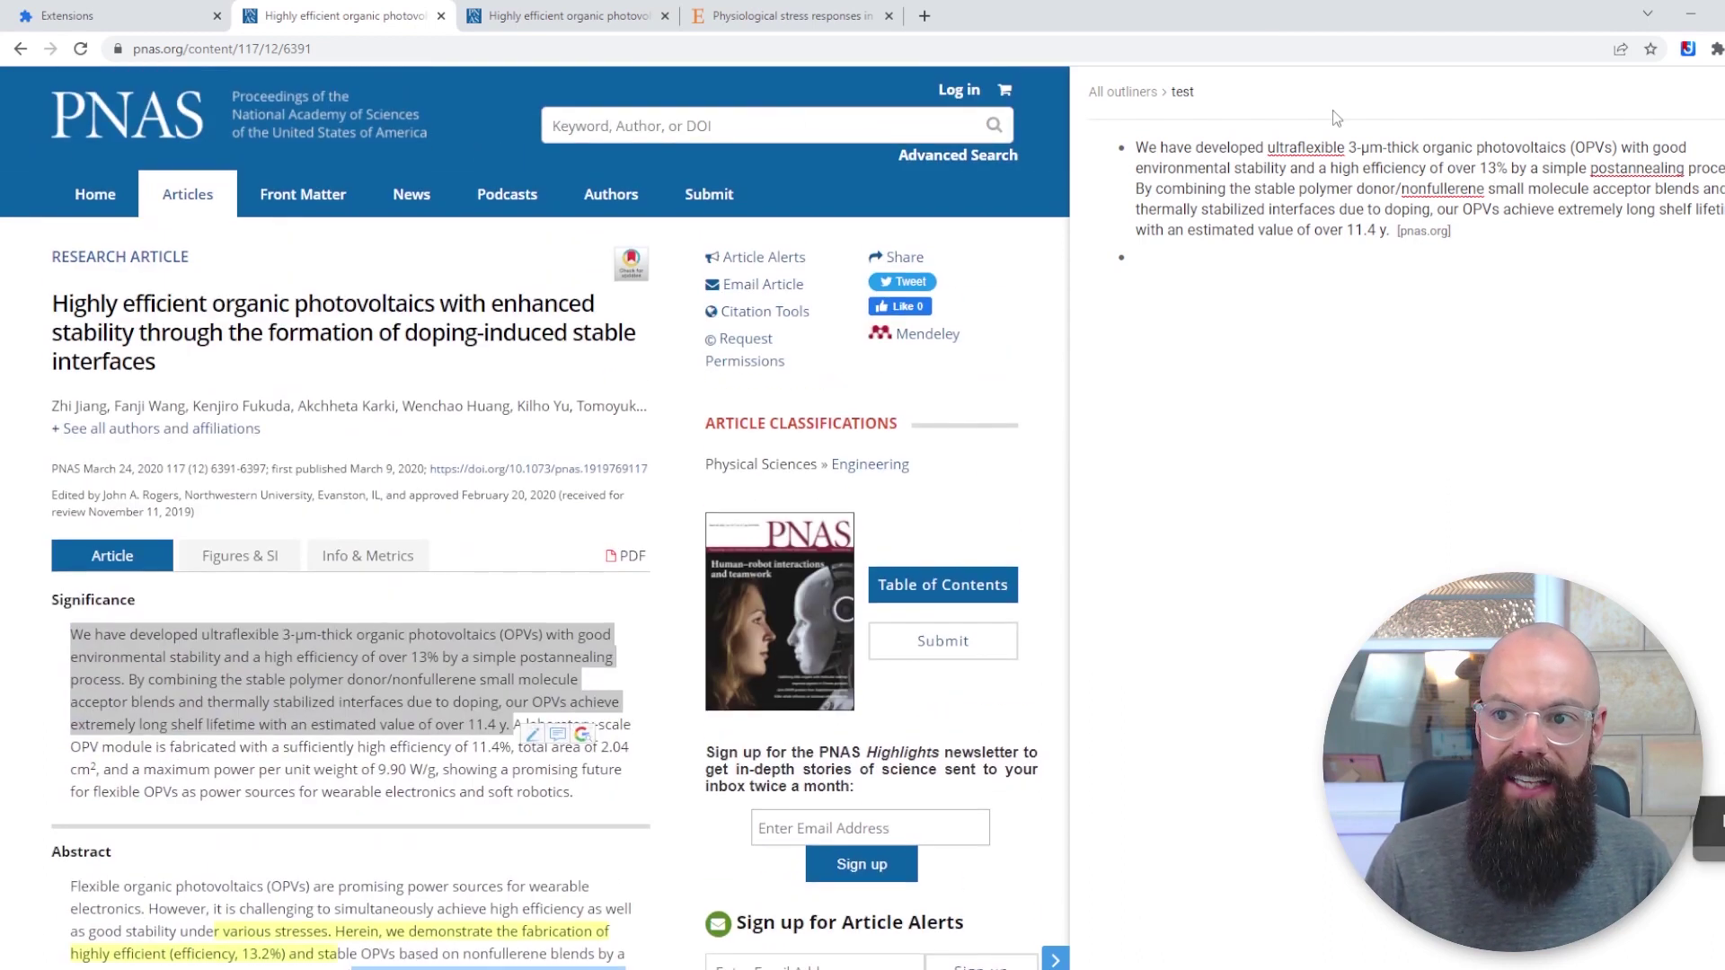
Highlight the introduction's opening sentence on organic photovoltaics using Diigo's Highlight option
{"action": "left_click", "coordinate": [1689, 52]}
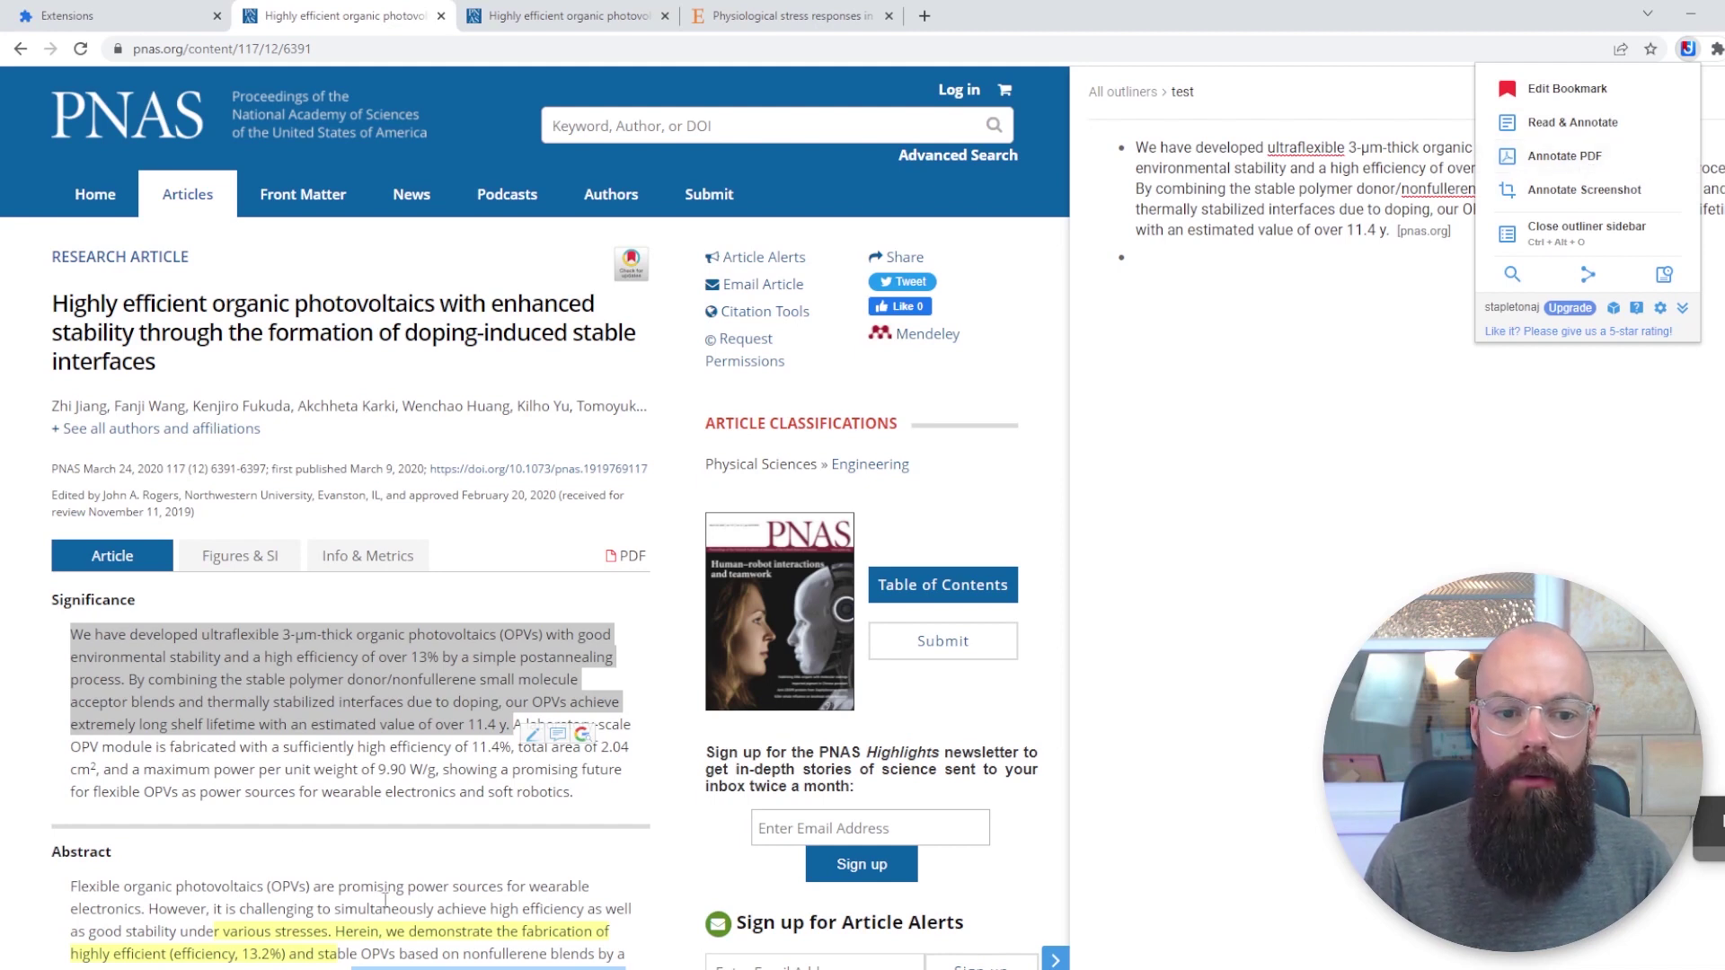
{"action": "scroll", "coordinate": [293, 732], "scroll_direction": "down", "scroll_amount": 7}
{"action": "left_click_drag", "start_coordinate": [337, 523], "coordinate": [334, 545]}
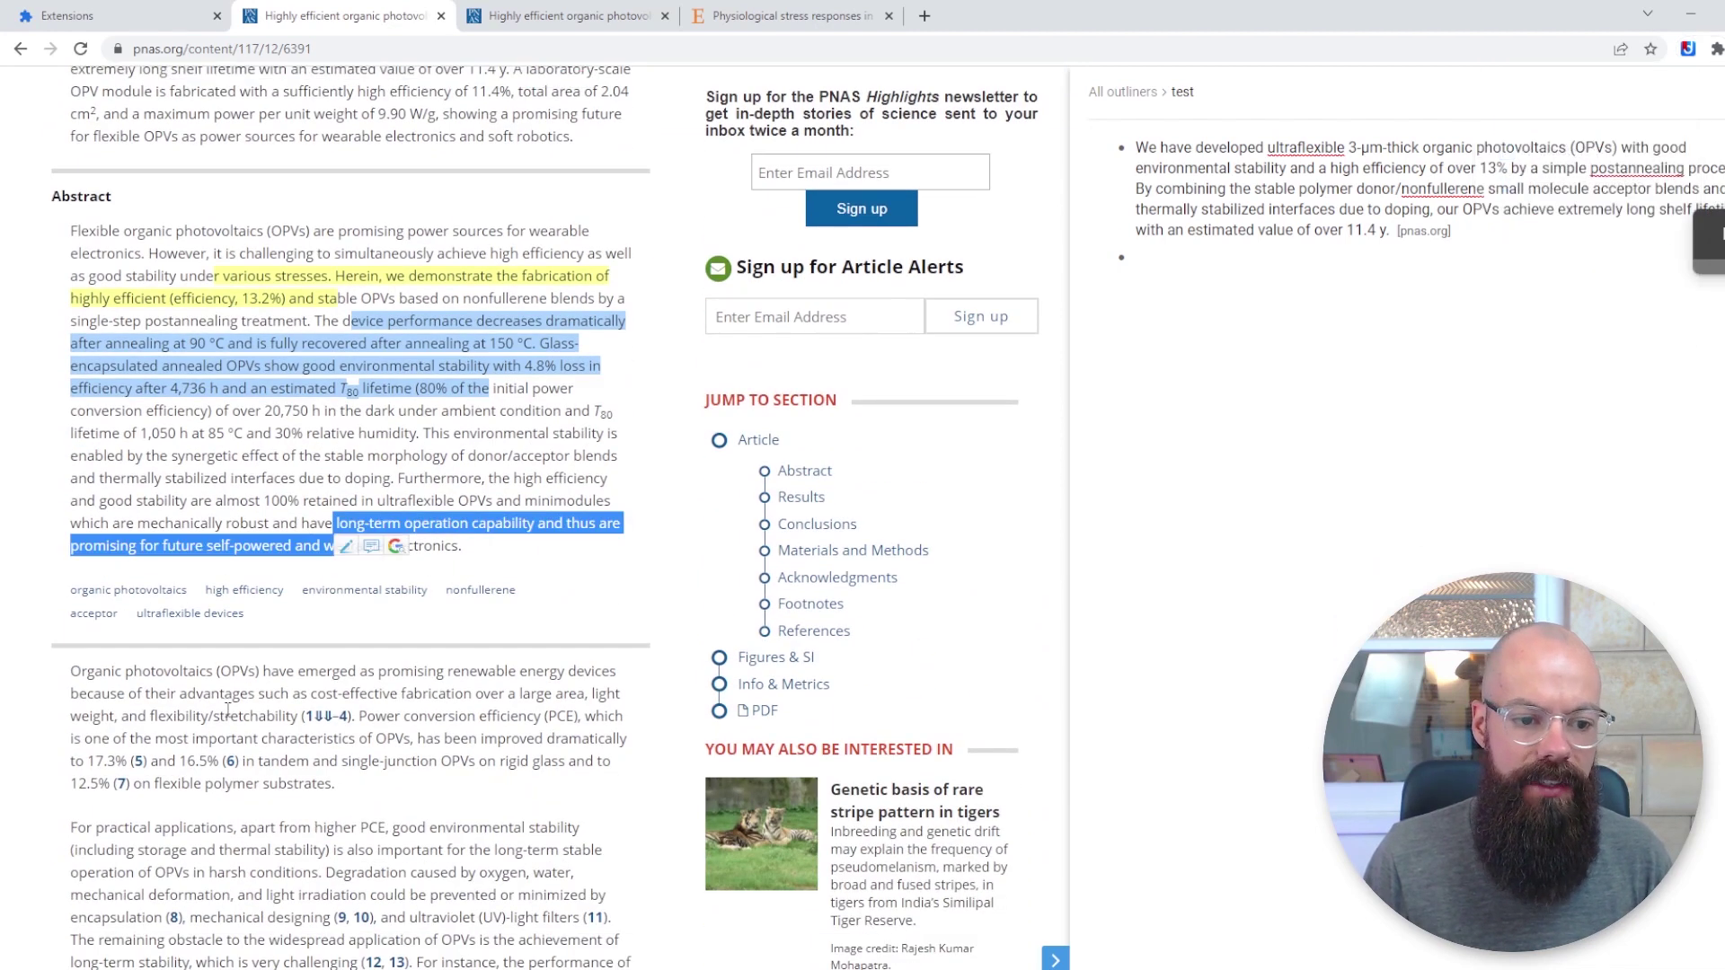
{"action": "left_click_drag", "start_coordinate": [72, 669], "coordinate": [272, 715]}
{"action": "right_click", "coordinate": [274, 712]}
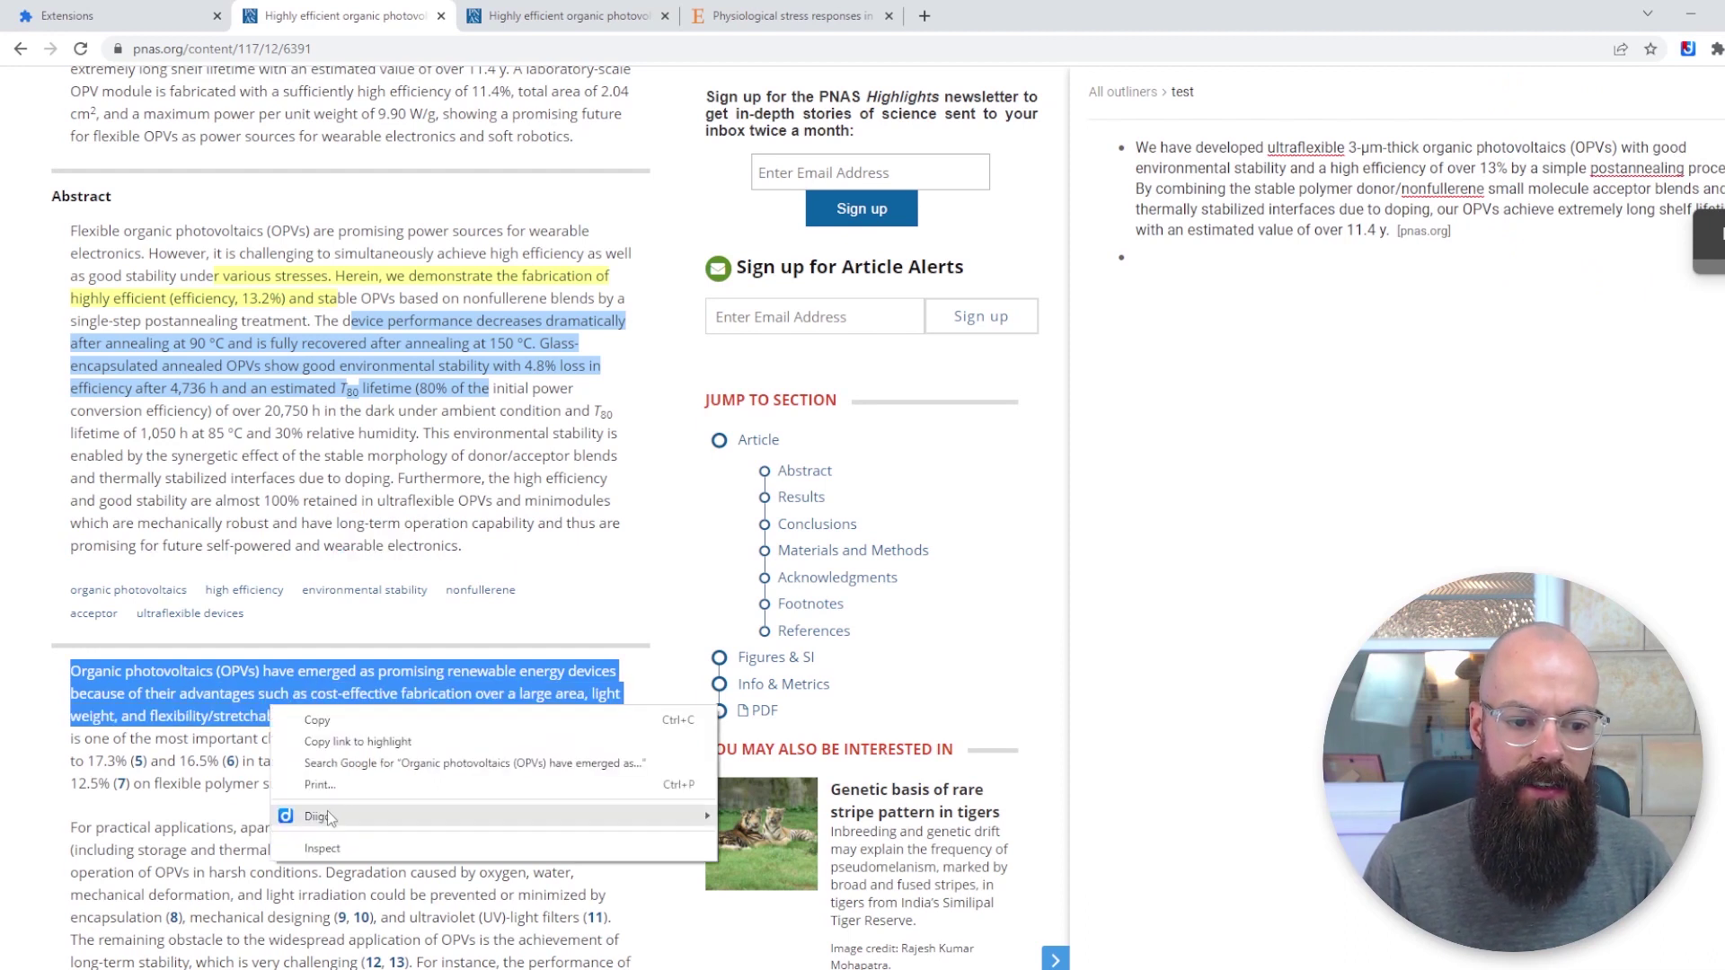
{"action": "mouse_move", "coordinate": [337, 820]}
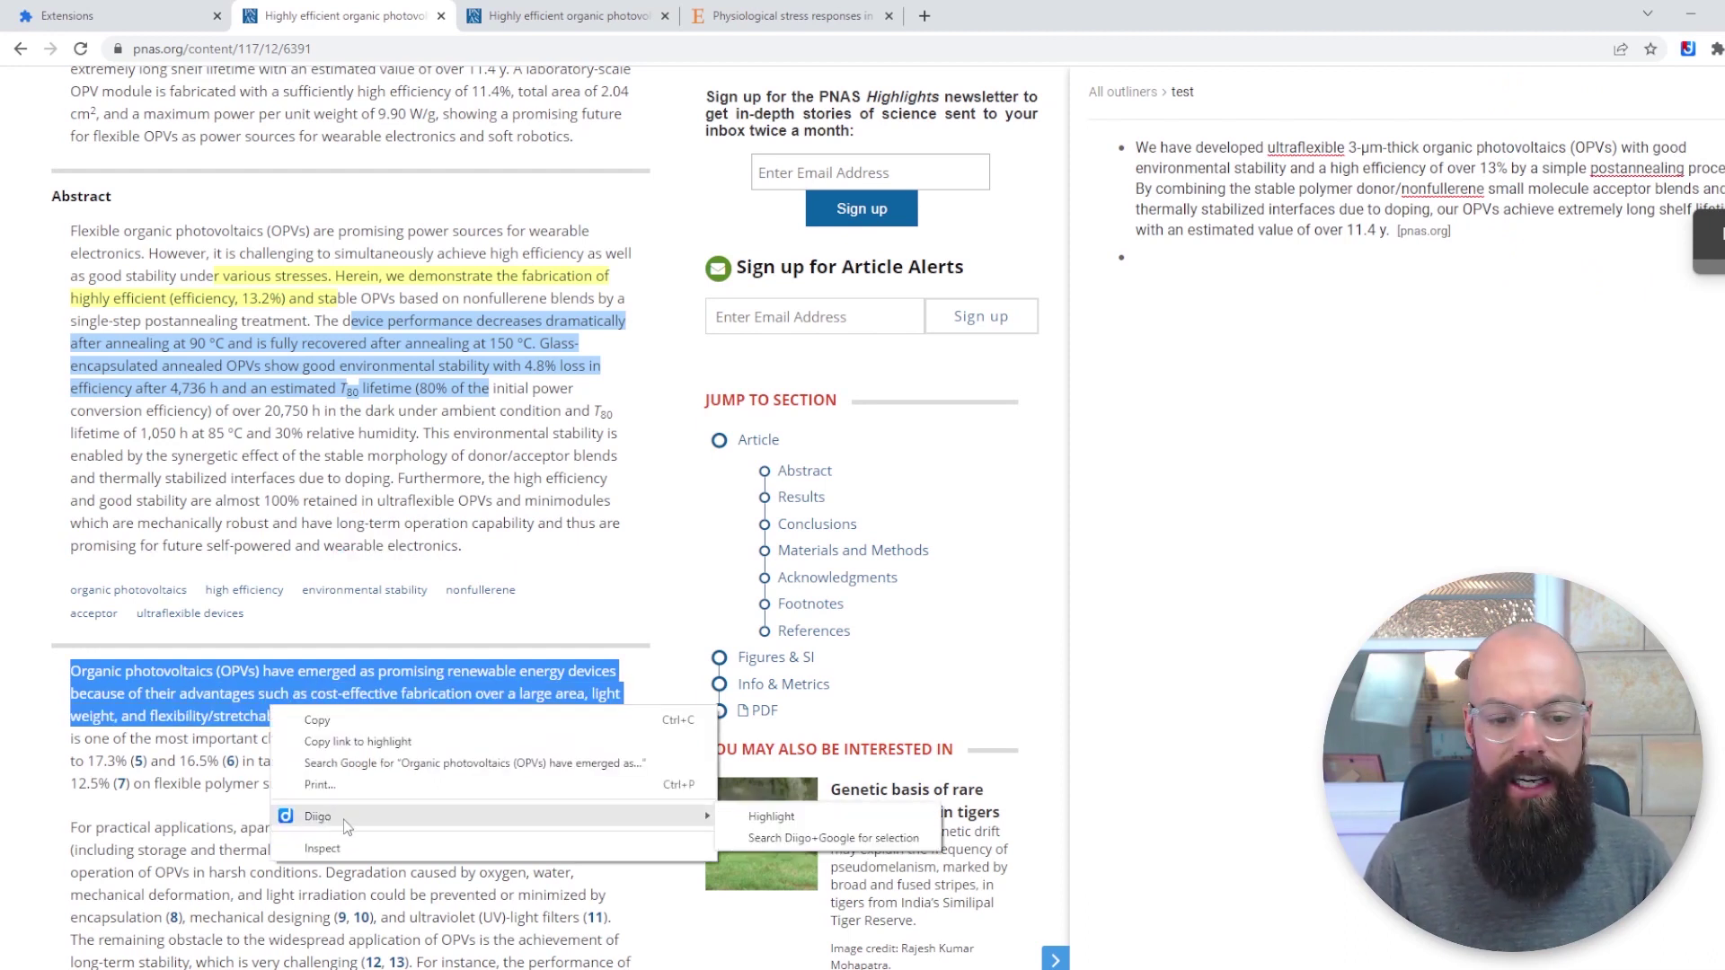
{"action": "left_click", "coordinate": [800, 815]}
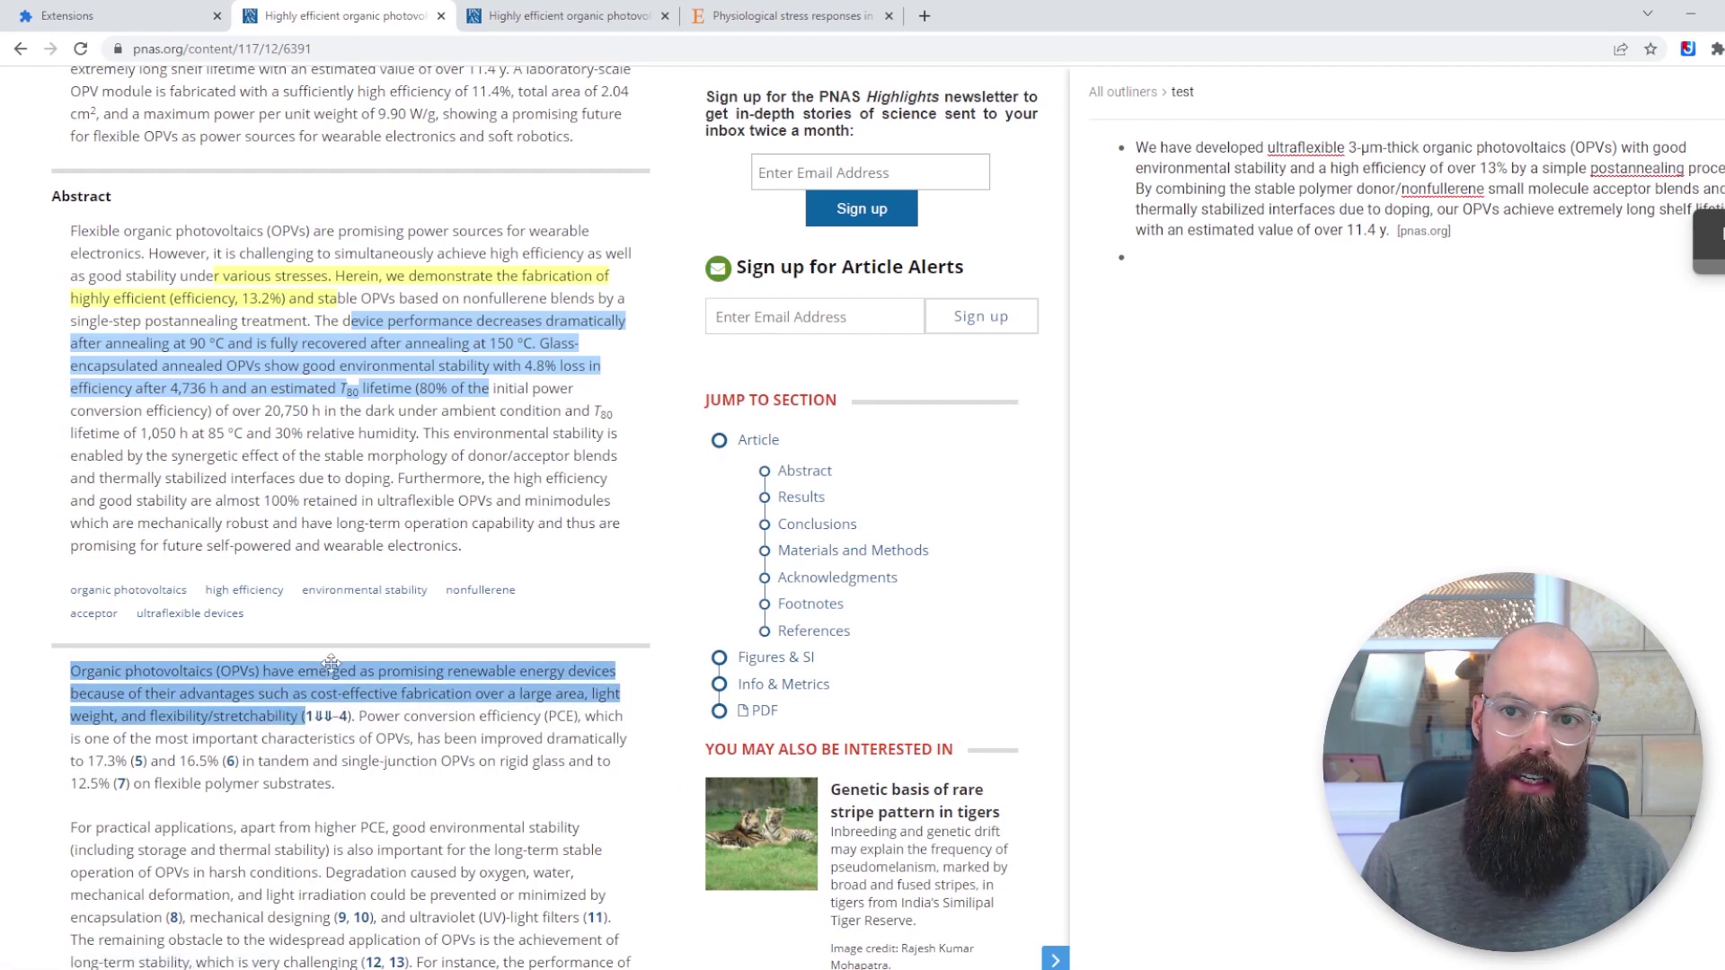
Choose Diigo's Annotate PDF option to open the Diigo PDF Reader in a new tab
{"action": "left_click", "coordinate": [1688, 51]}
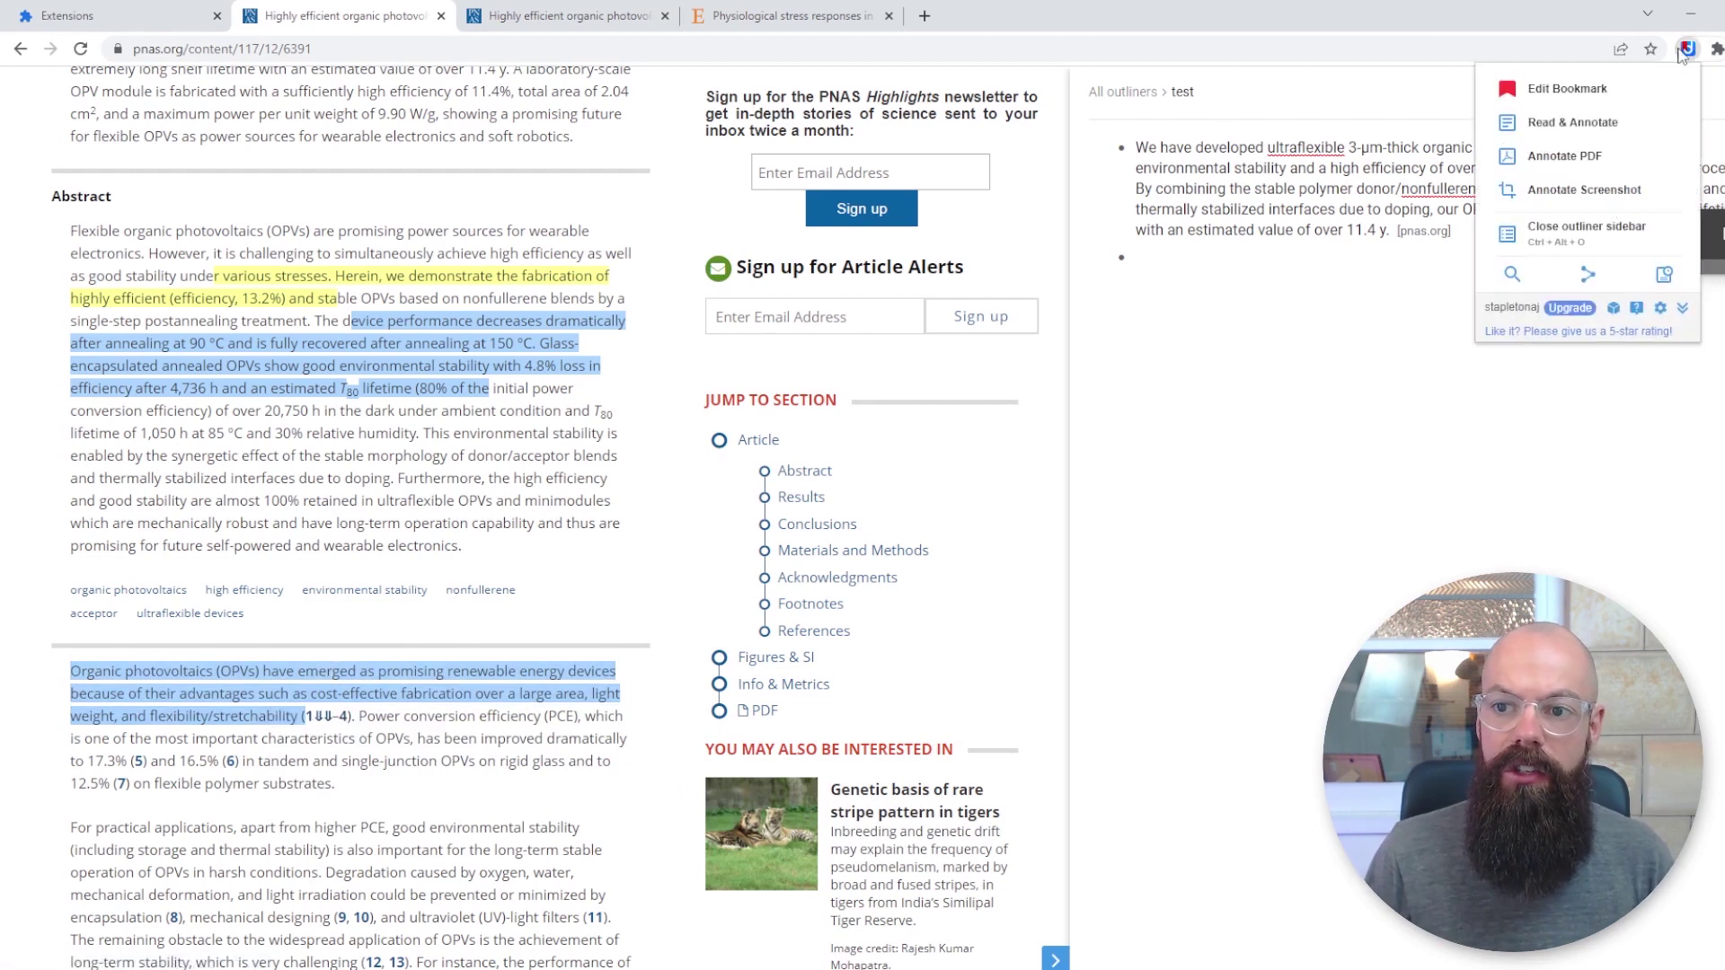
{"action": "left_click", "coordinate": [1578, 167]}
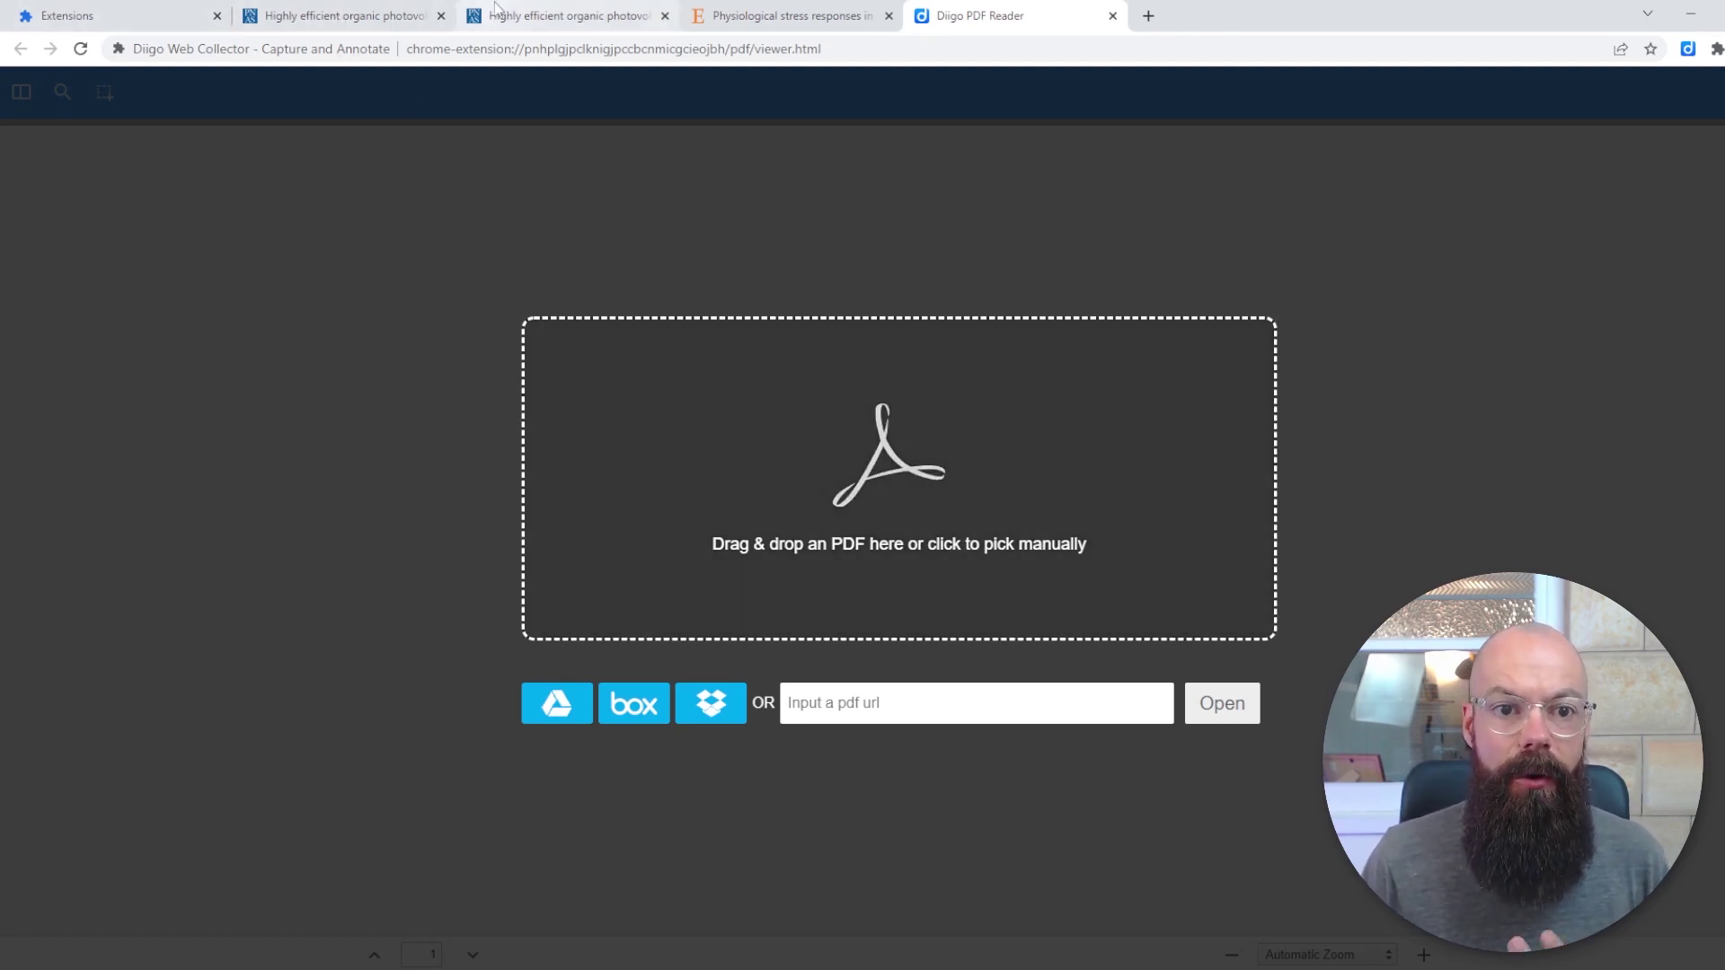
Switch to the ScienceDirect elephant stress article and select a passage of its abstract
{"action": "left_click", "coordinate": [341, 15]}
{"action": "scroll", "coordinate": [585, 524], "scroll_direction": "down", "scroll_amount": 6}
{"action": "scroll", "coordinate": [586, 525], "scroll_direction": "up", "scroll_amount": 9}
{"action": "left_click", "coordinate": [777, 18]}
{"action": "scroll", "coordinate": [578, 643], "scroll_direction": "down", "scroll_amount": 8}
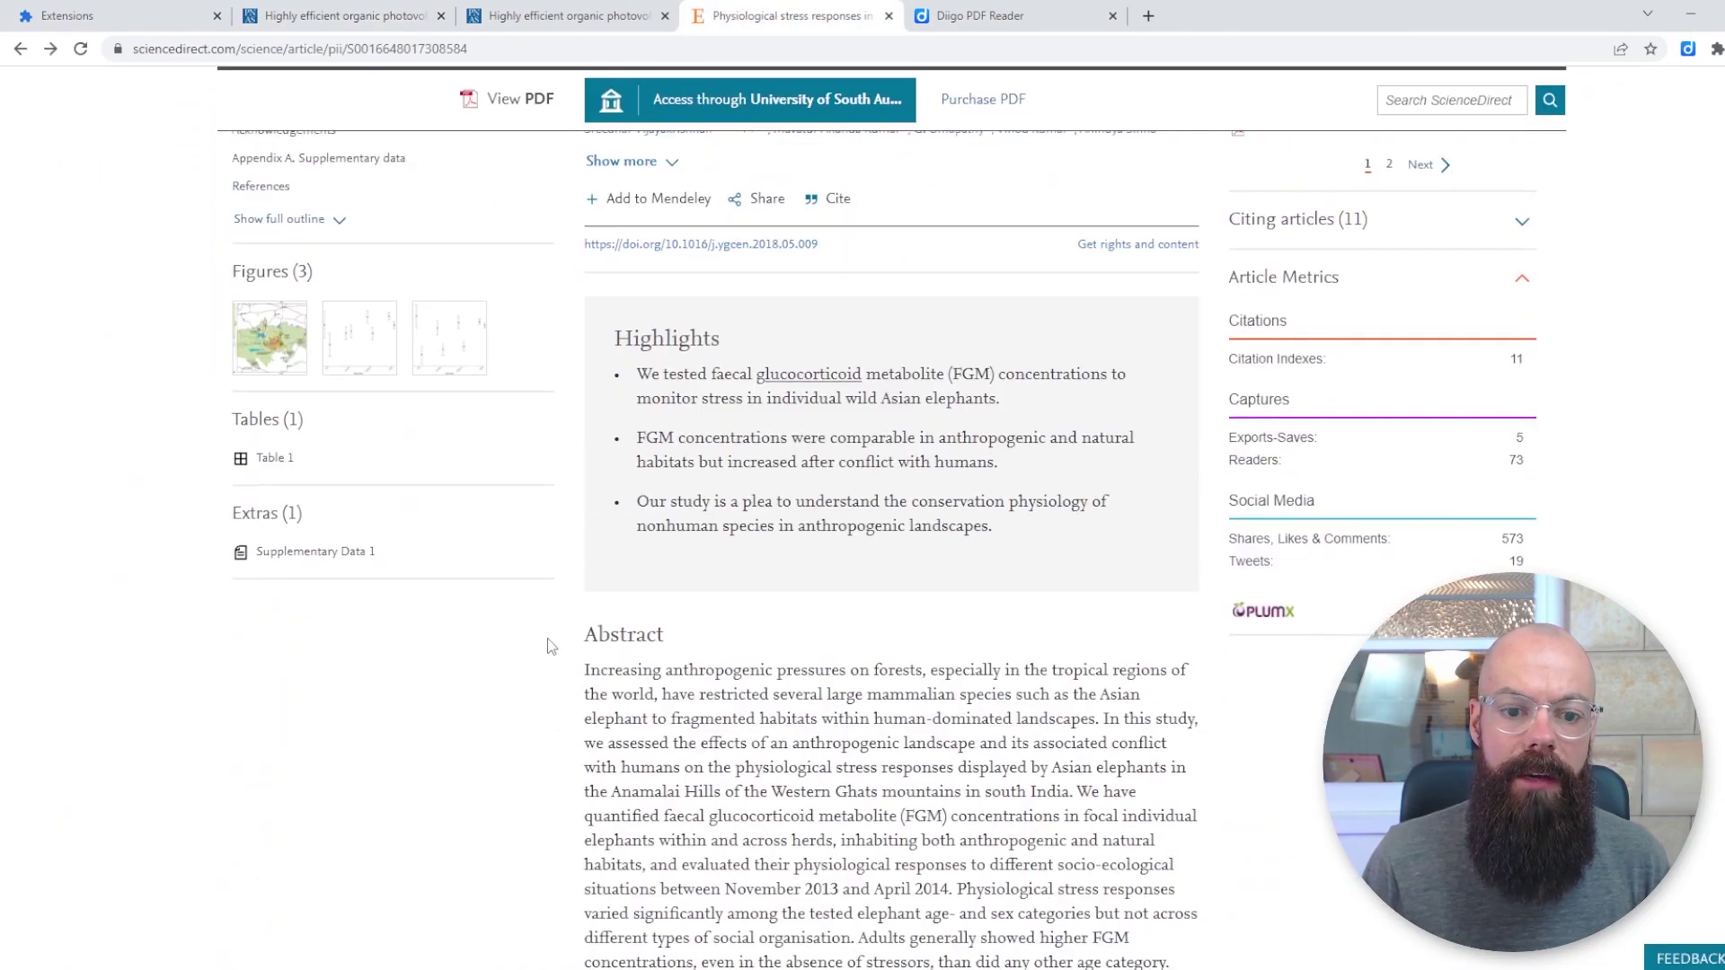
{"action": "left_click_drag", "start_coordinate": [620, 506], "coordinate": [894, 607]}
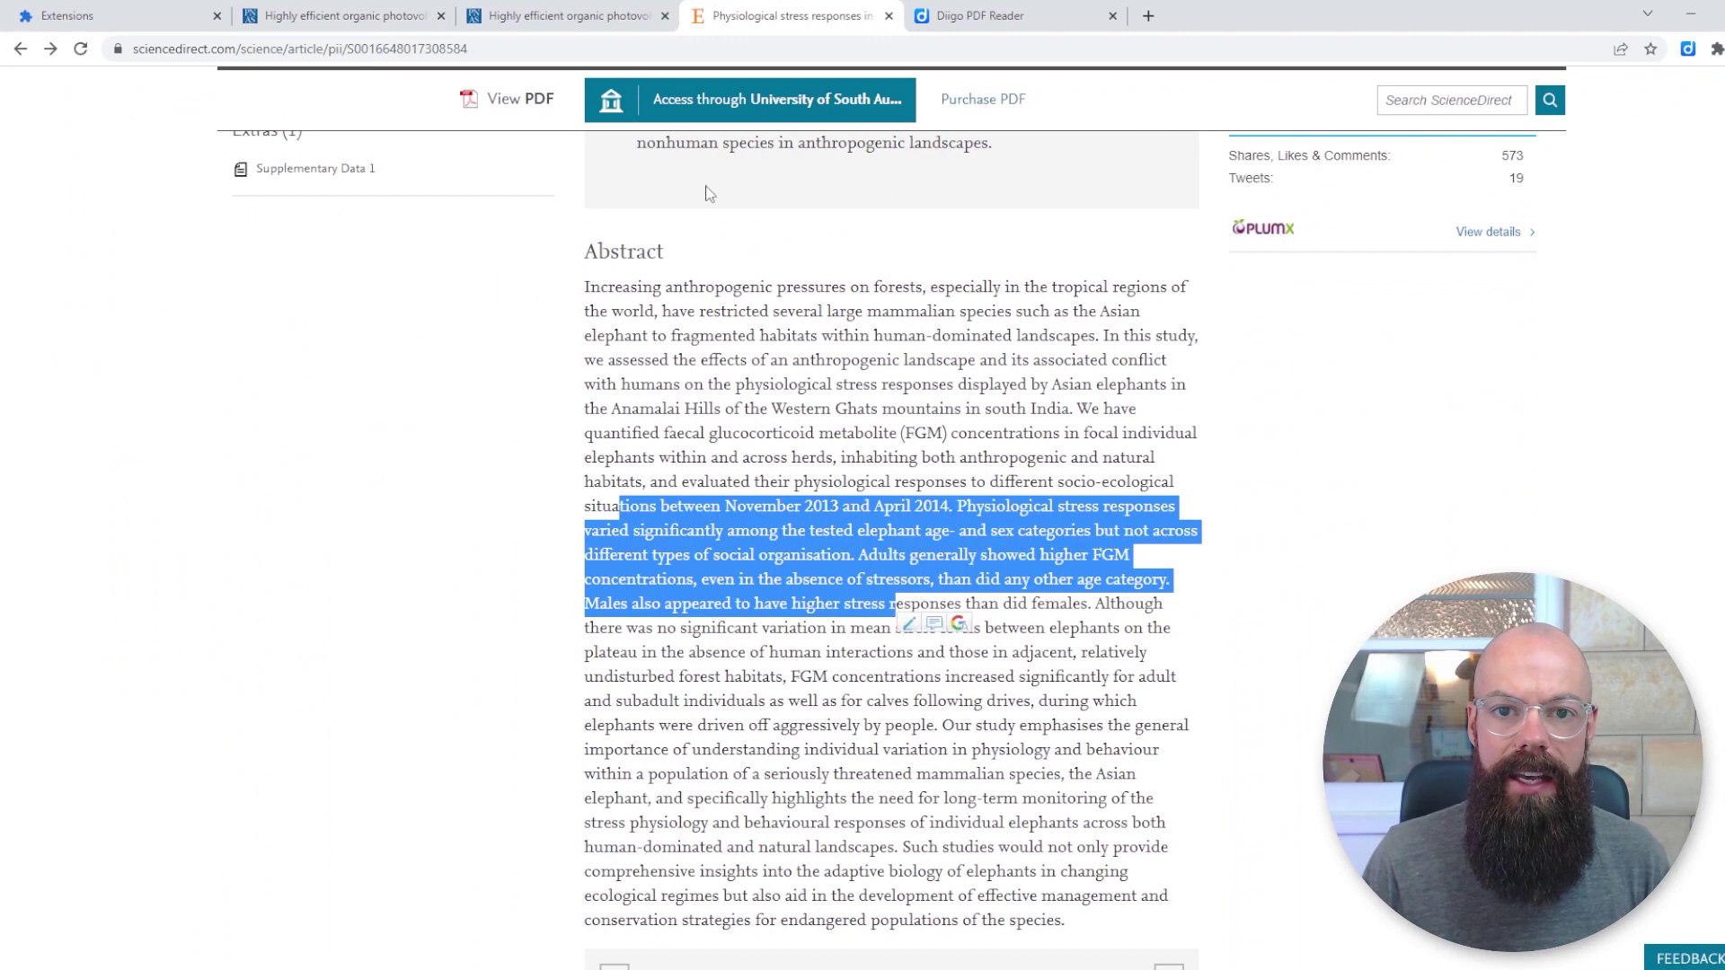
Drag the selected abstract passage into the Diigo 'test' outliner as a new sciencedirect.com bullet
{"action": "left_click", "coordinate": [1689, 52]}
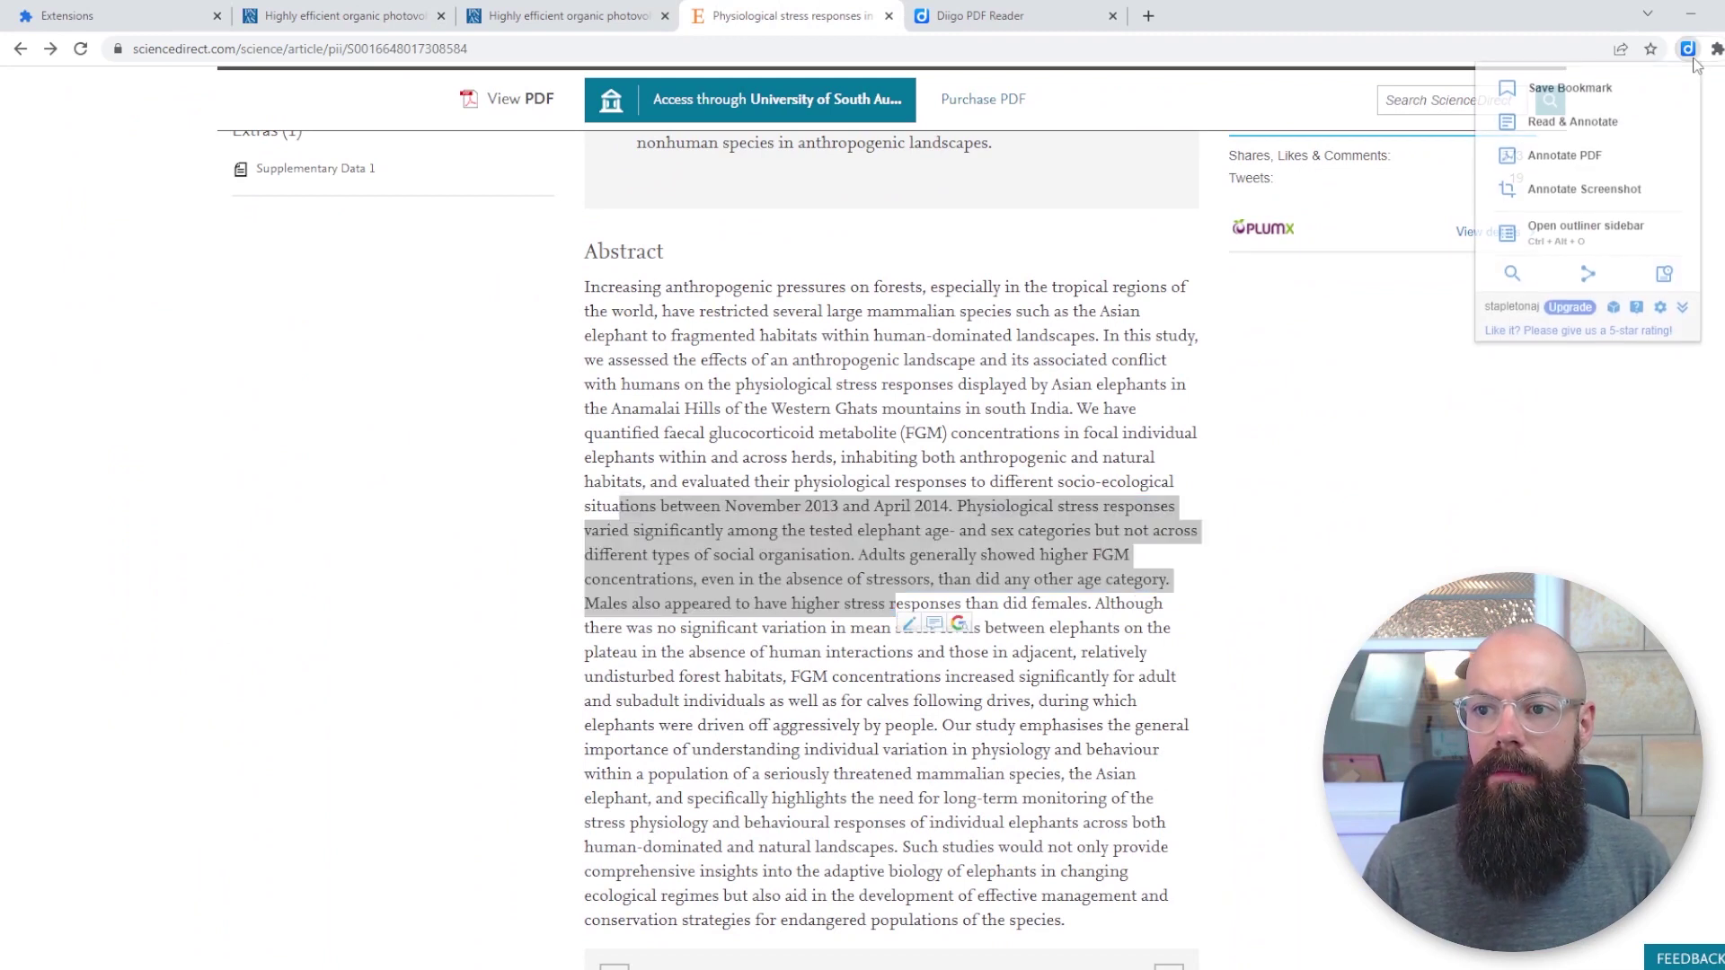
{"action": "left_click", "coordinate": [1585, 225]}
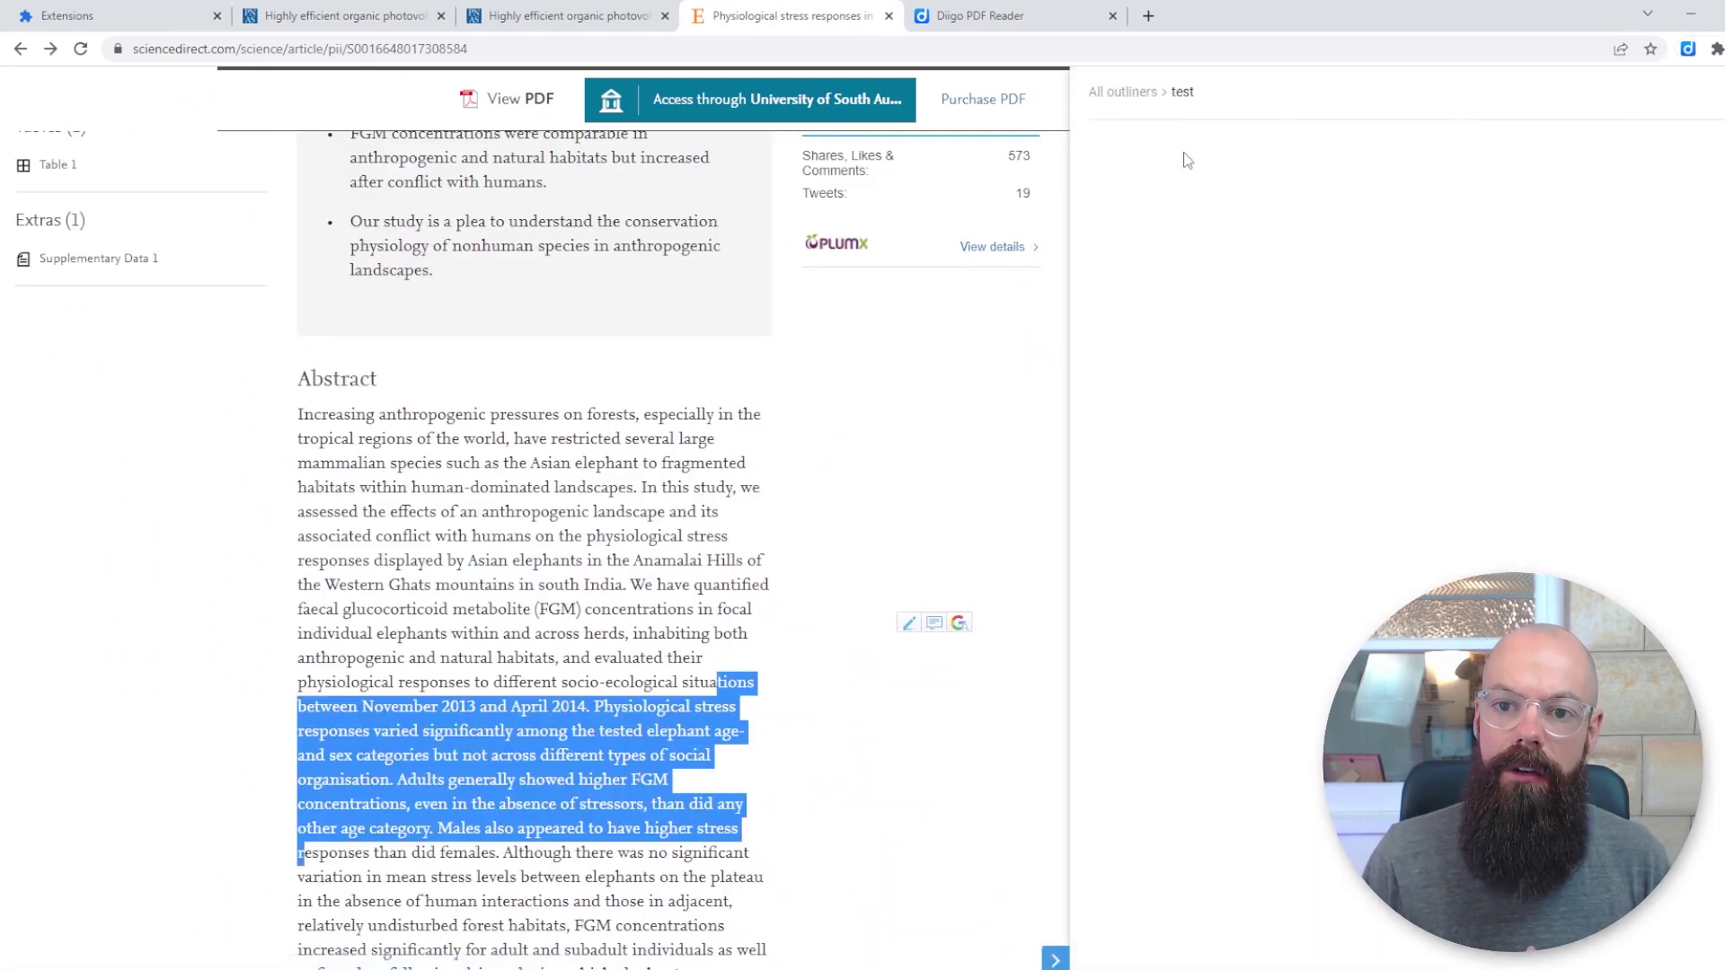
{"action": "left_click_drag", "start_coordinate": [508, 755], "coordinate": [1266, 270]}
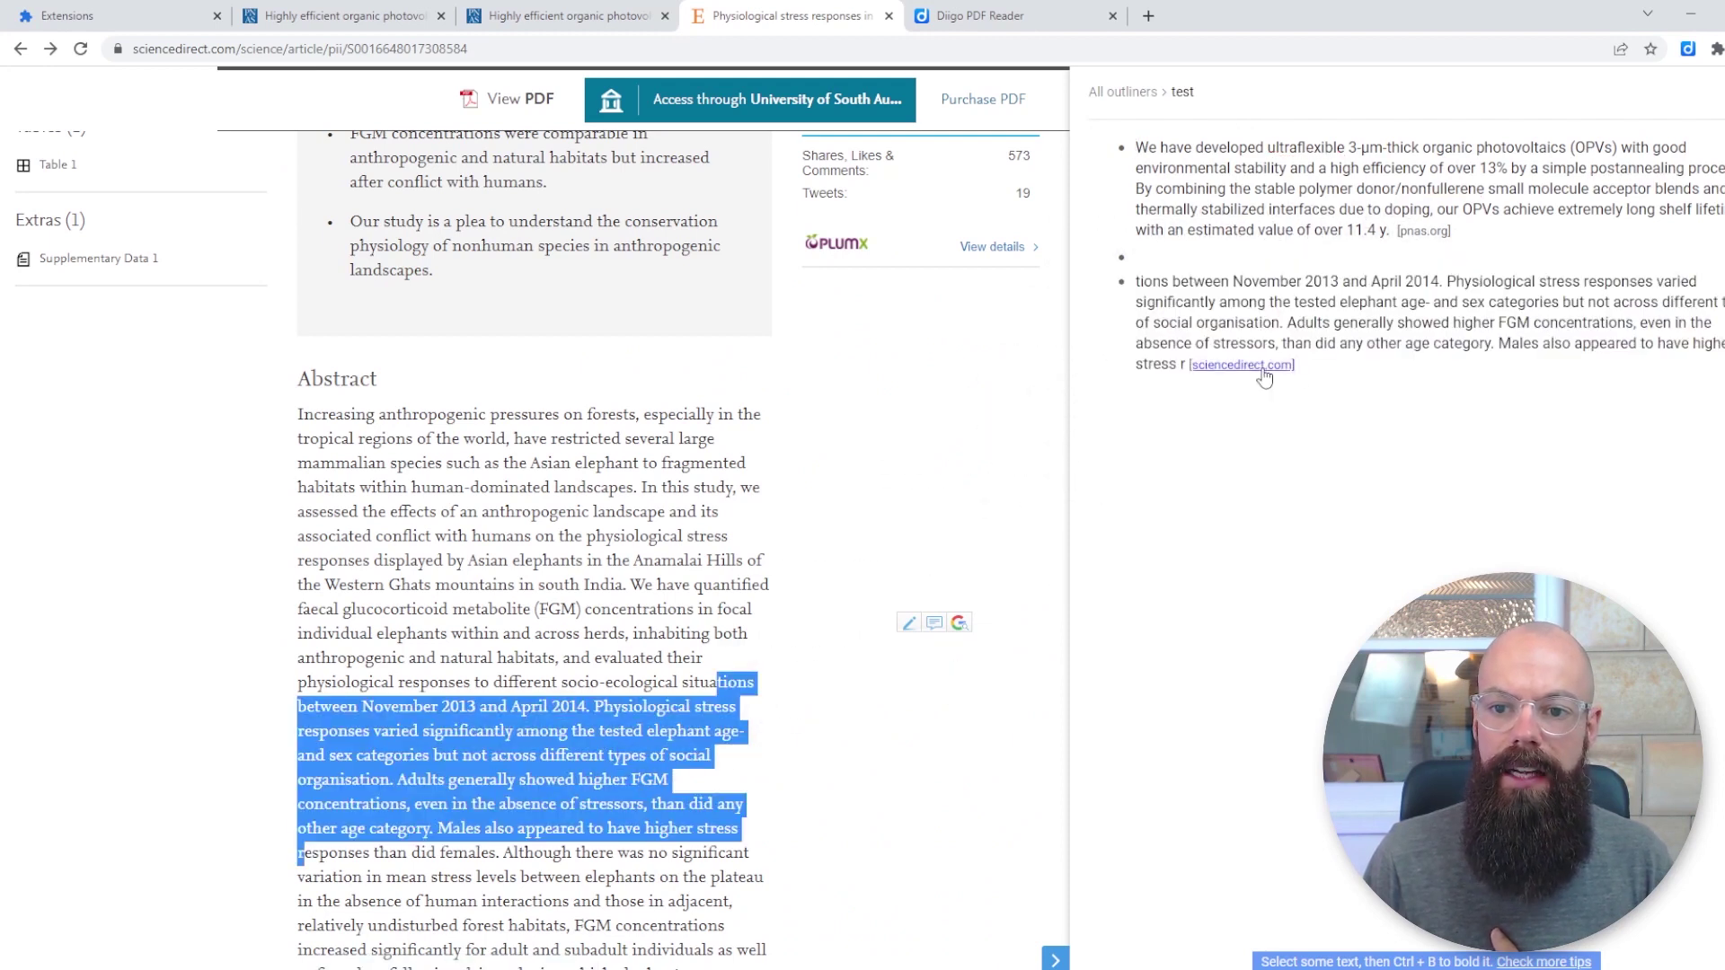
{"action": "left_click", "coordinate": [1137, 280]}
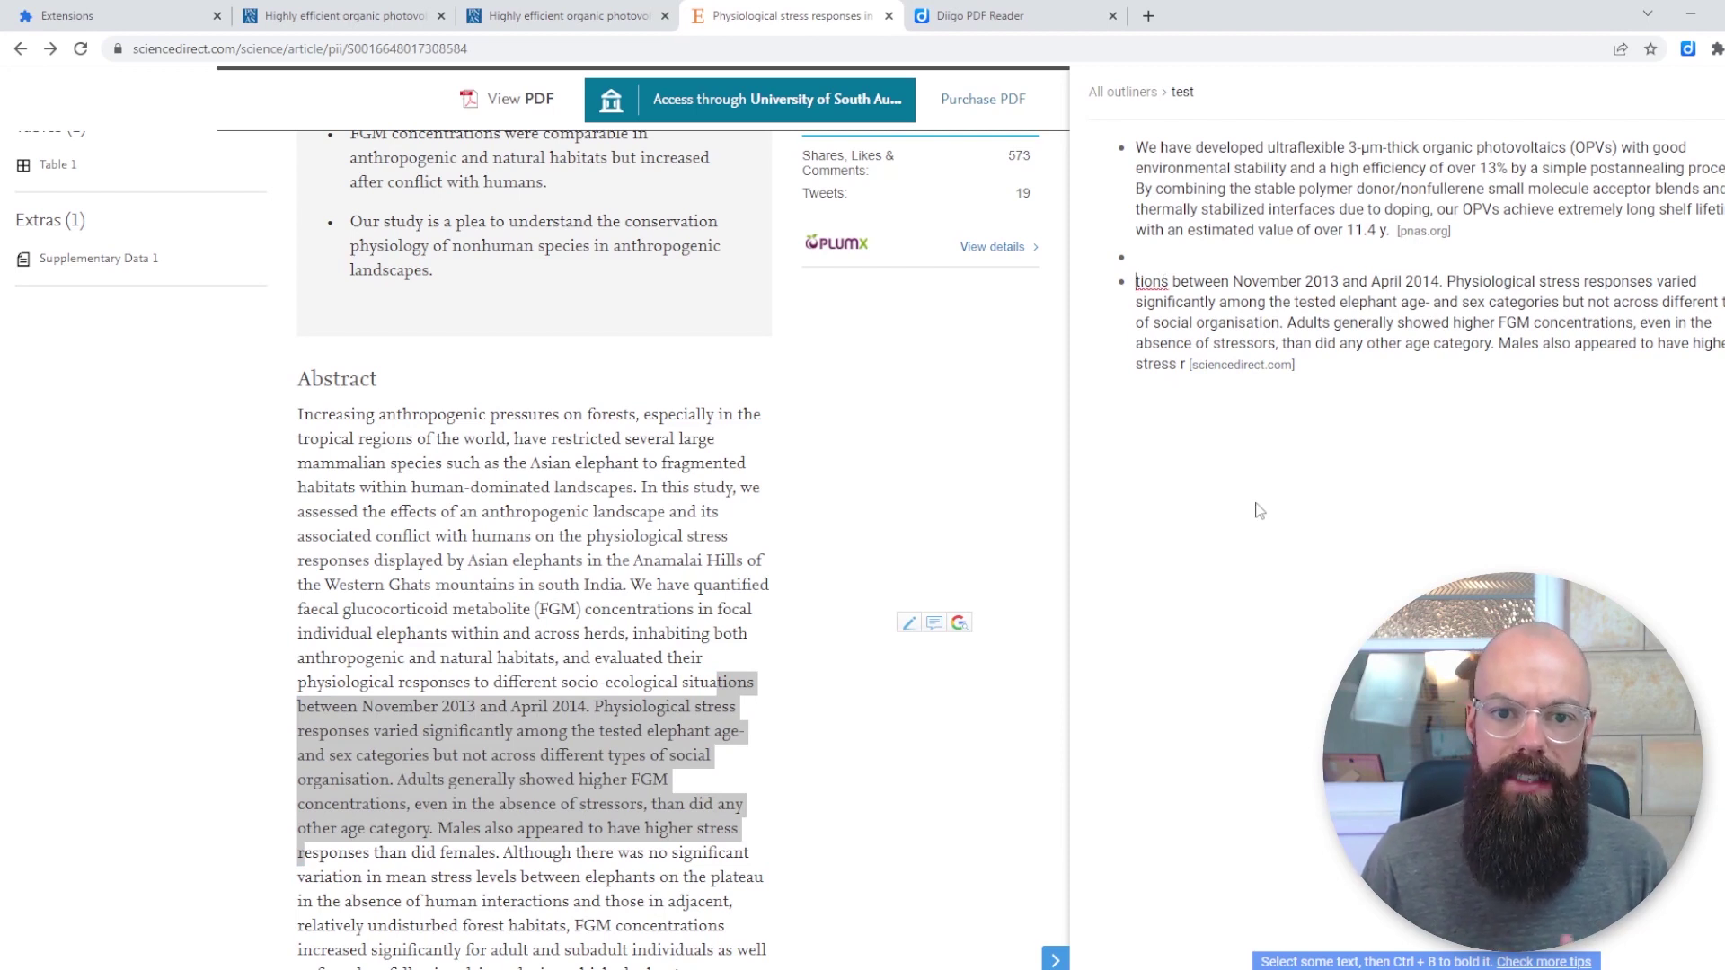
Attach the private Diigo comment 'Put this in introduction' to a selected elephant abstract passage
{"action": "left_click_drag", "start_coordinate": [452, 535], "coordinate": [550, 682]}
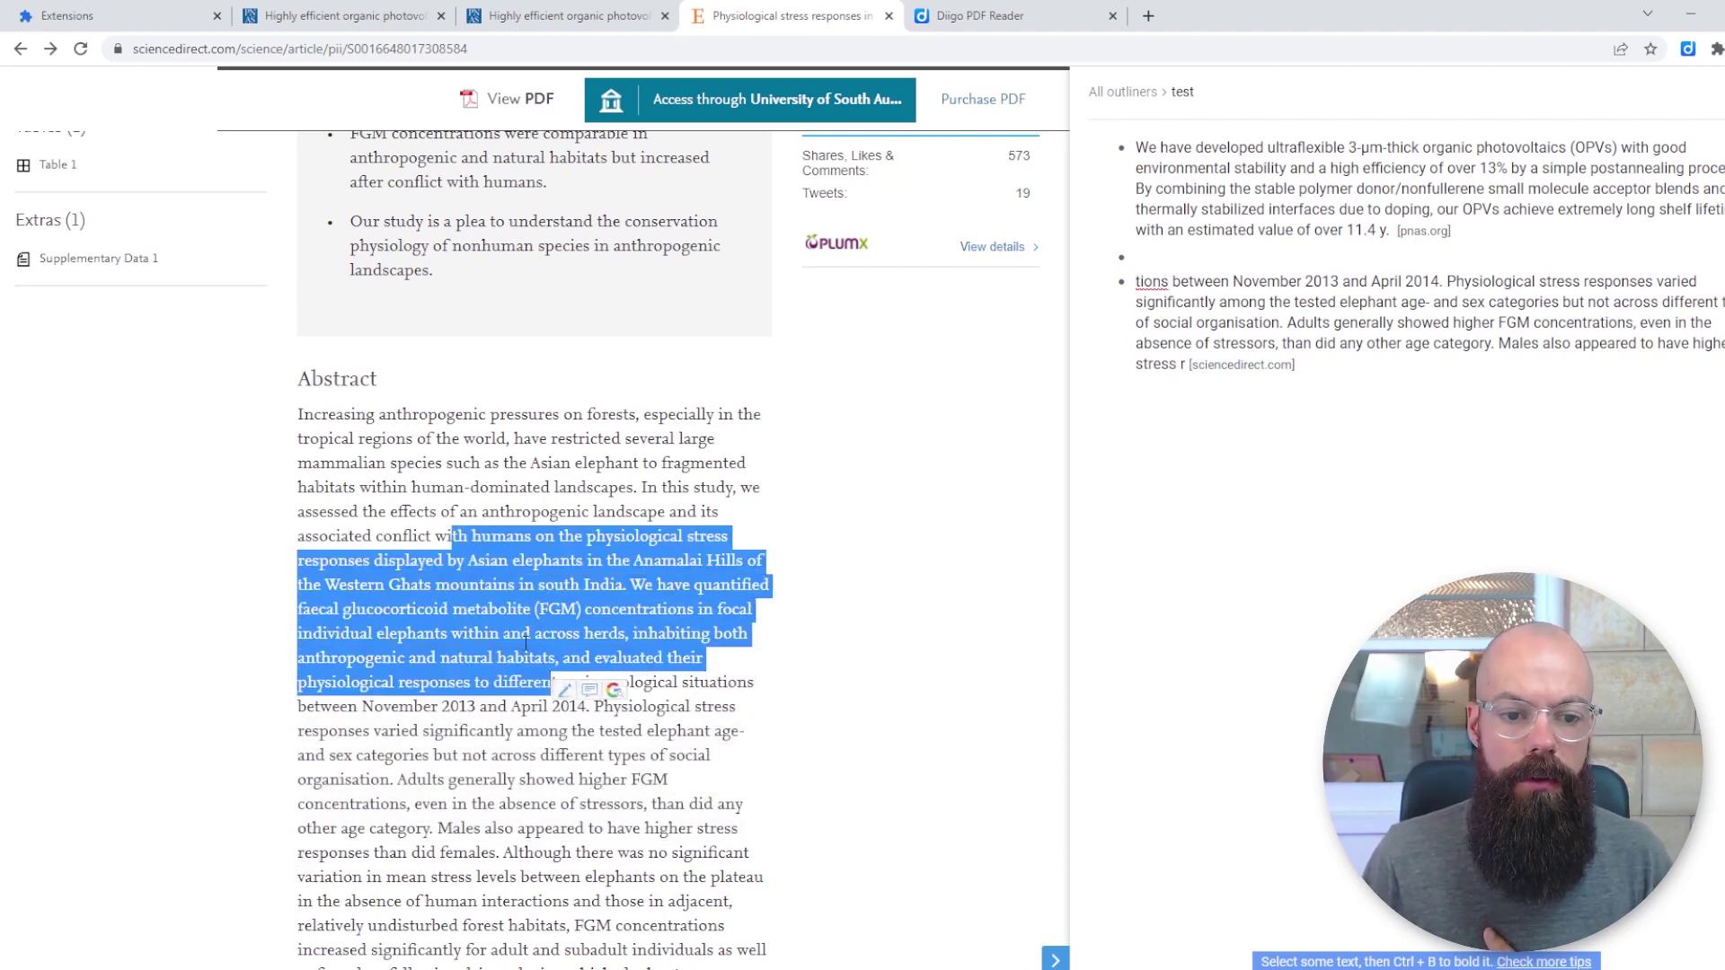
{"action": "left_click", "coordinate": [590, 690]}
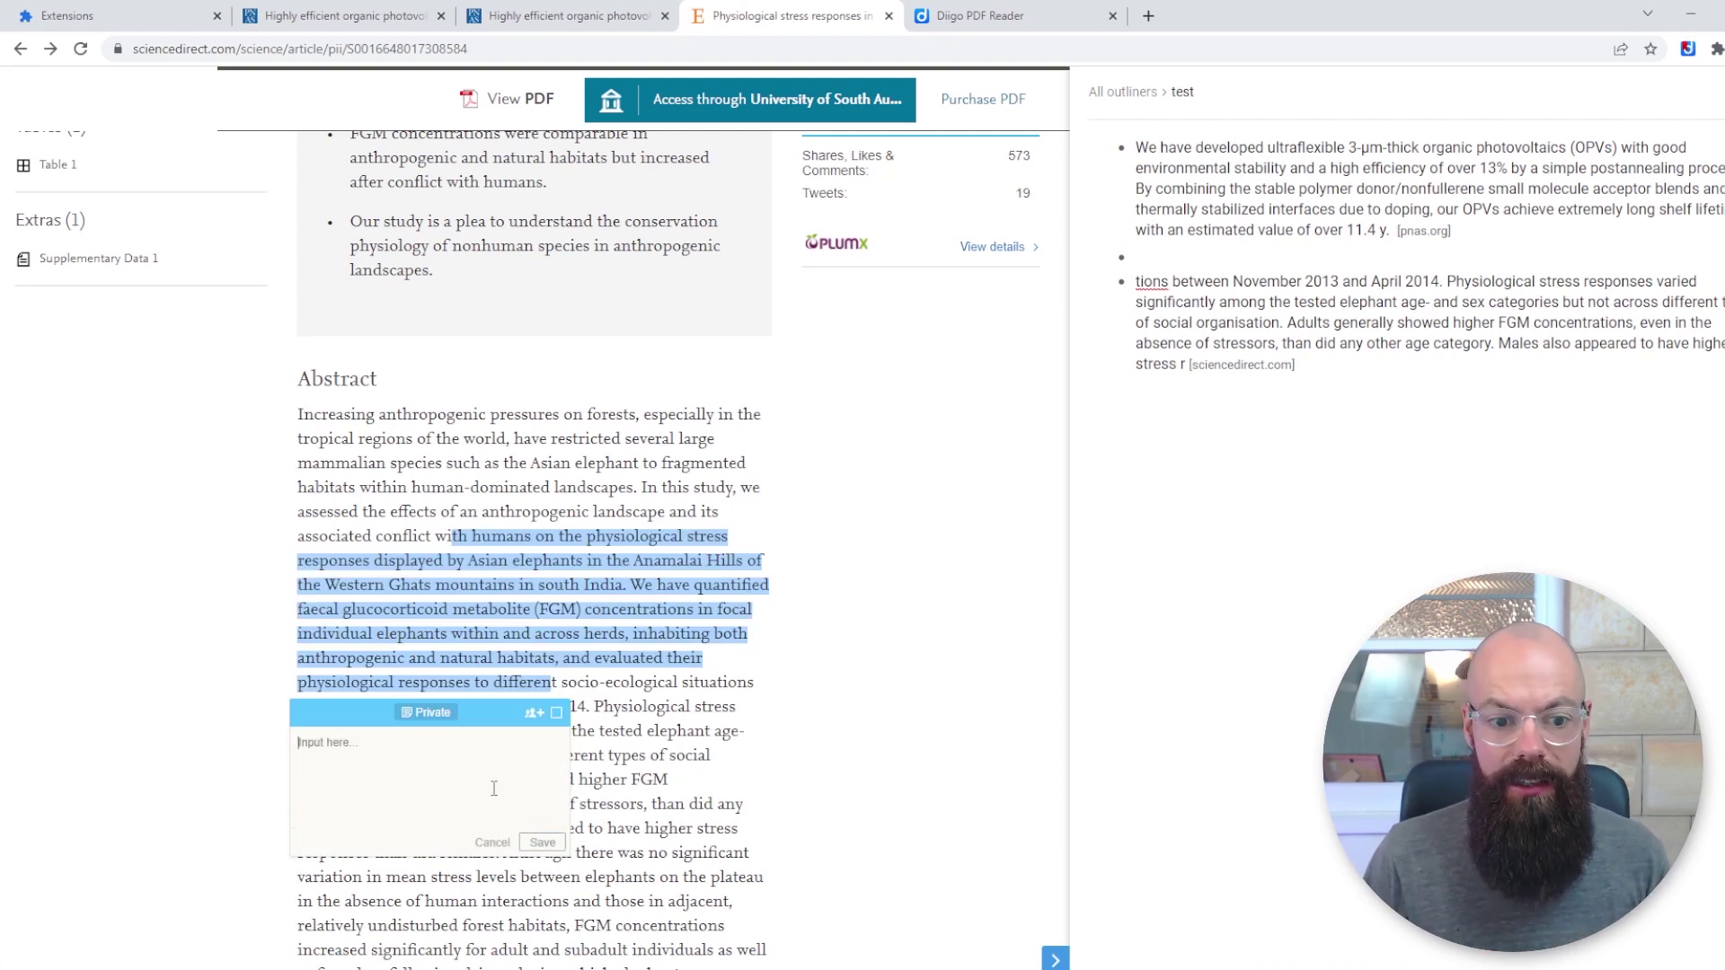
{"action": "type", "text": "P"}
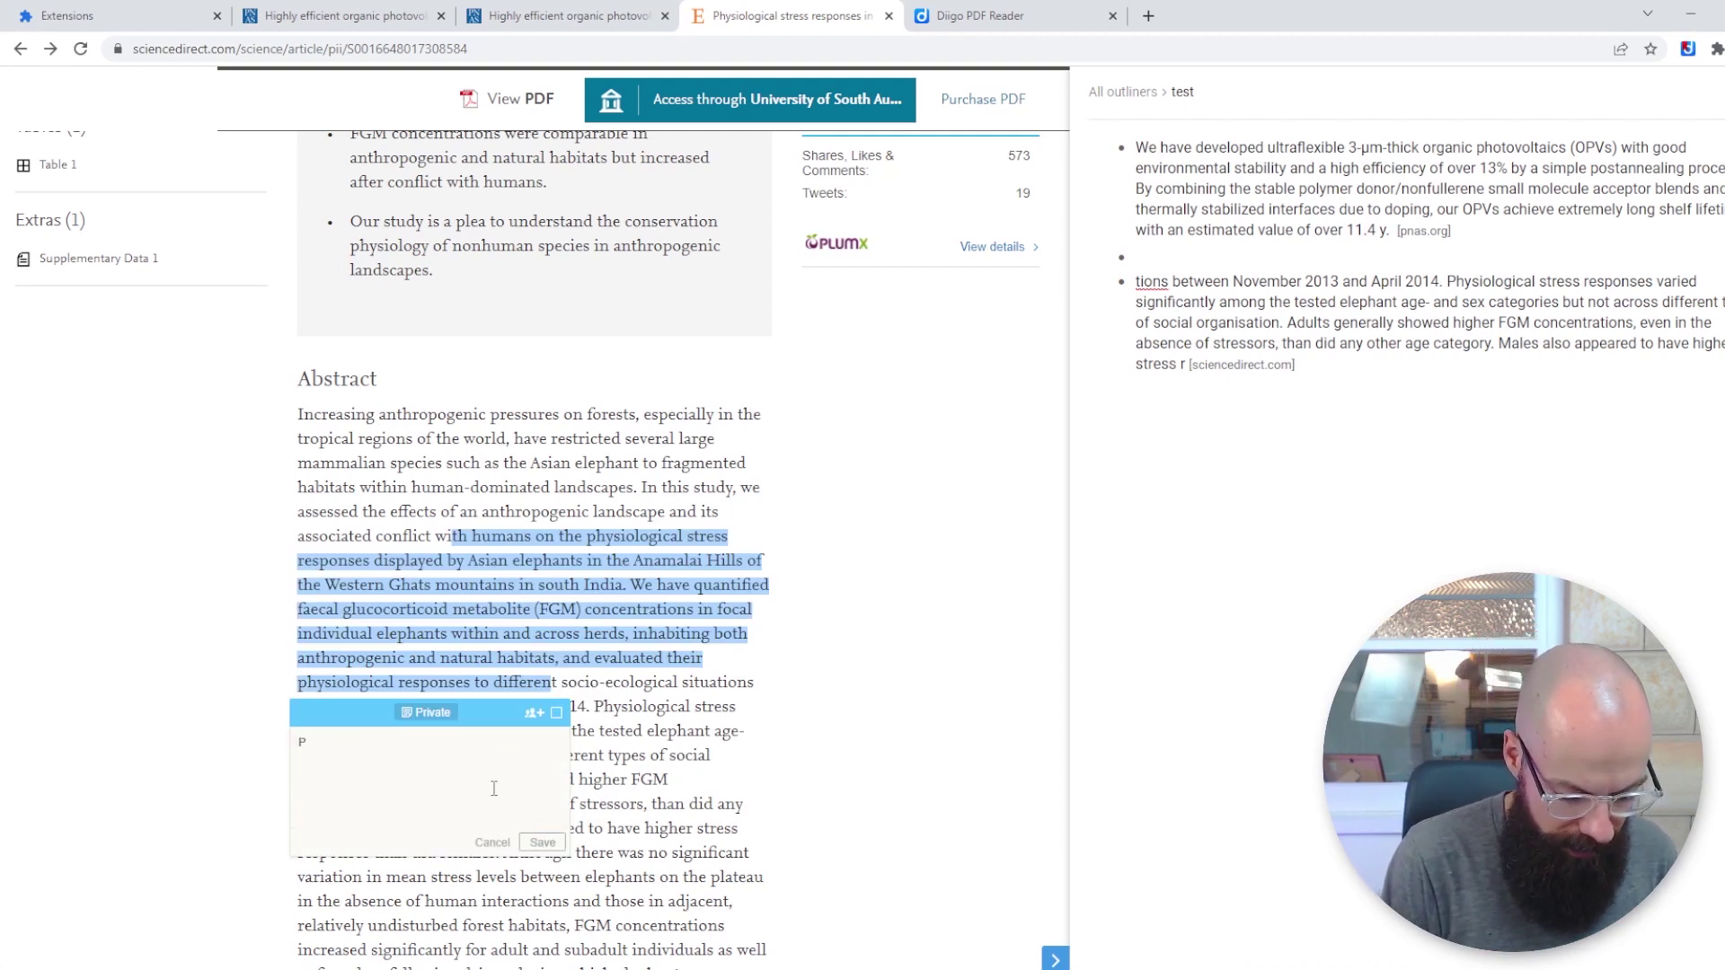
{"action": "type", "text": "ut this in "}
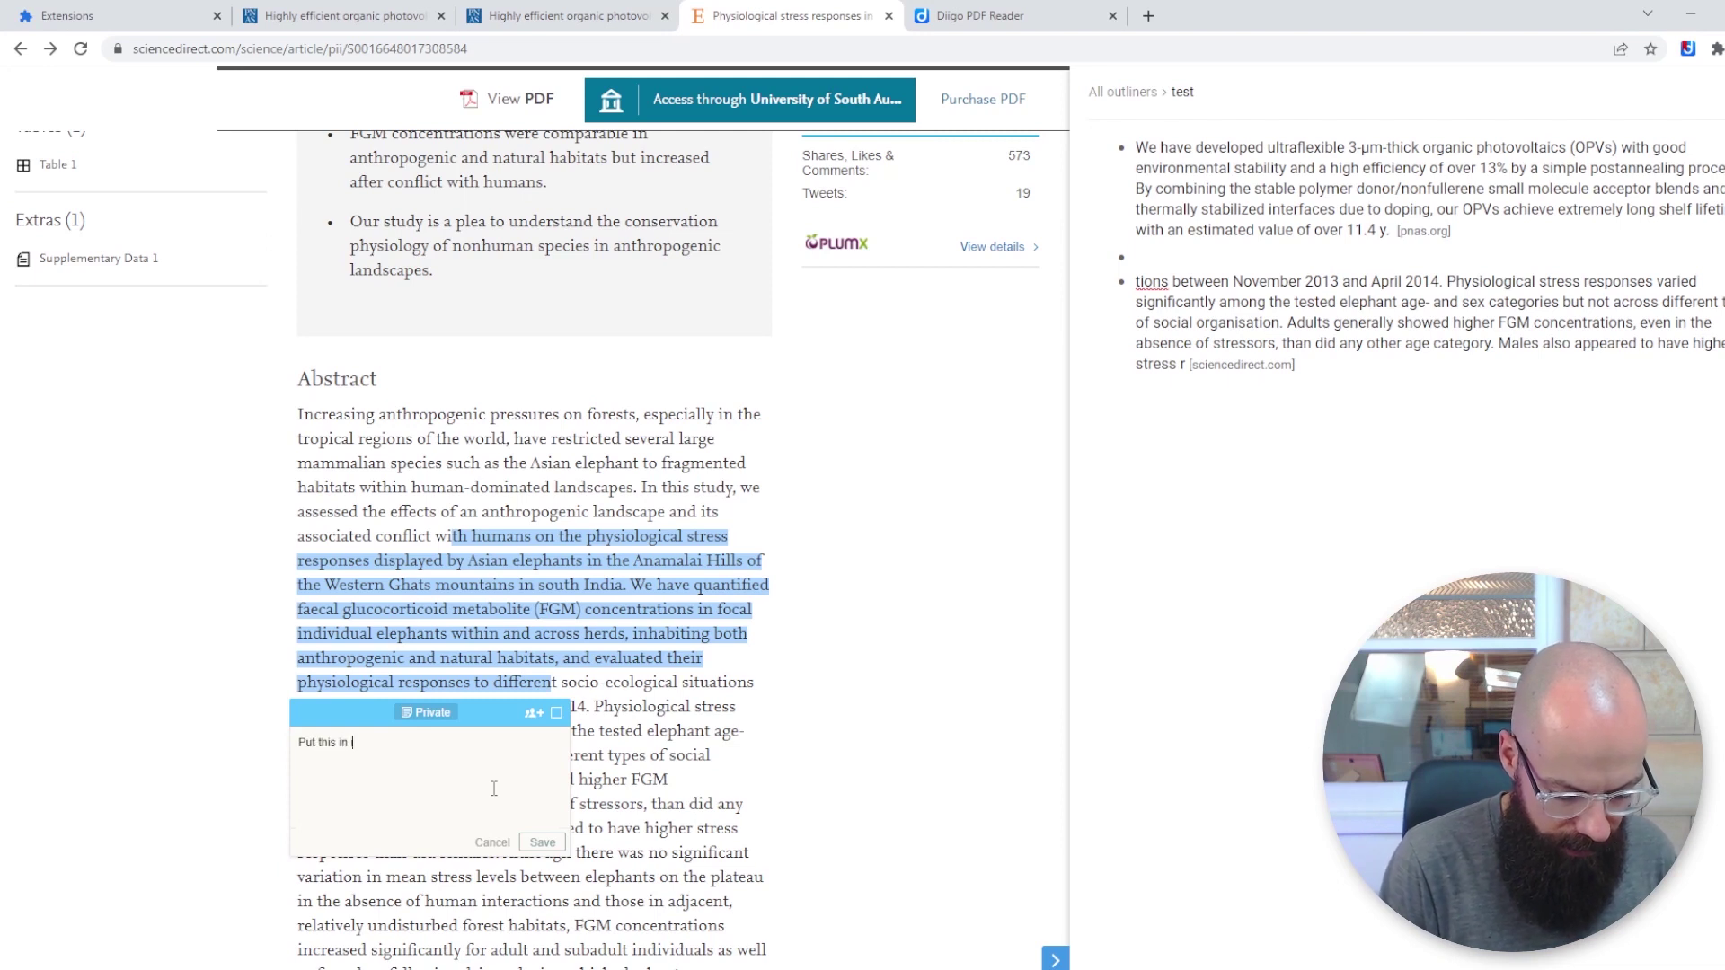
{"action": "type", "text": "introduction"}
{"action": "left_click", "coordinate": [542, 843]}
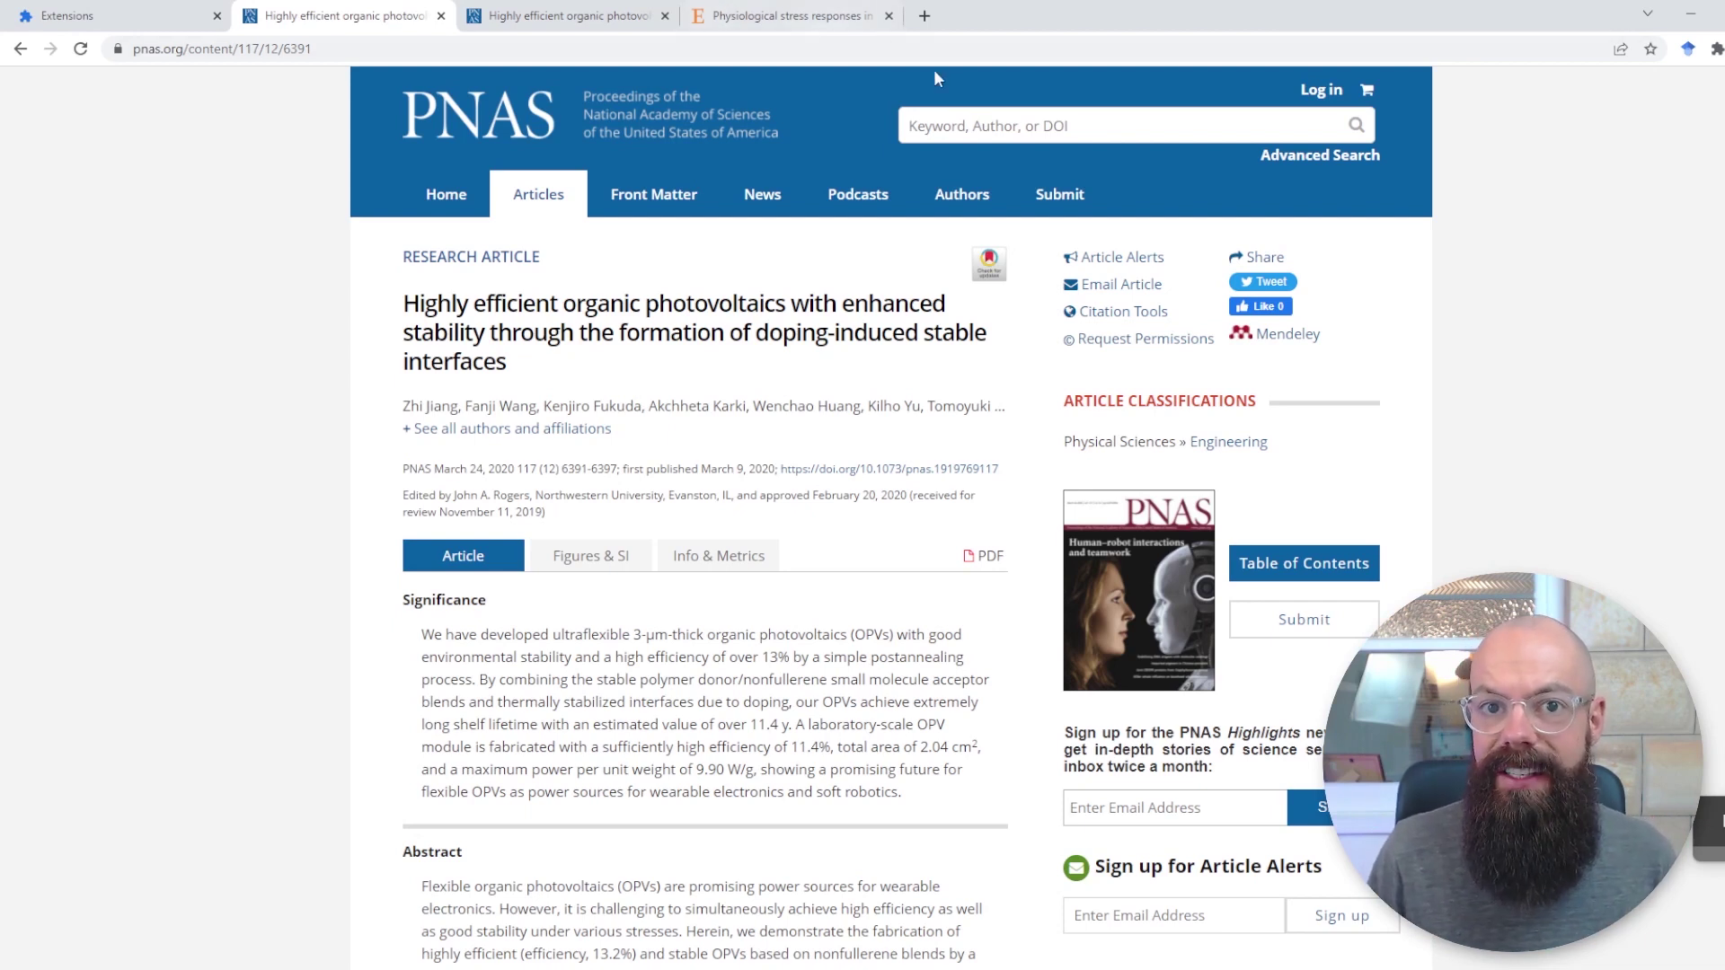
Show the PNAS article's Google Scholar record, open Scholar settings in a new tab, and return
{"action": "left_click", "coordinate": [1687, 48]}
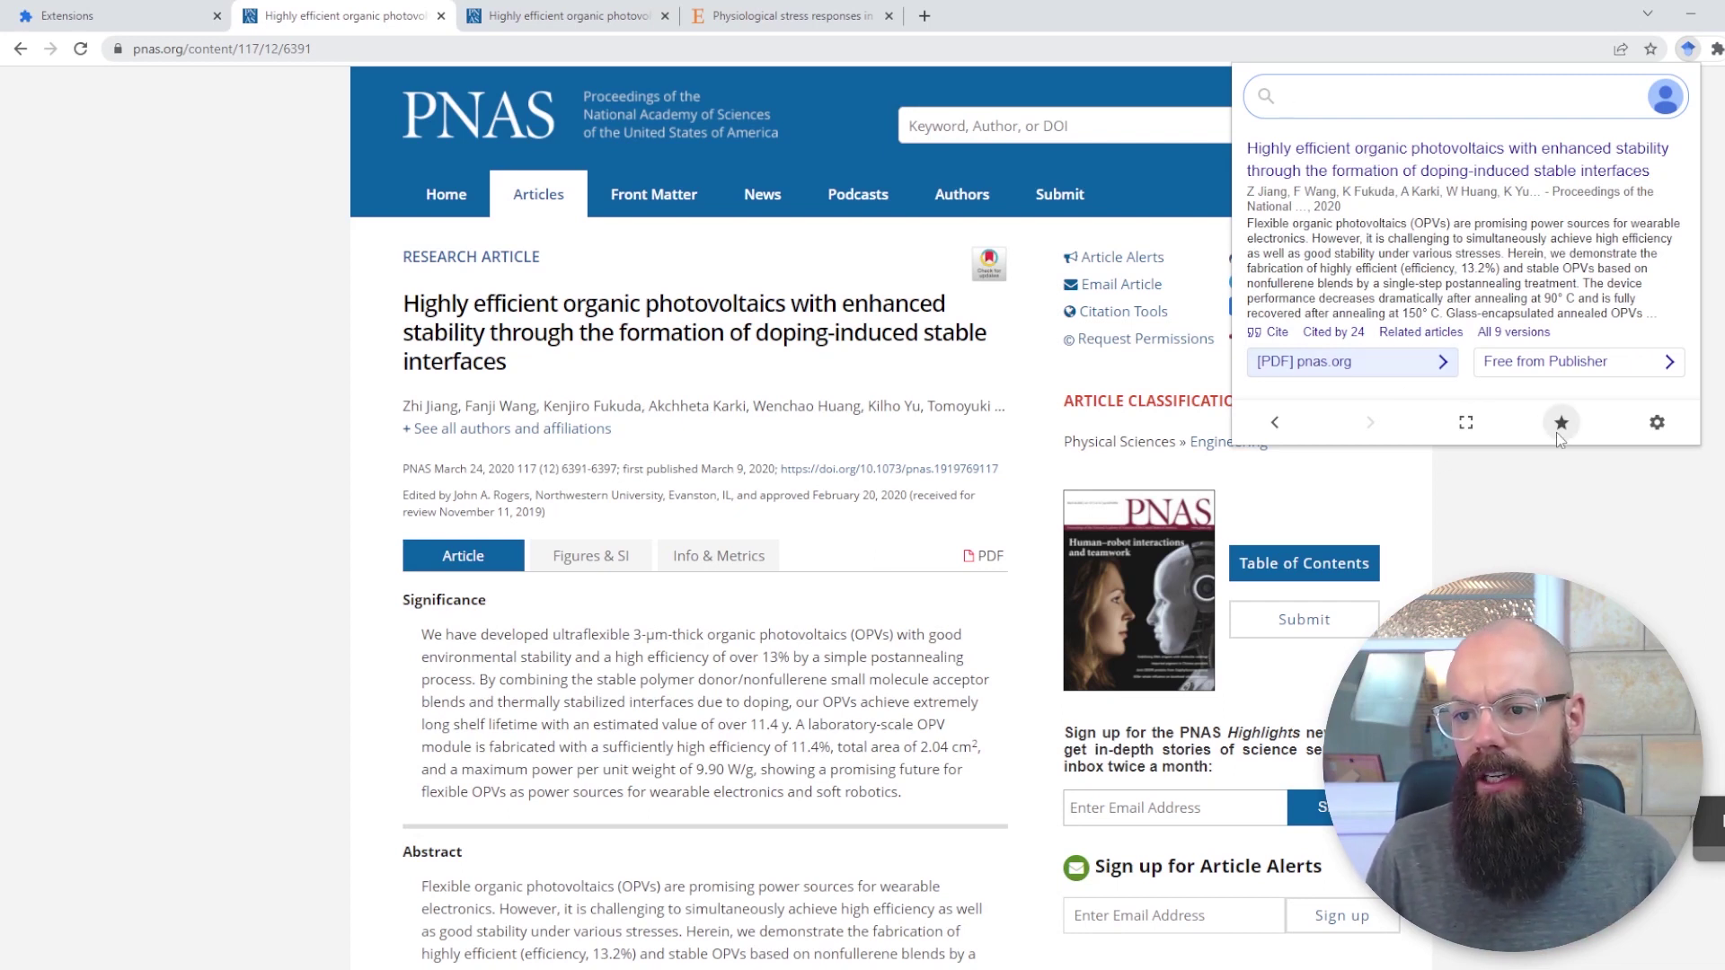
{"action": "left_click", "coordinate": [1657, 424]}
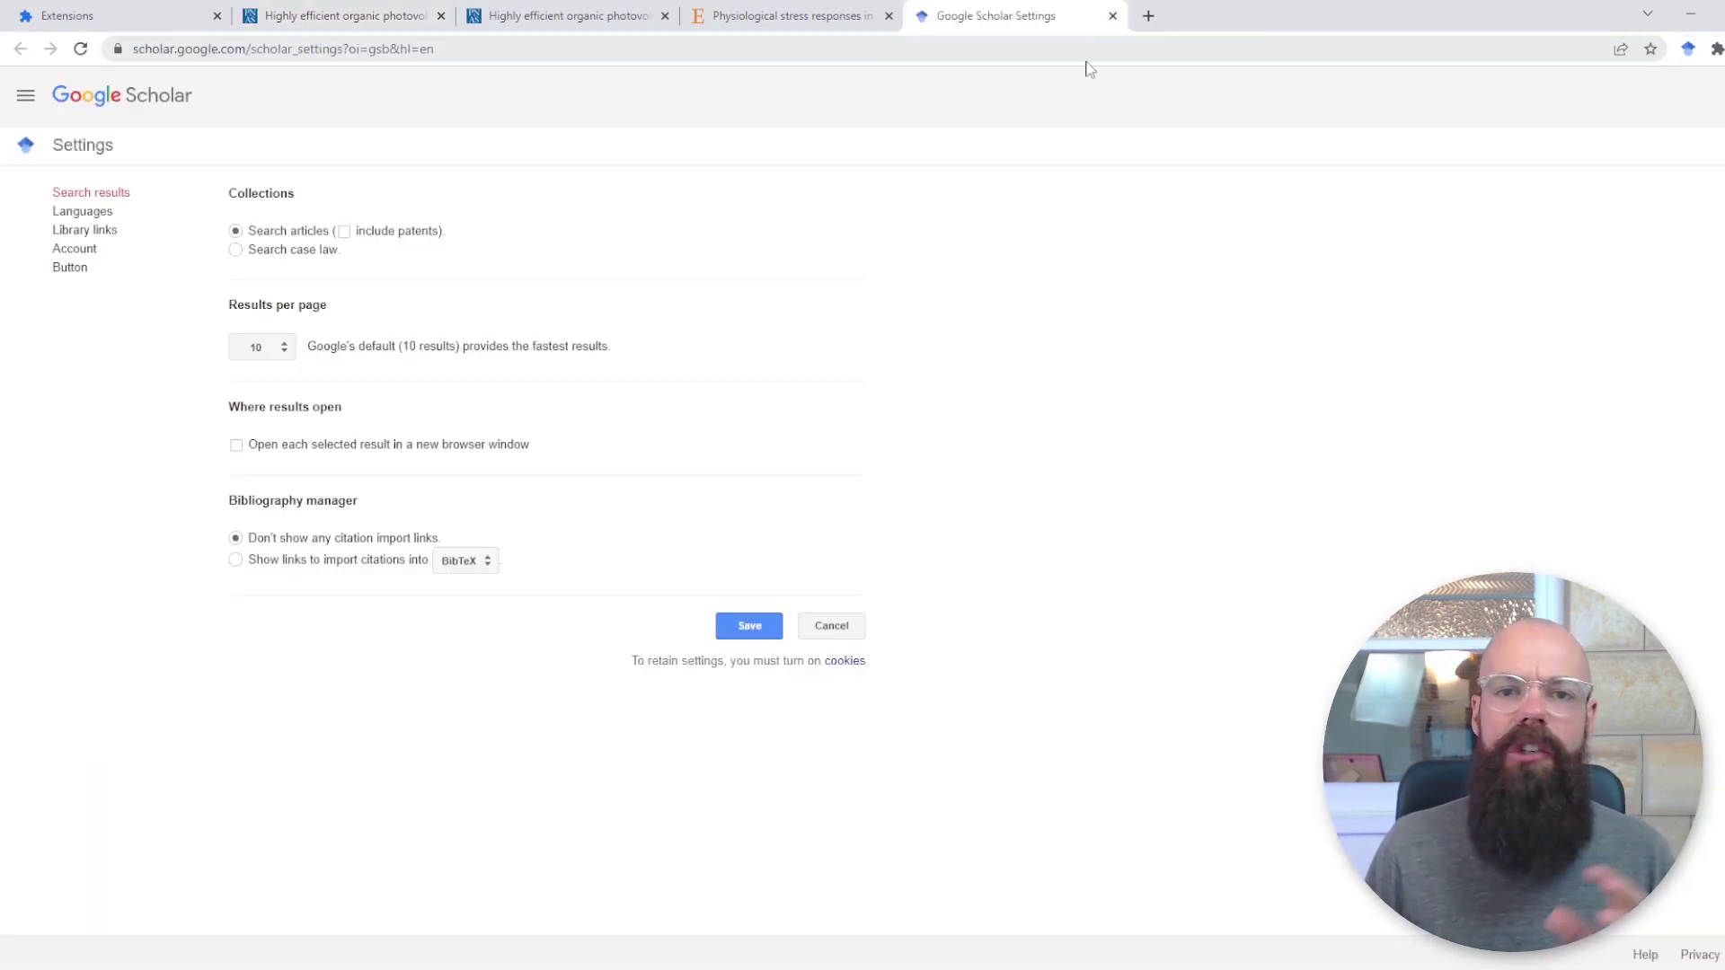
{"action": "left_click", "coordinate": [372, 15]}
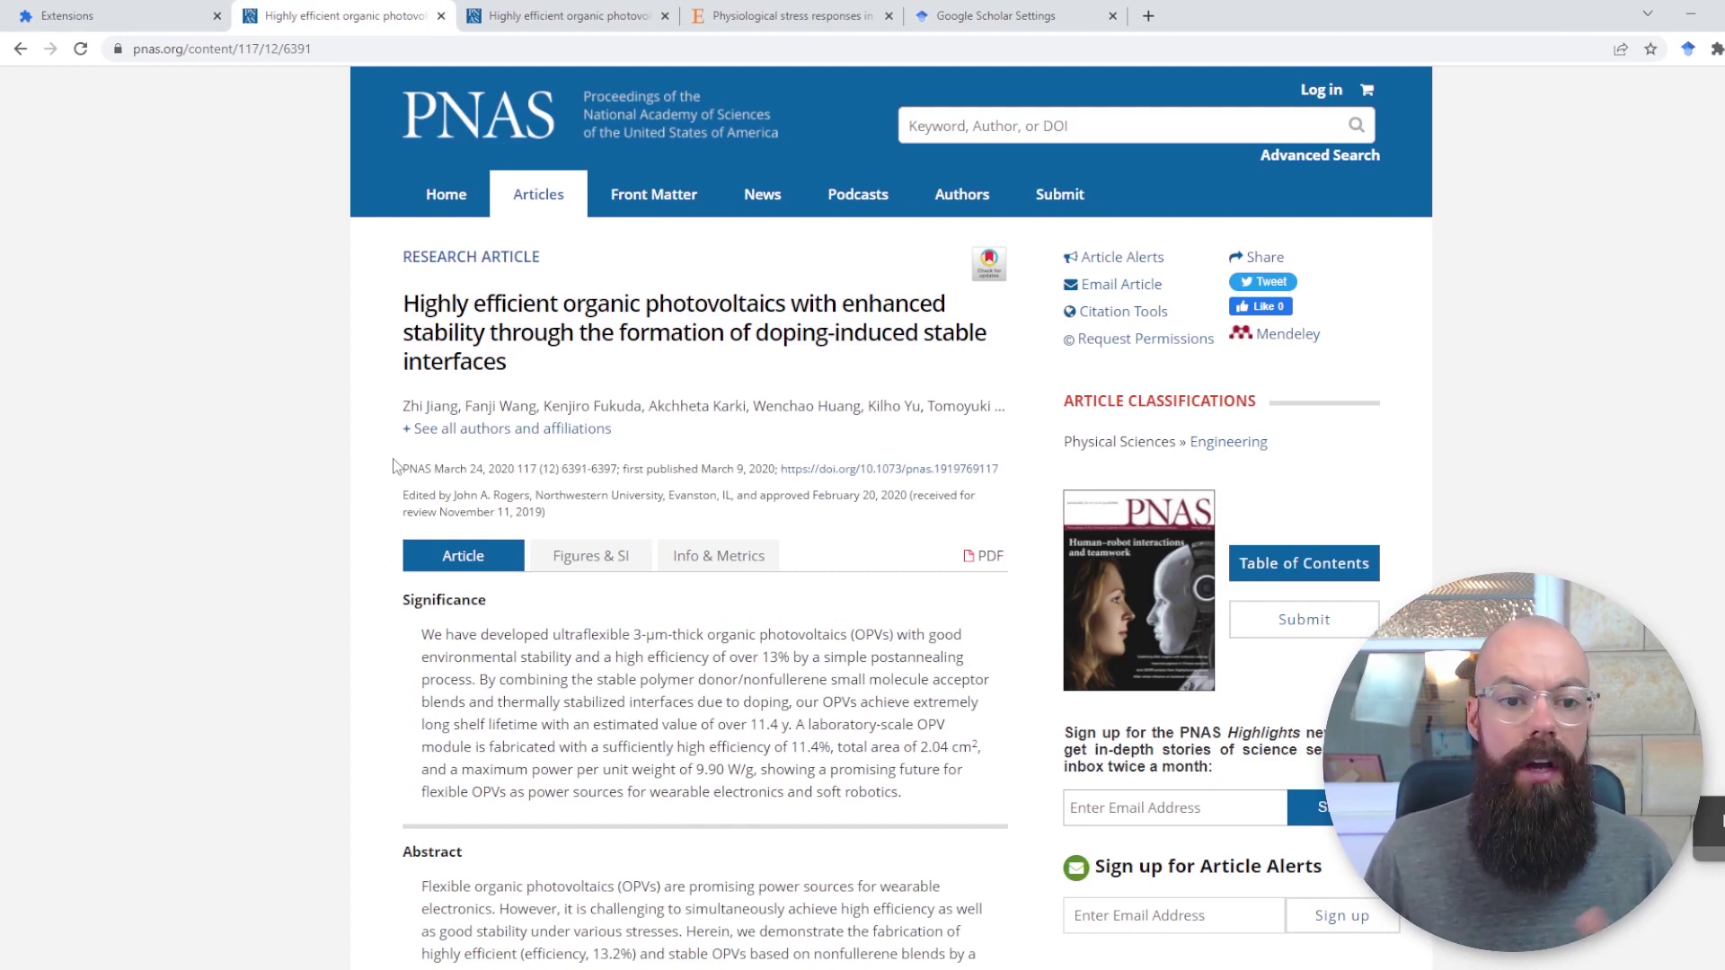
Activate the toolbar extension icon on the PNAS article page to bring up its research panel
{"action": "left_click", "coordinate": [1687, 49]}
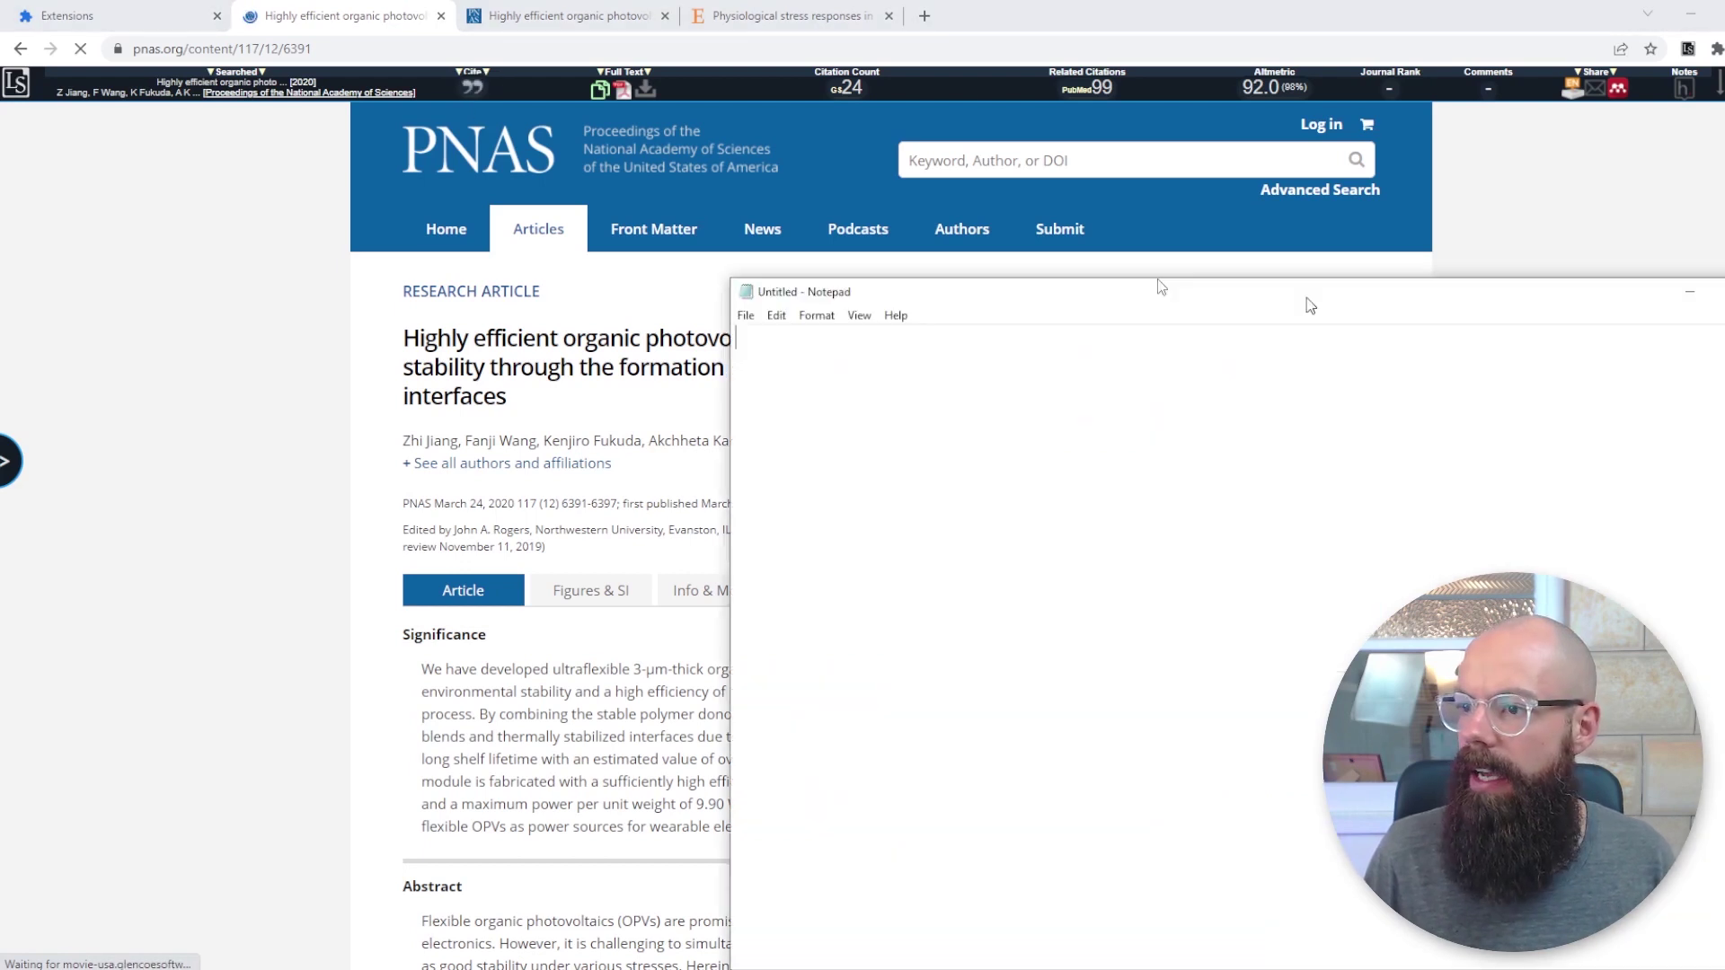
Paste the PNAS citation into Notepad to check it, then close Notepad without saving
{"action": "type", "text": "1. Z. Jiang, et al., Highly efficient organic photovoltaics with enhanced stability through the formation of doping-induced stable interfaces. Proceedings of the National Academy of Sciences 117, 6391–6397 (2020)."}
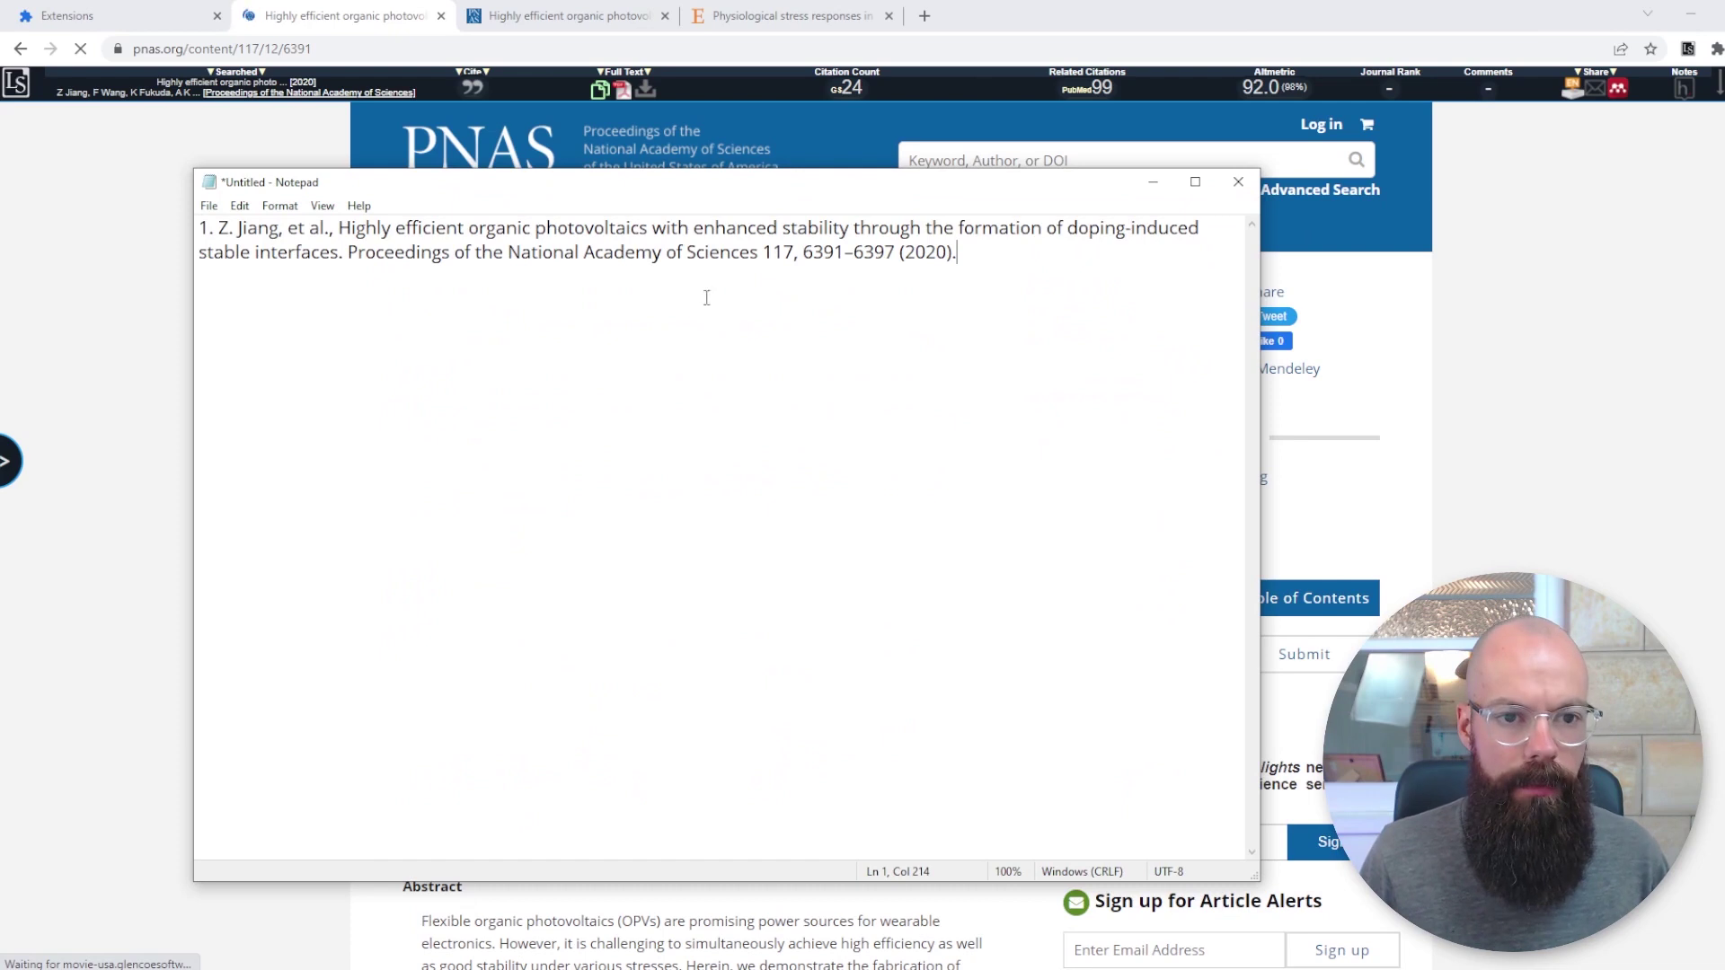
{"action": "left_click_drag", "start_coordinate": [1044, 246], "coordinate": [199, 228]}
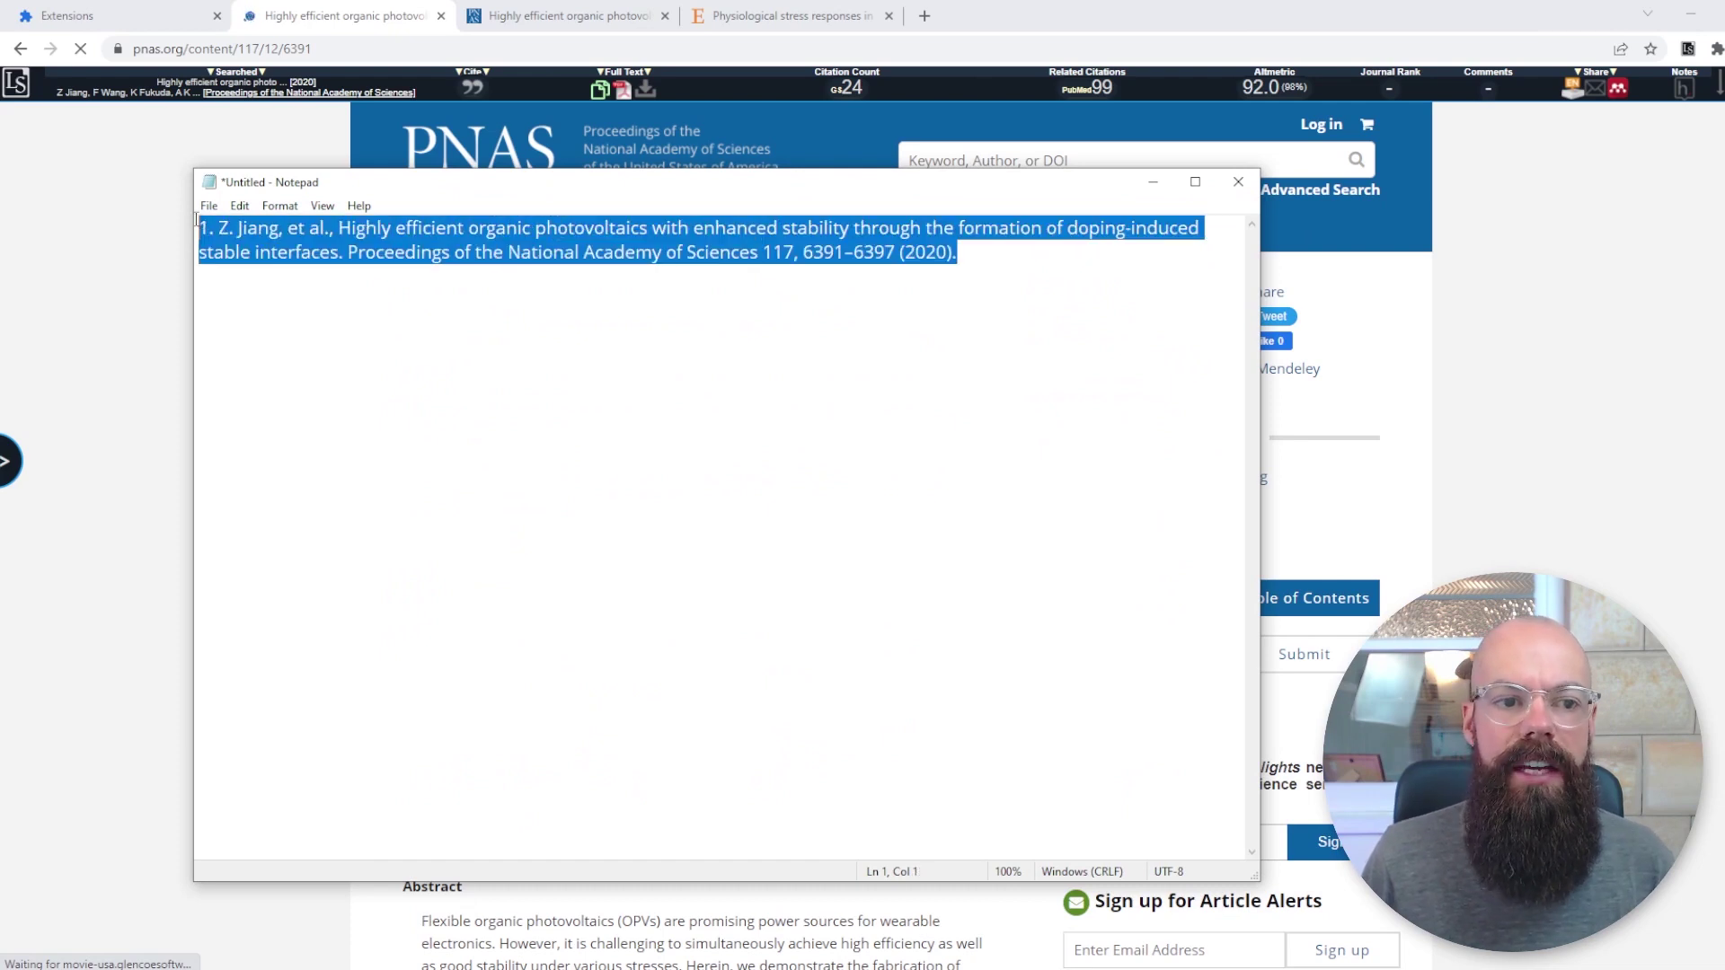
{"action": "left_click", "coordinate": [1238, 182]}
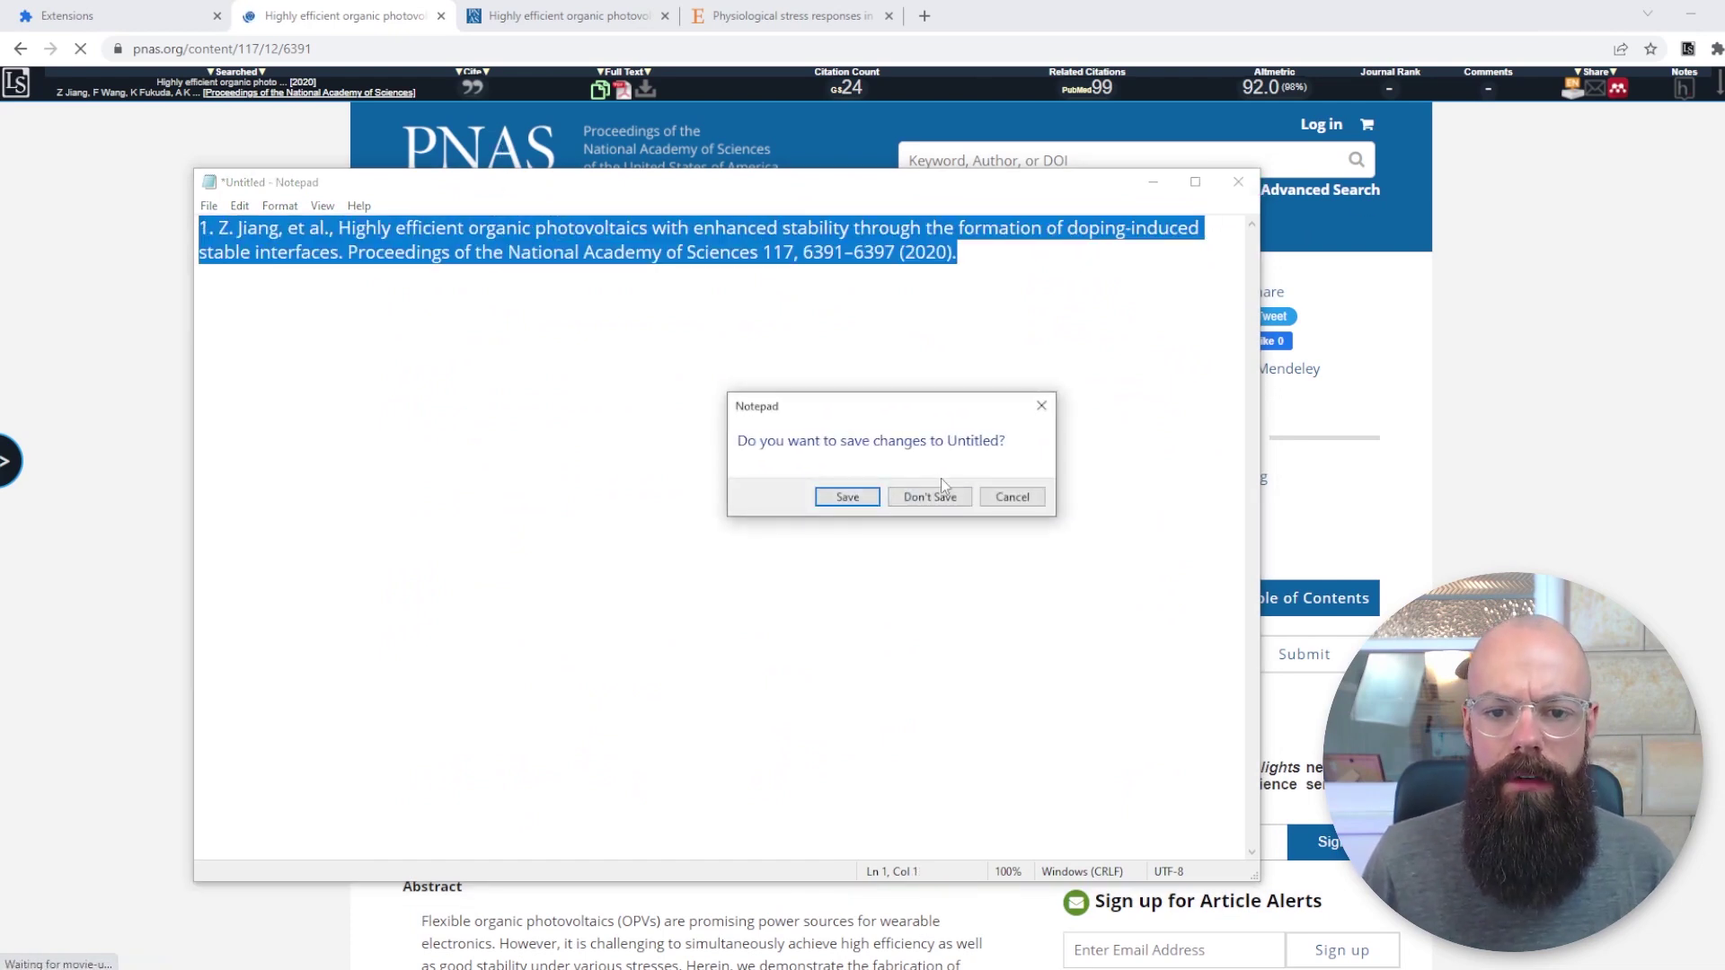
{"action": "left_click", "coordinate": [930, 499]}
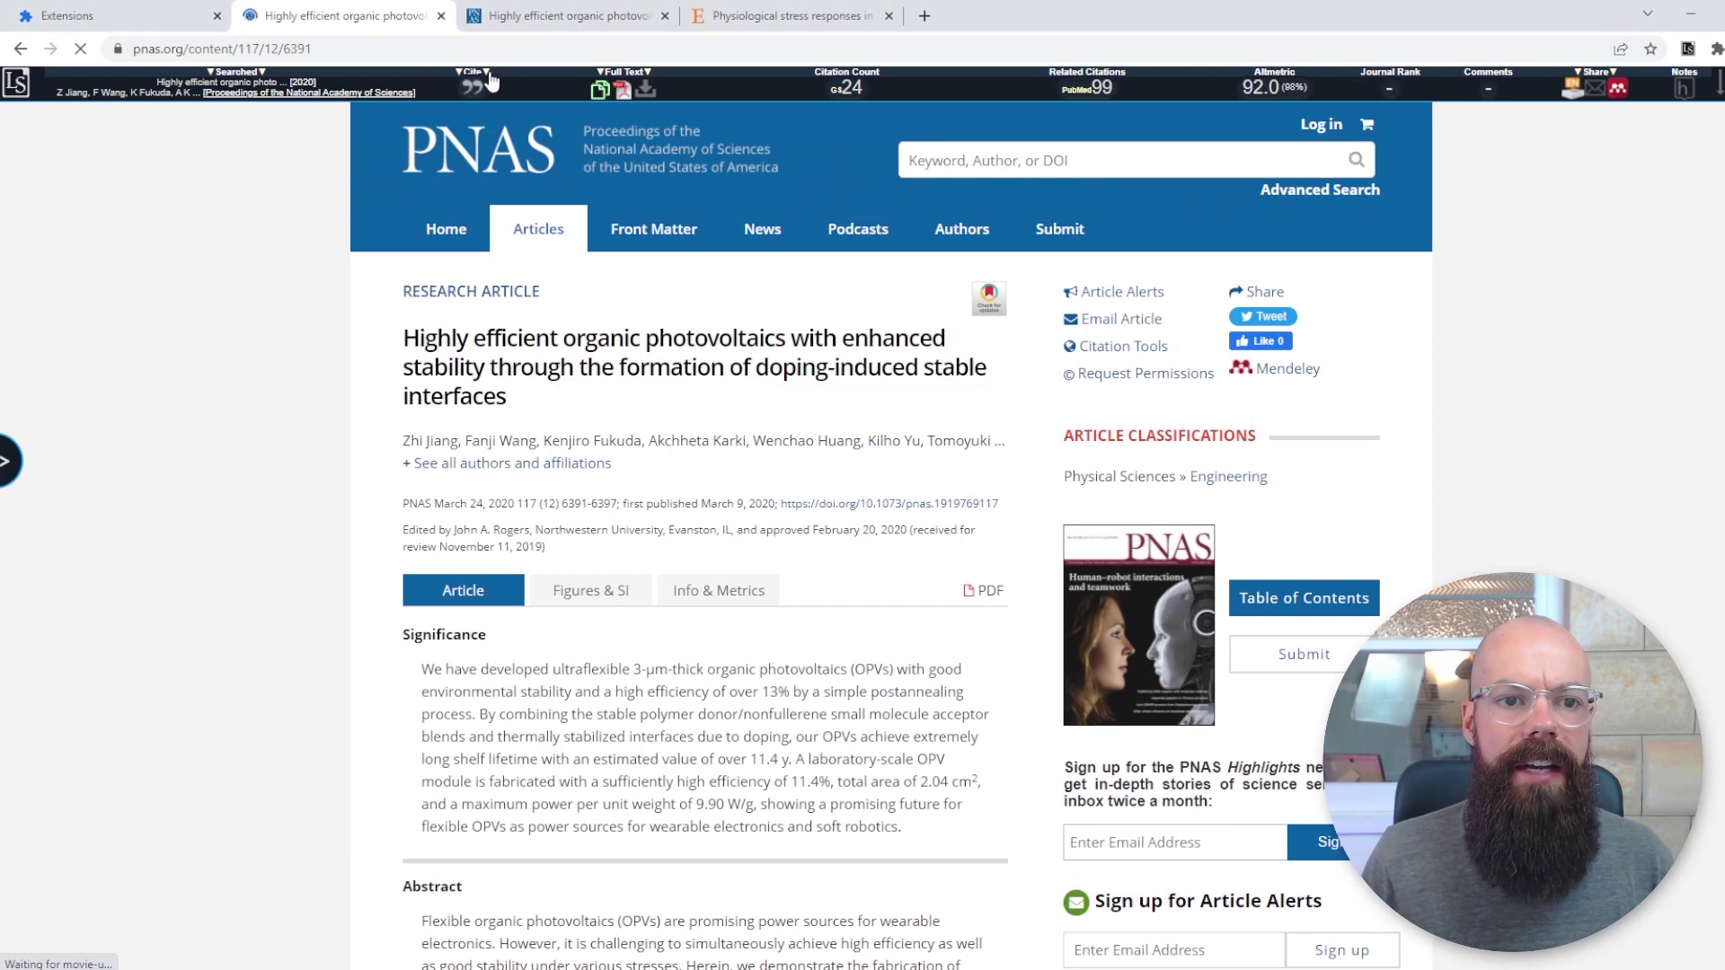
Switch the Cite style from pnas to el-profesional-de-la-informacion and close the Cite panel
{"action": "left_click", "coordinate": [491, 81]}
{"action": "left_click", "coordinate": [540, 114]}
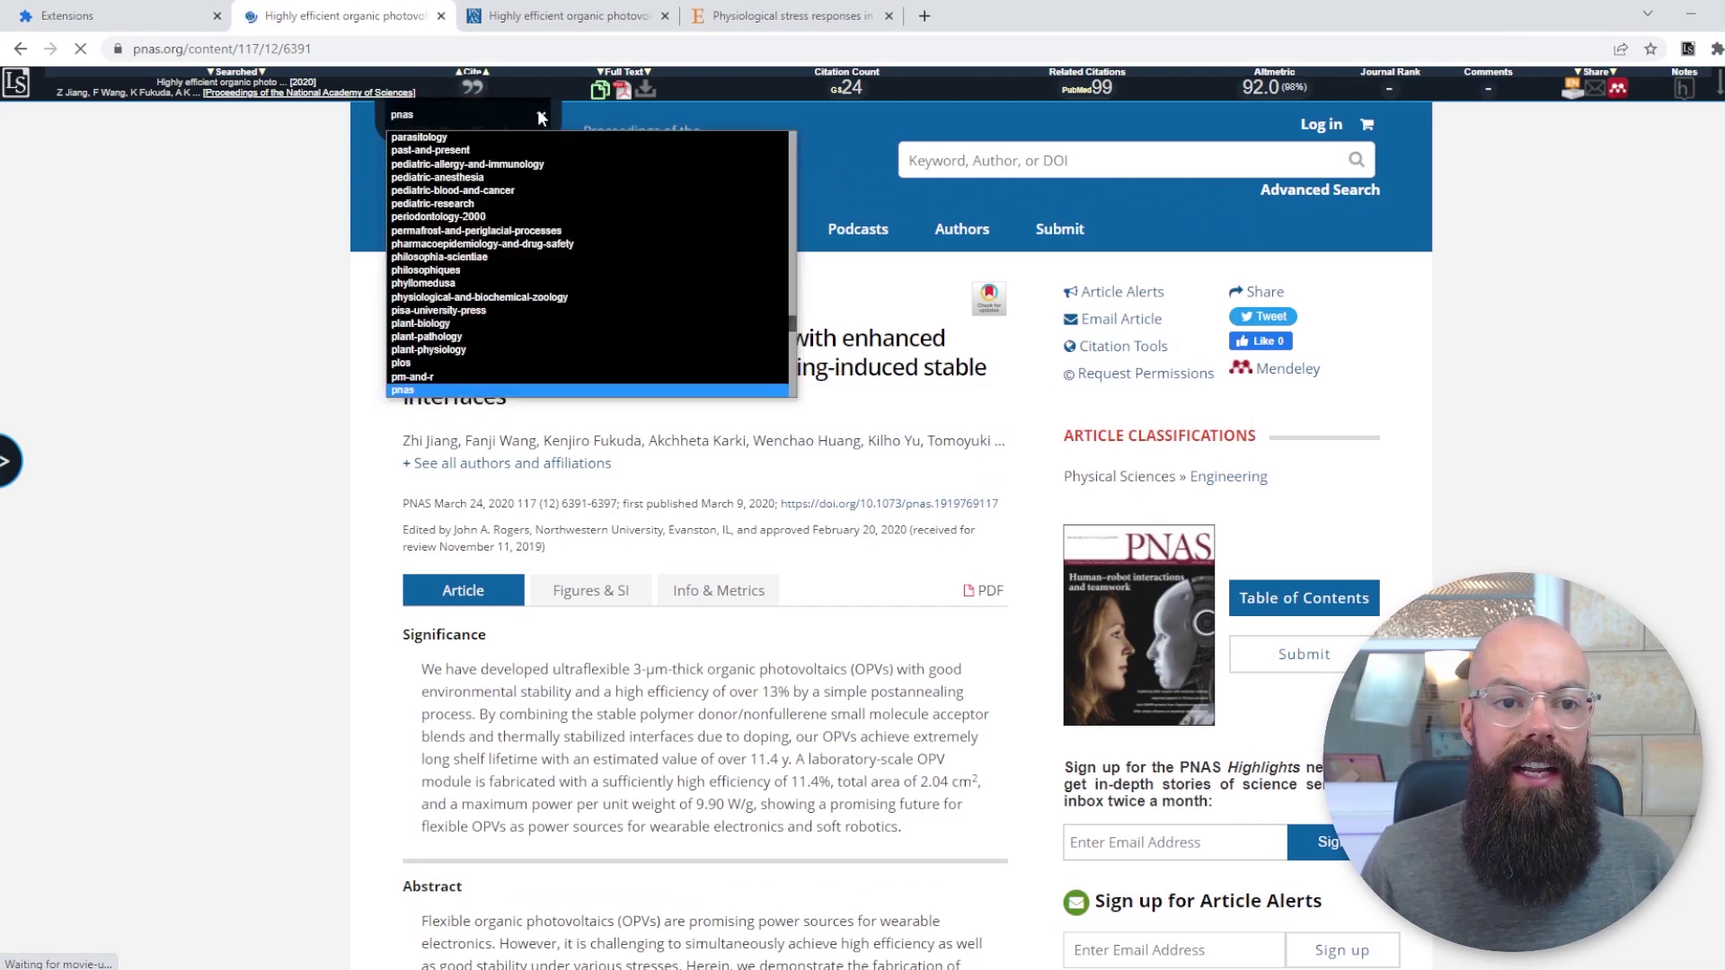
{"action": "scroll", "coordinate": [464, 310], "scroll_direction": "up", "scroll_amount": 15}
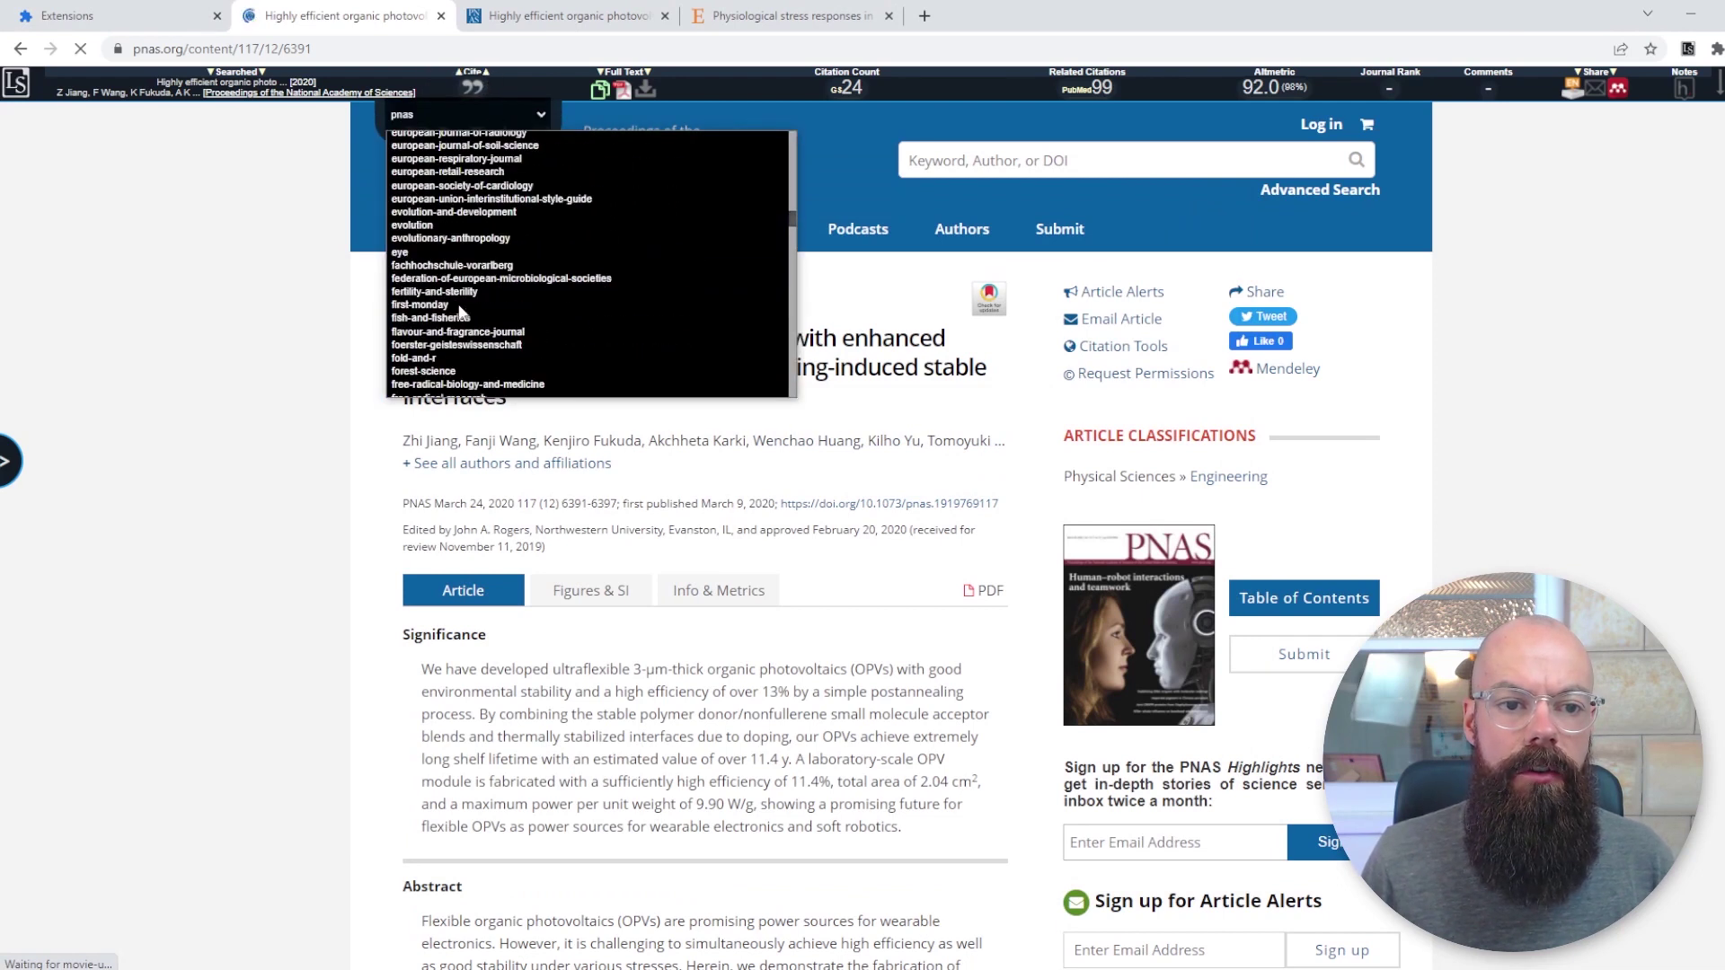
{"action": "left_click", "coordinate": [456, 308]}
{"action": "left_click", "coordinate": [480, 79]}
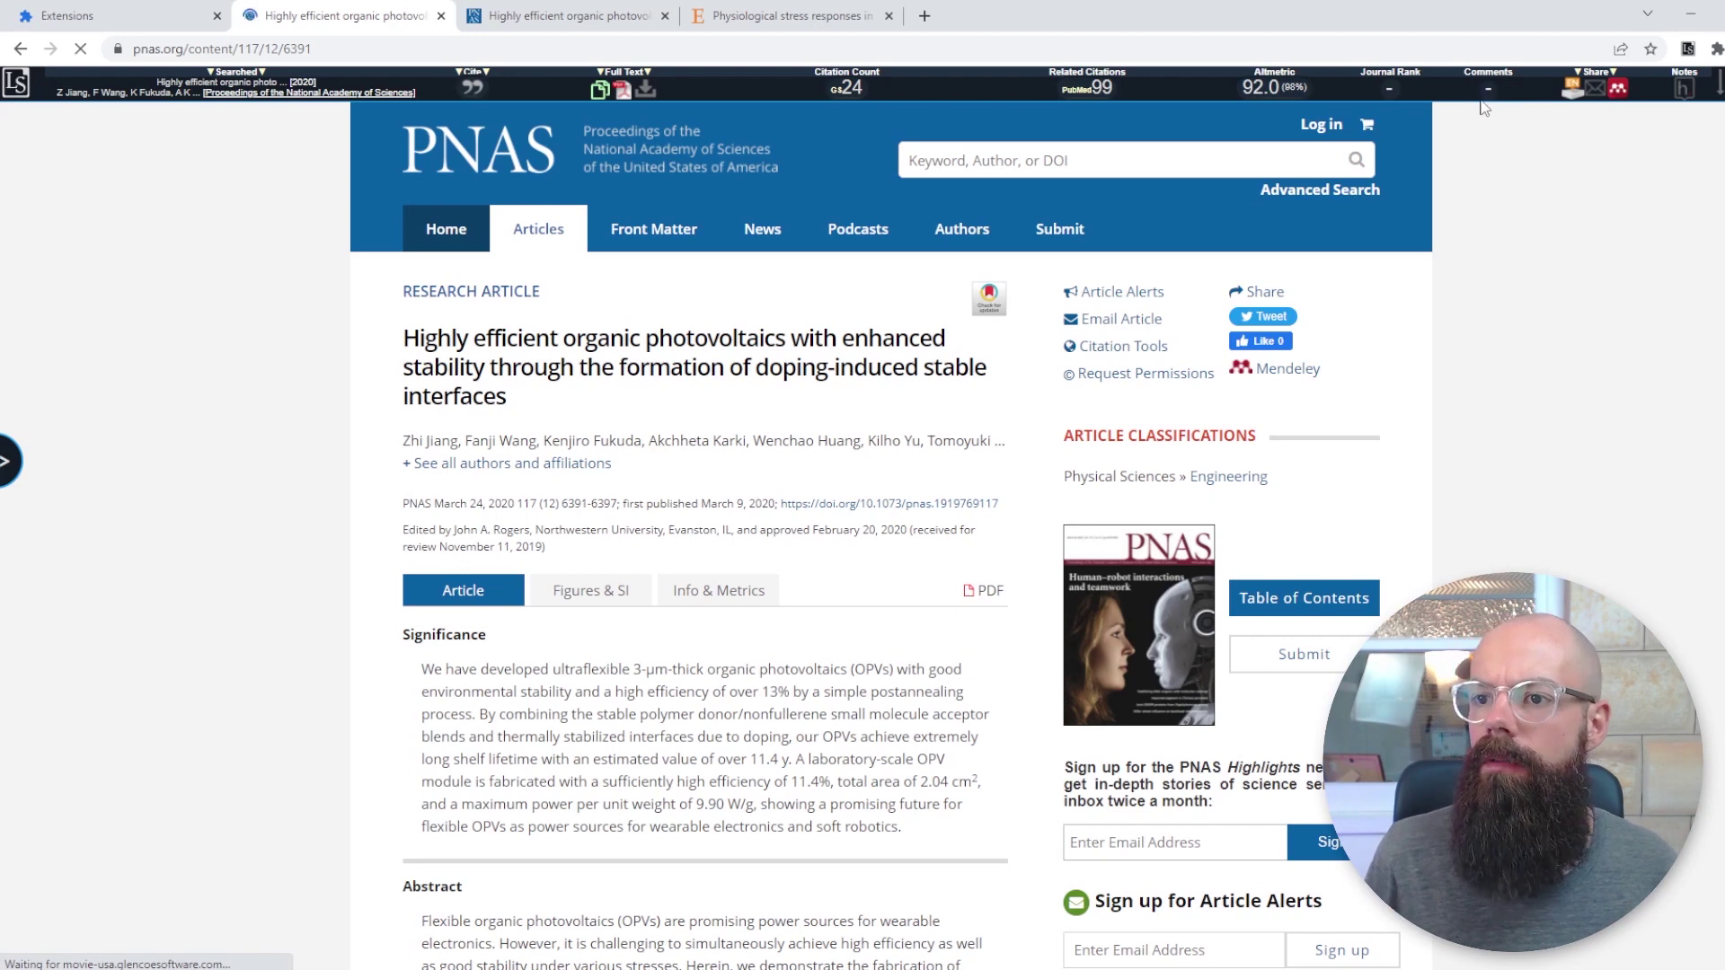
Show the article's Outline in the research sidebar and jump to Methods' Thermal Stability Test
{"action": "left_click", "coordinate": [9, 463]}
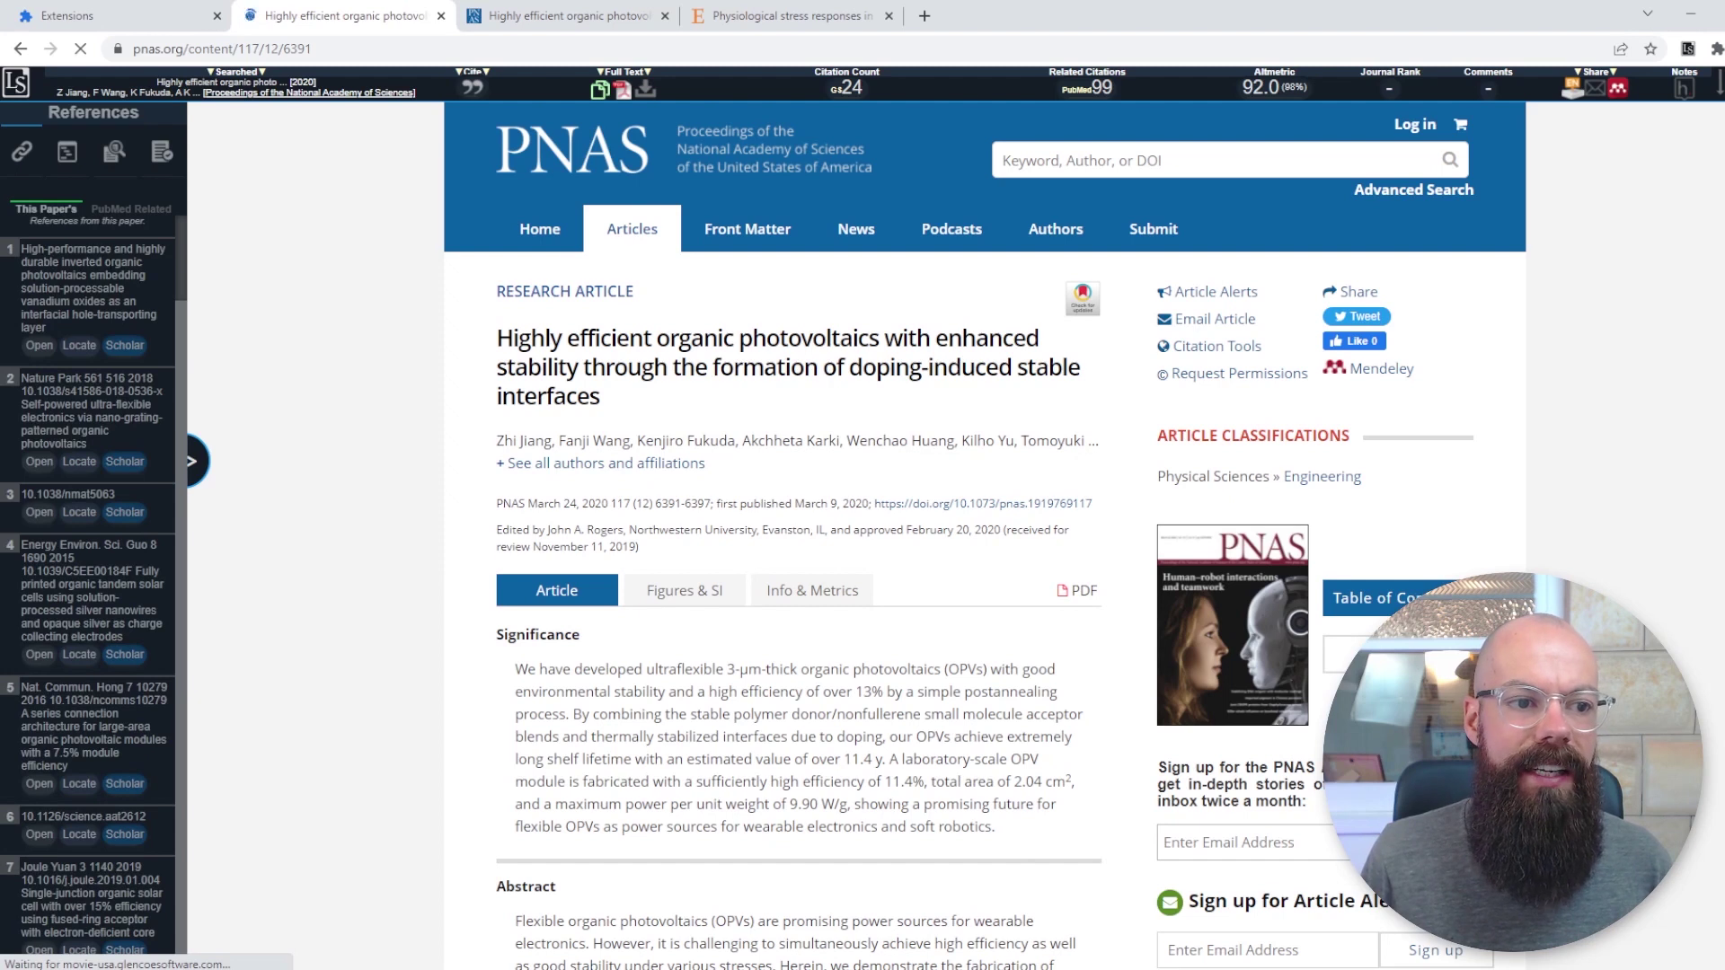
{"action": "left_click", "coordinate": [68, 153]}
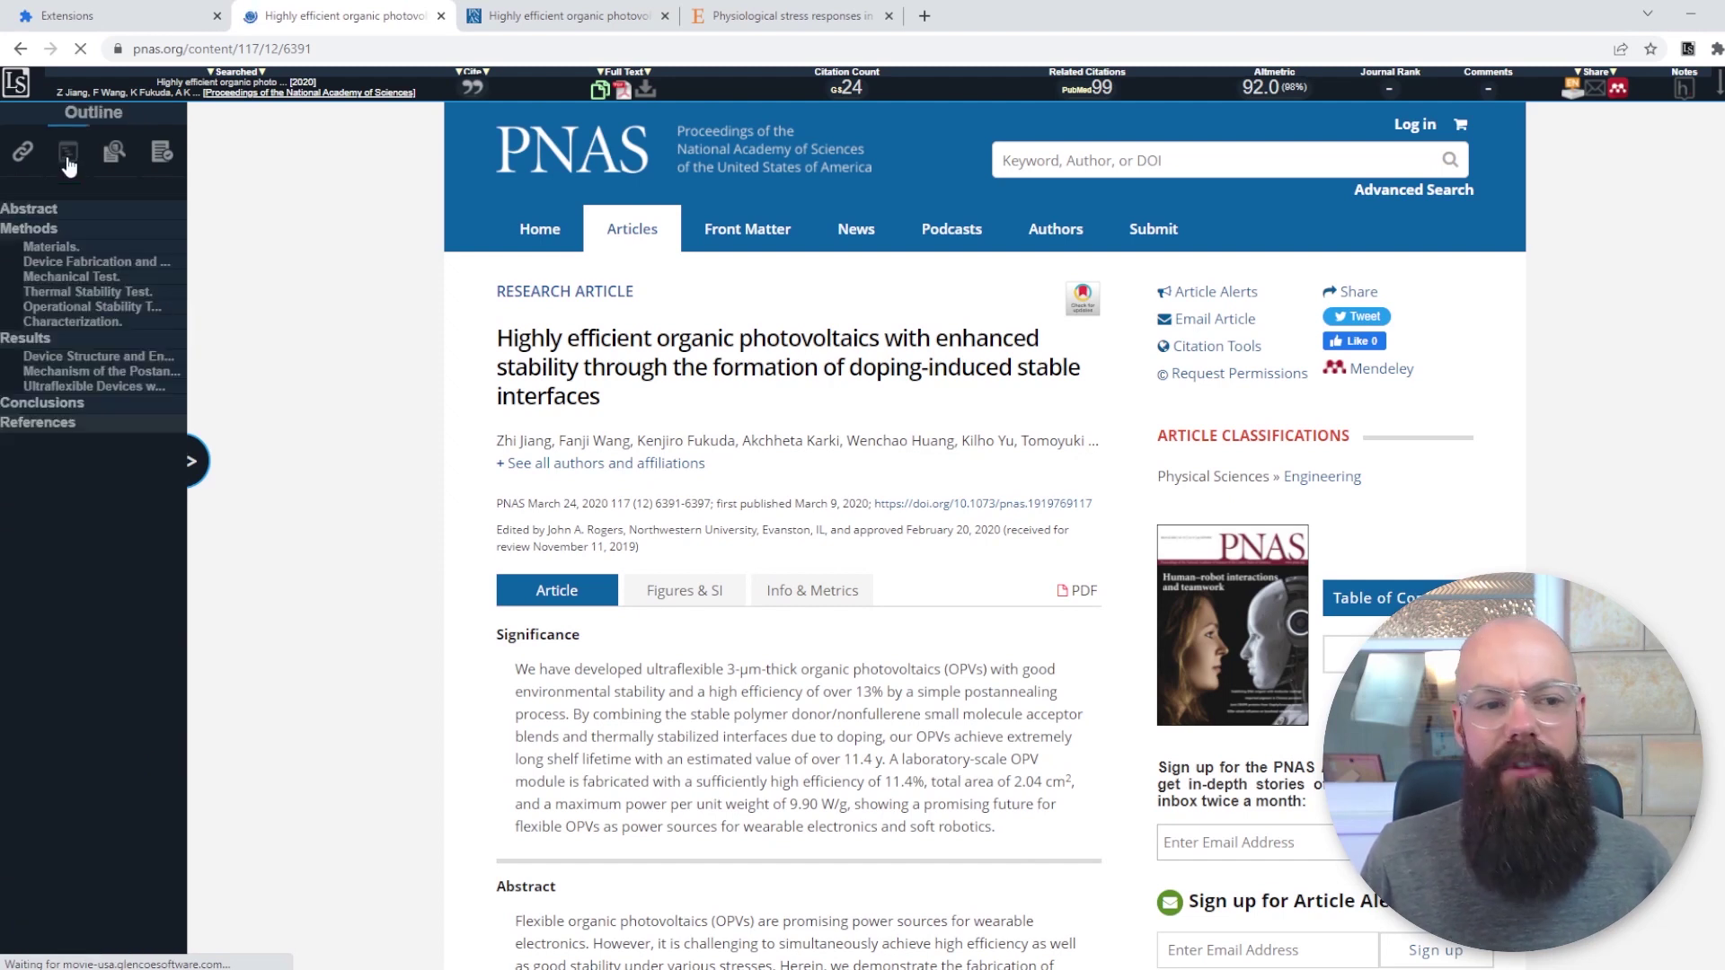
{"action": "left_click", "coordinate": [83, 294]}
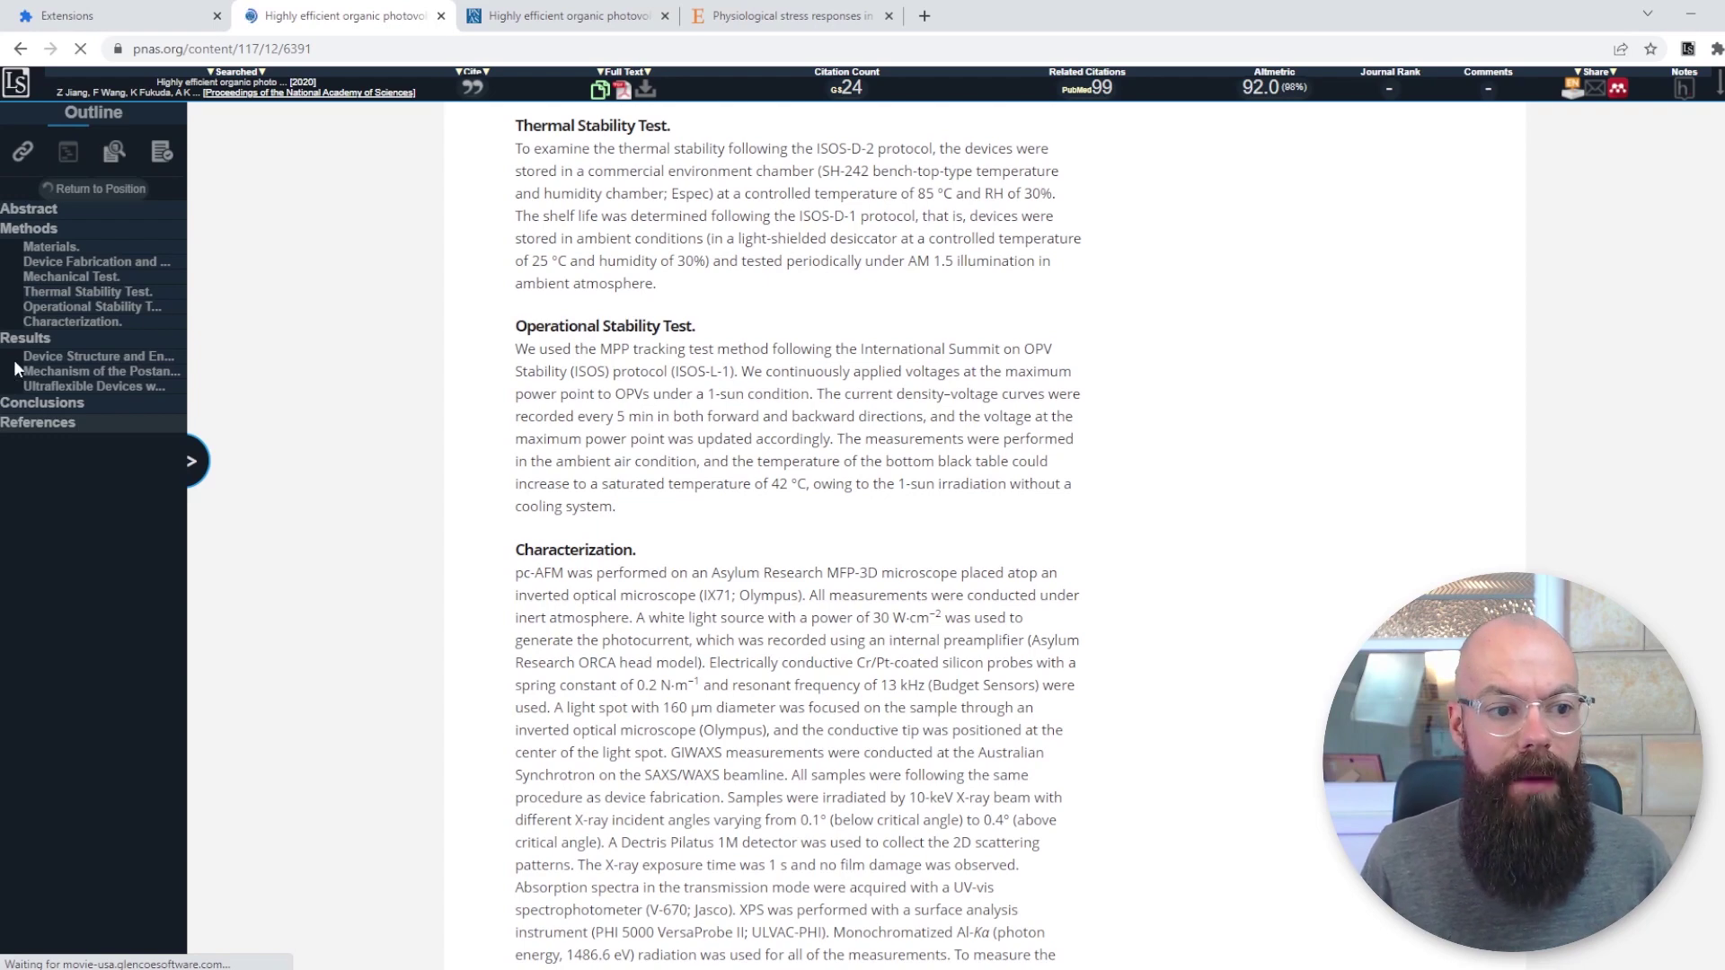
Revisit Thermal Stability Test, view the Extractions and Rigor panels, then collapse the sidebar
{"action": "left_click", "coordinate": [74, 404]}
{"action": "left_click", "coordinate": [94, 295]}
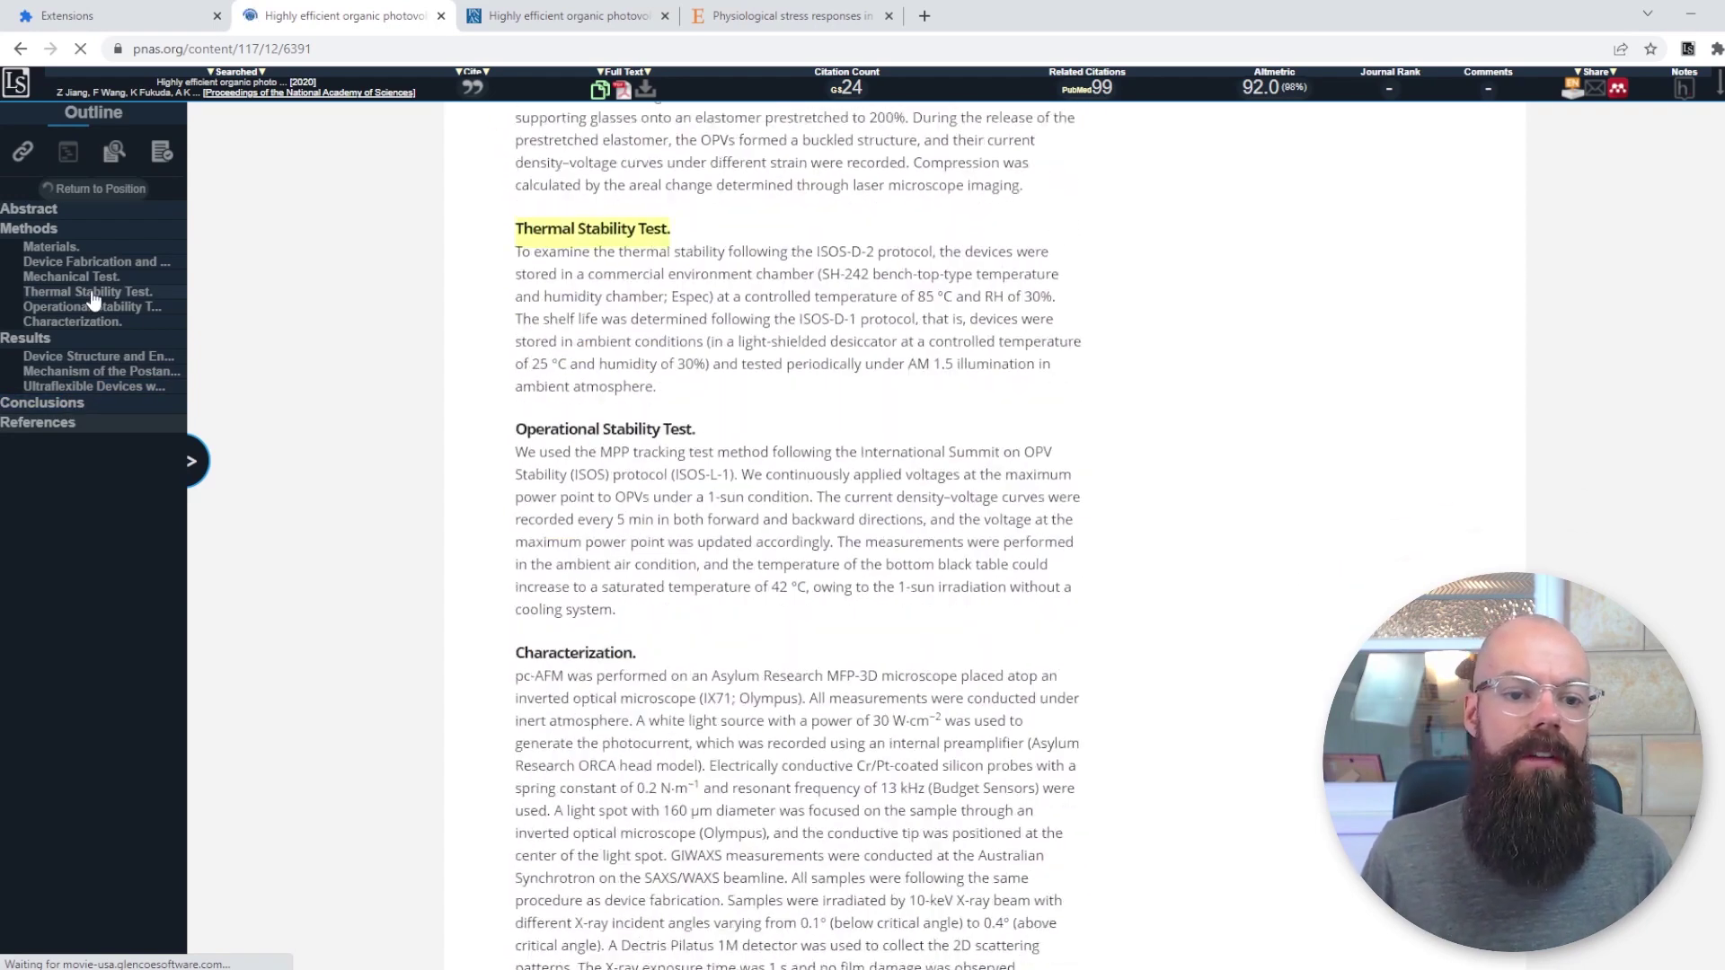
{"action": "left_click", "coordinate": [114, 153]}
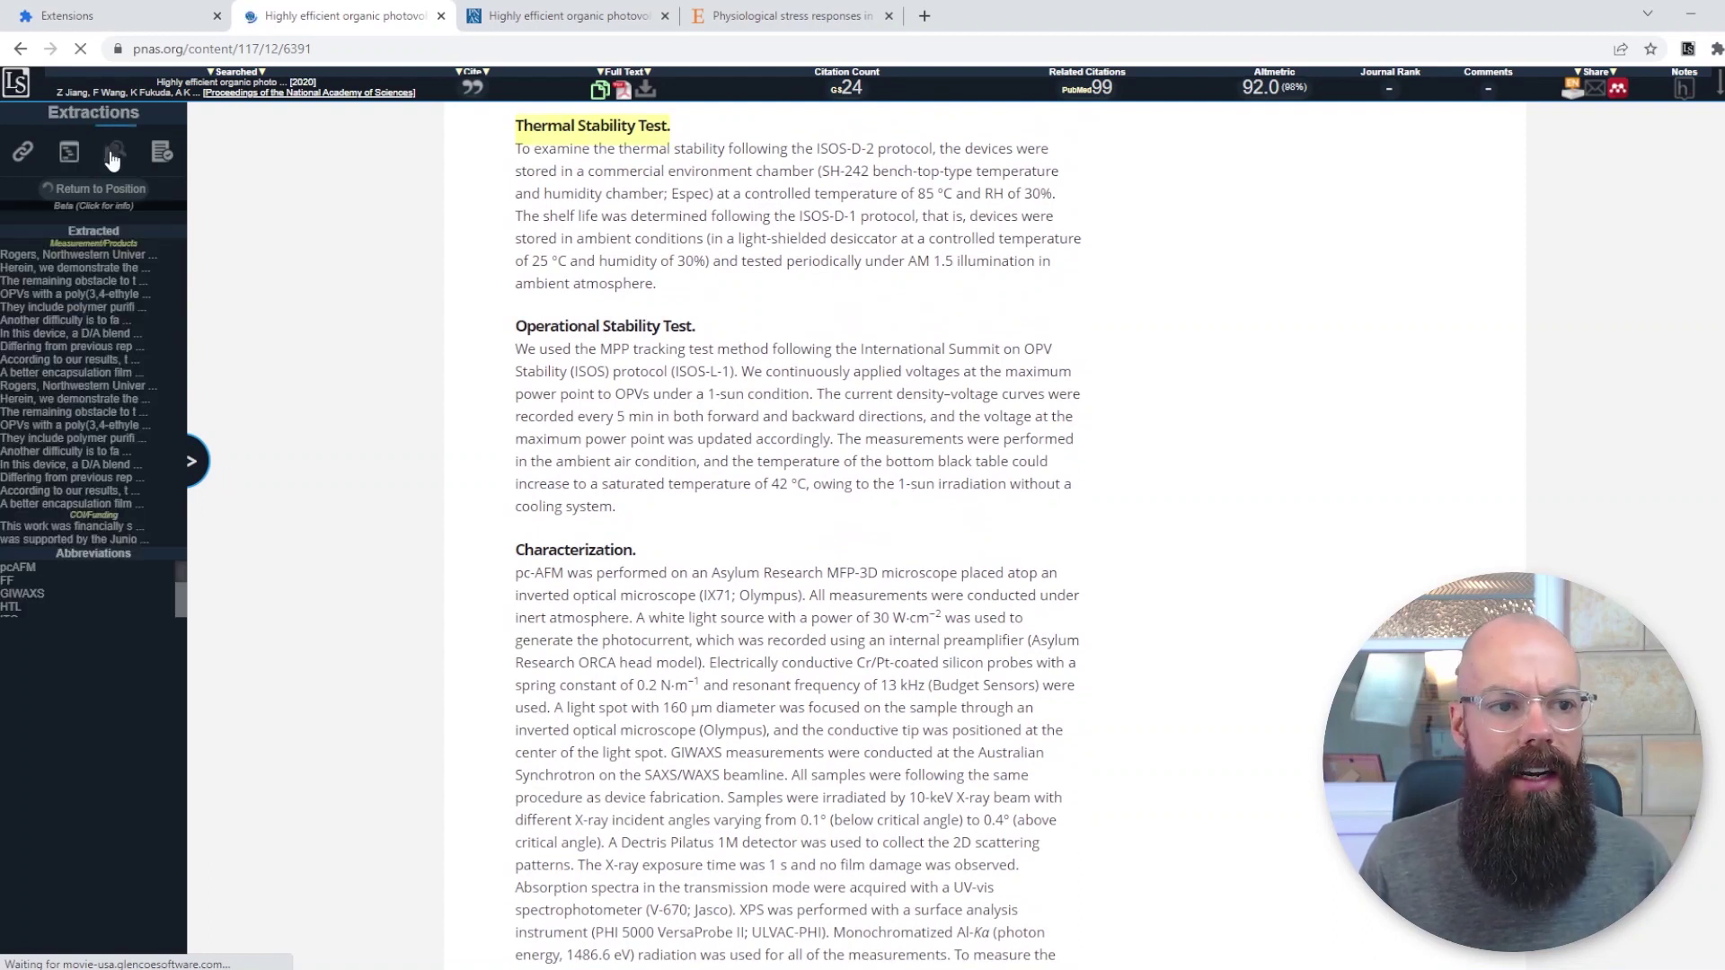
{"action": "left_click", "coordinate": [160, 152]}
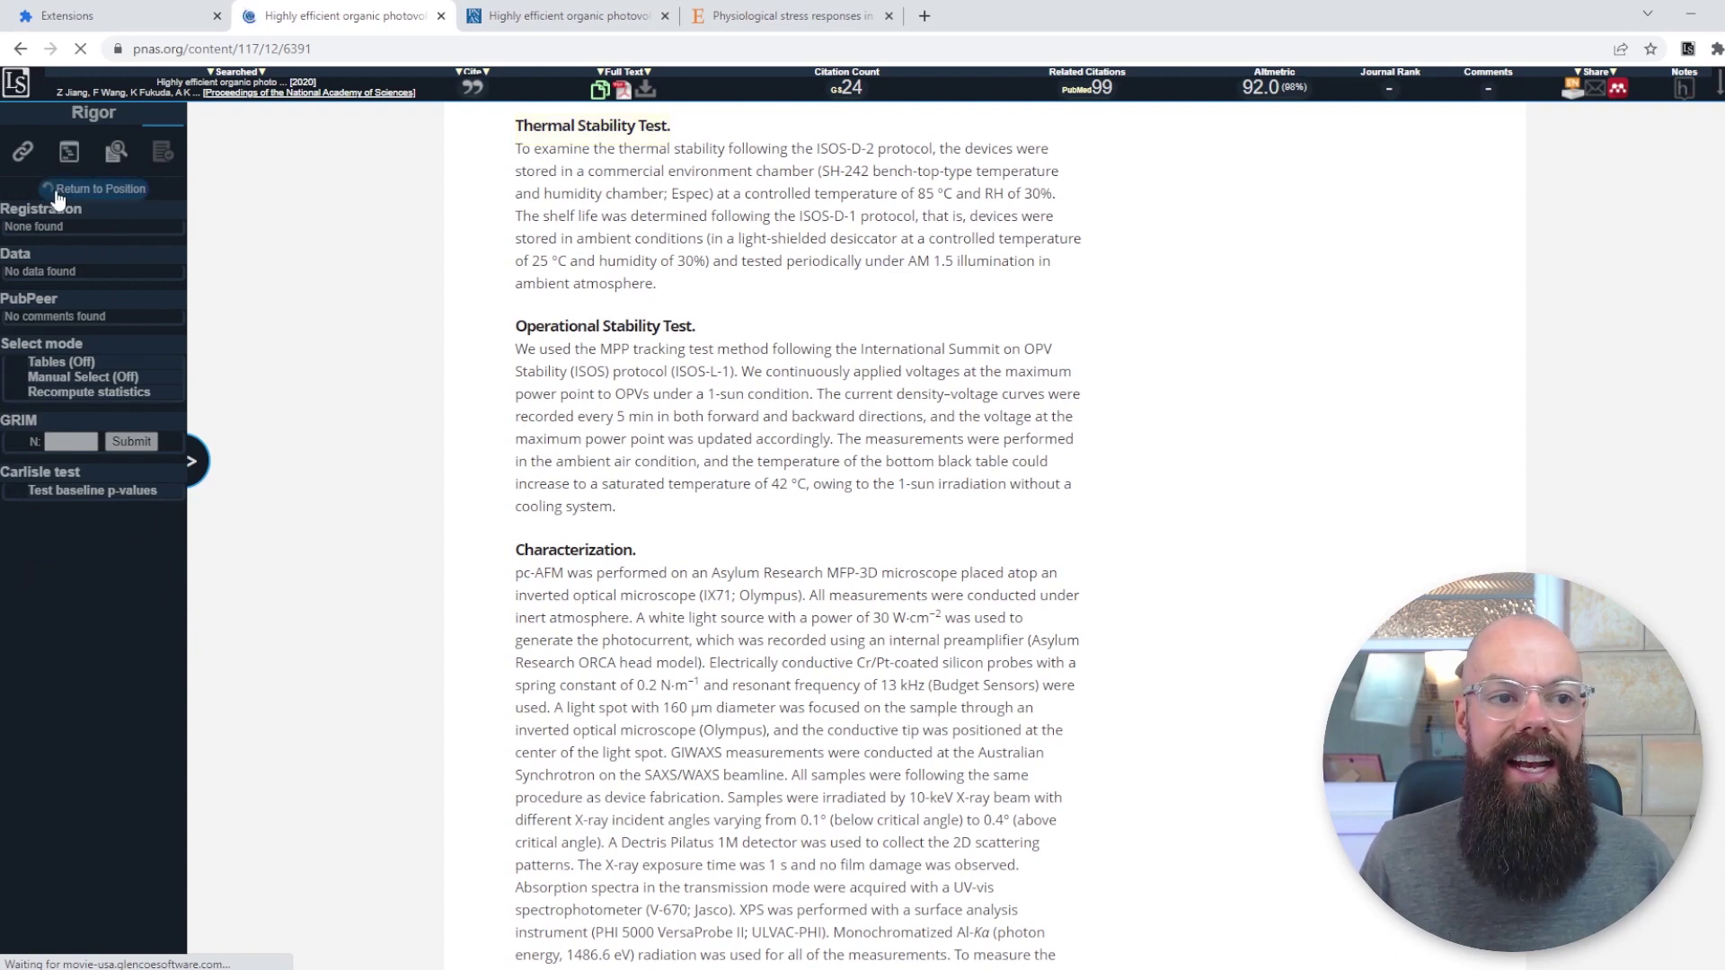
{"action": "left_click", "coordinate": [194, 467]}
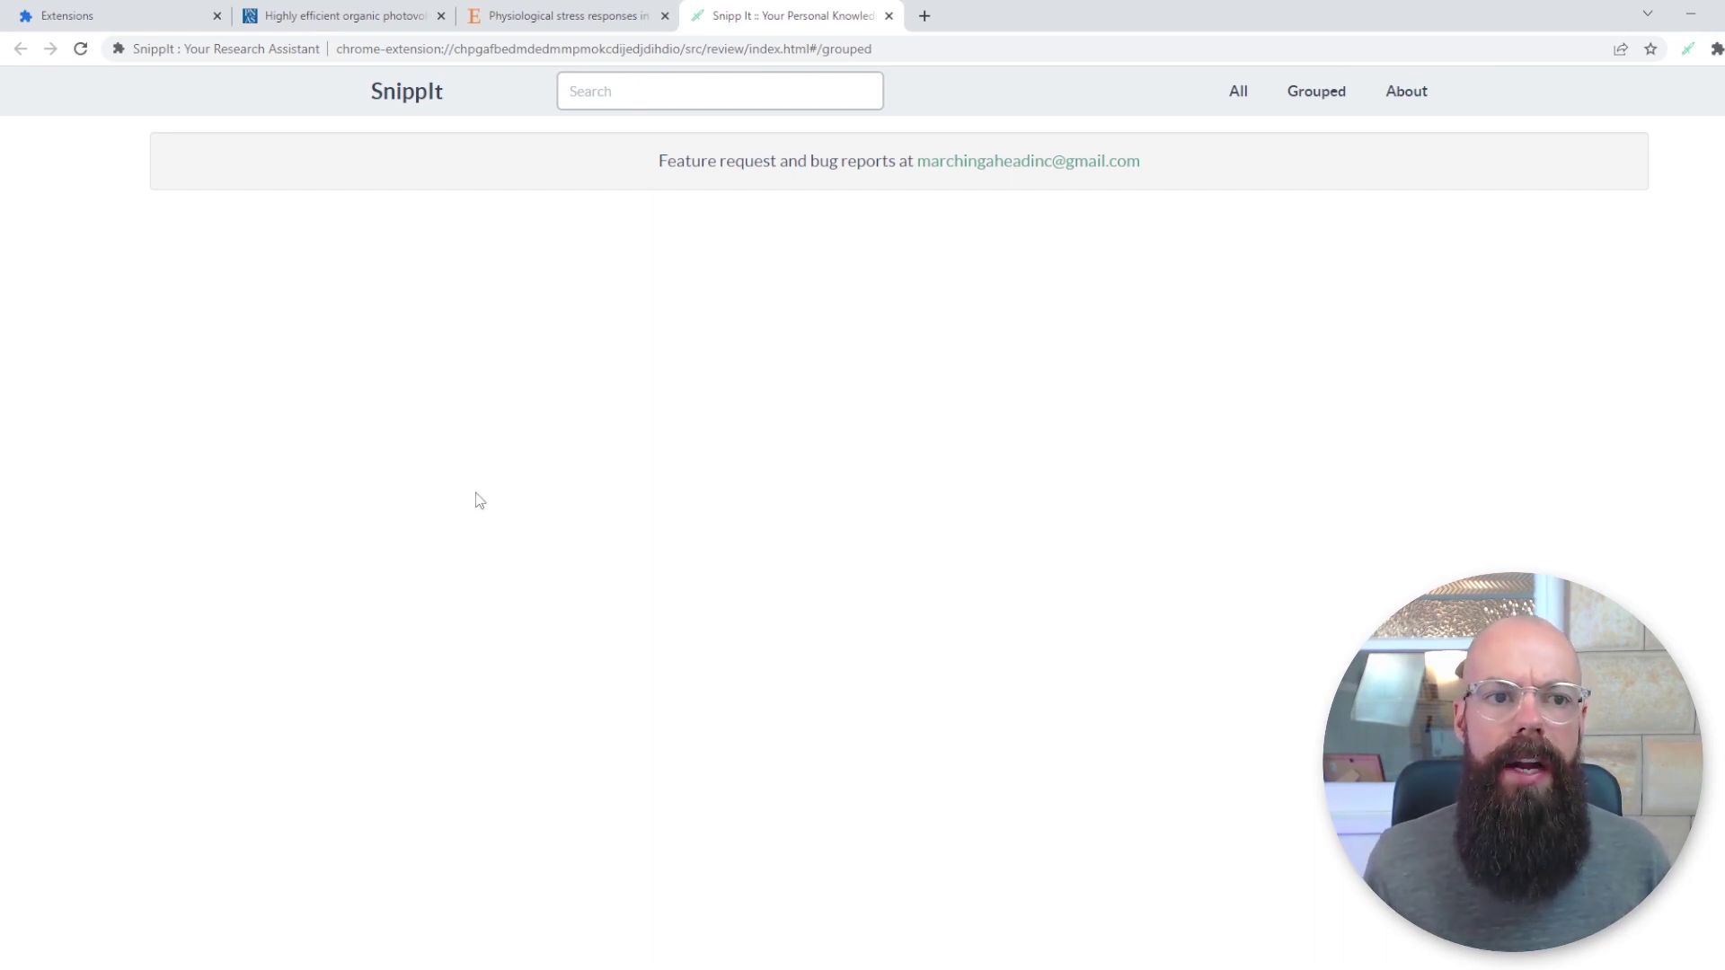
Highlight the PNAS abstract's opening sentences as a snip, then go back to the SnippIt tab
{"action": "left_click", "coordinate": [353, 18]}
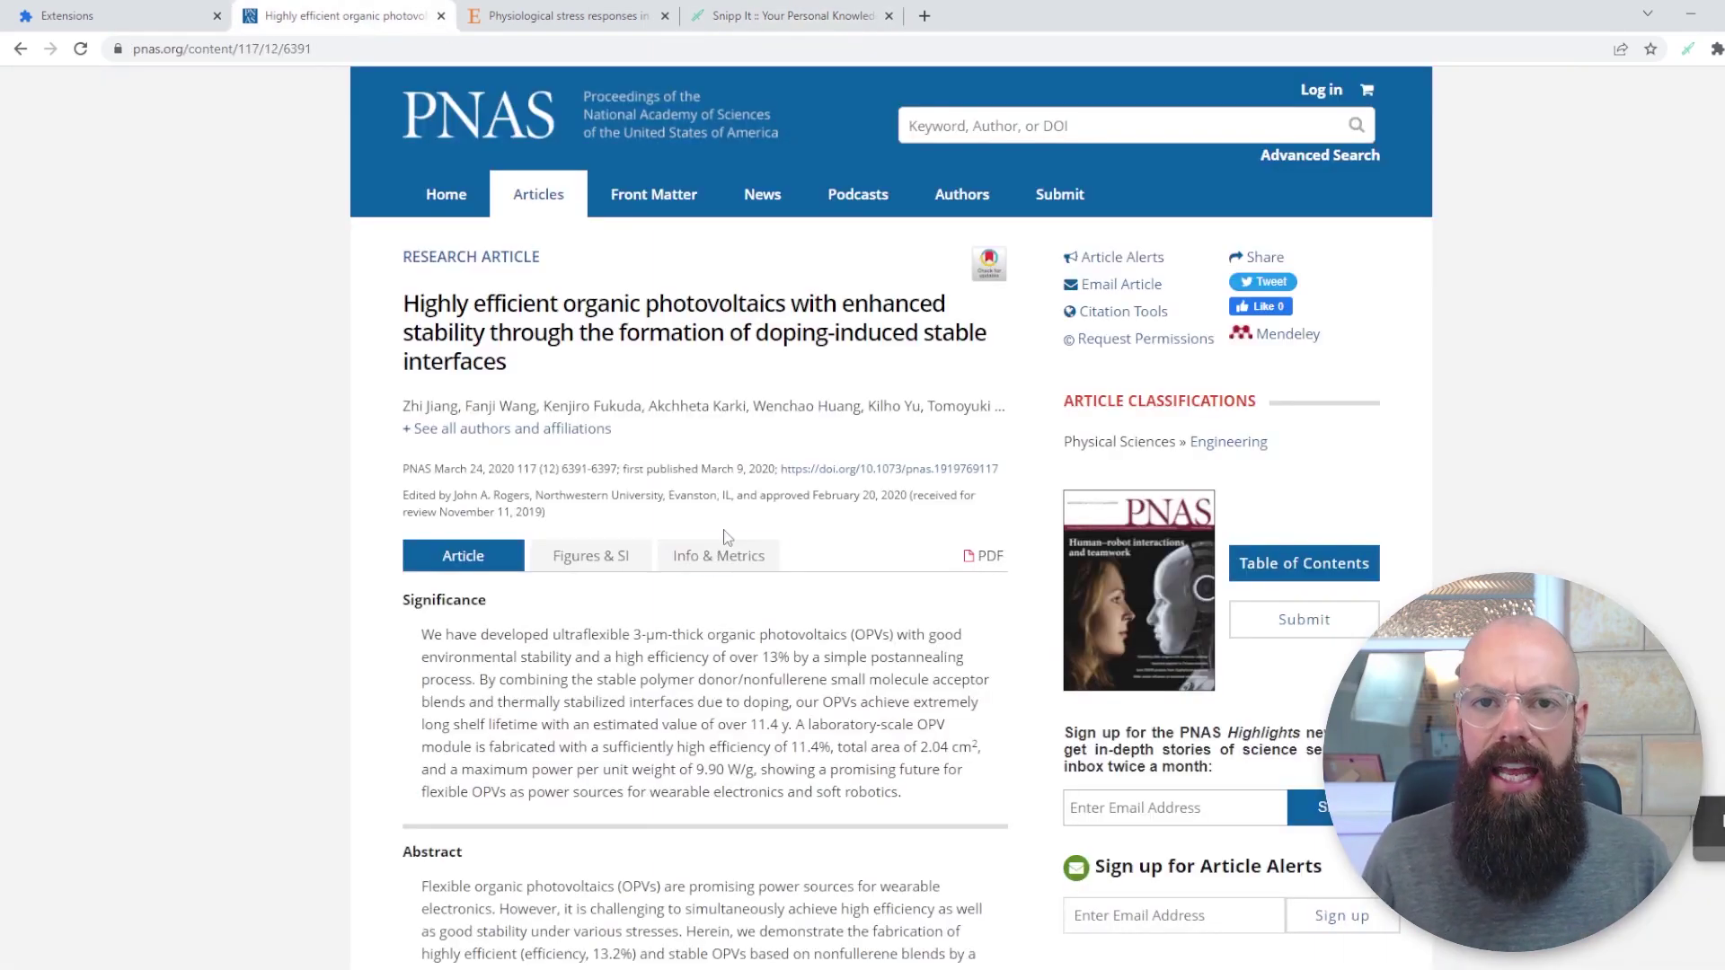
{"action": "scroll", "coordinate": [693, 558], "scroll_direction": "down", "scroll_amount": 6}
{"action": "scroll", "coordinate": [693, 558], "scroll_direction": "down", "scroll_amount": 1}
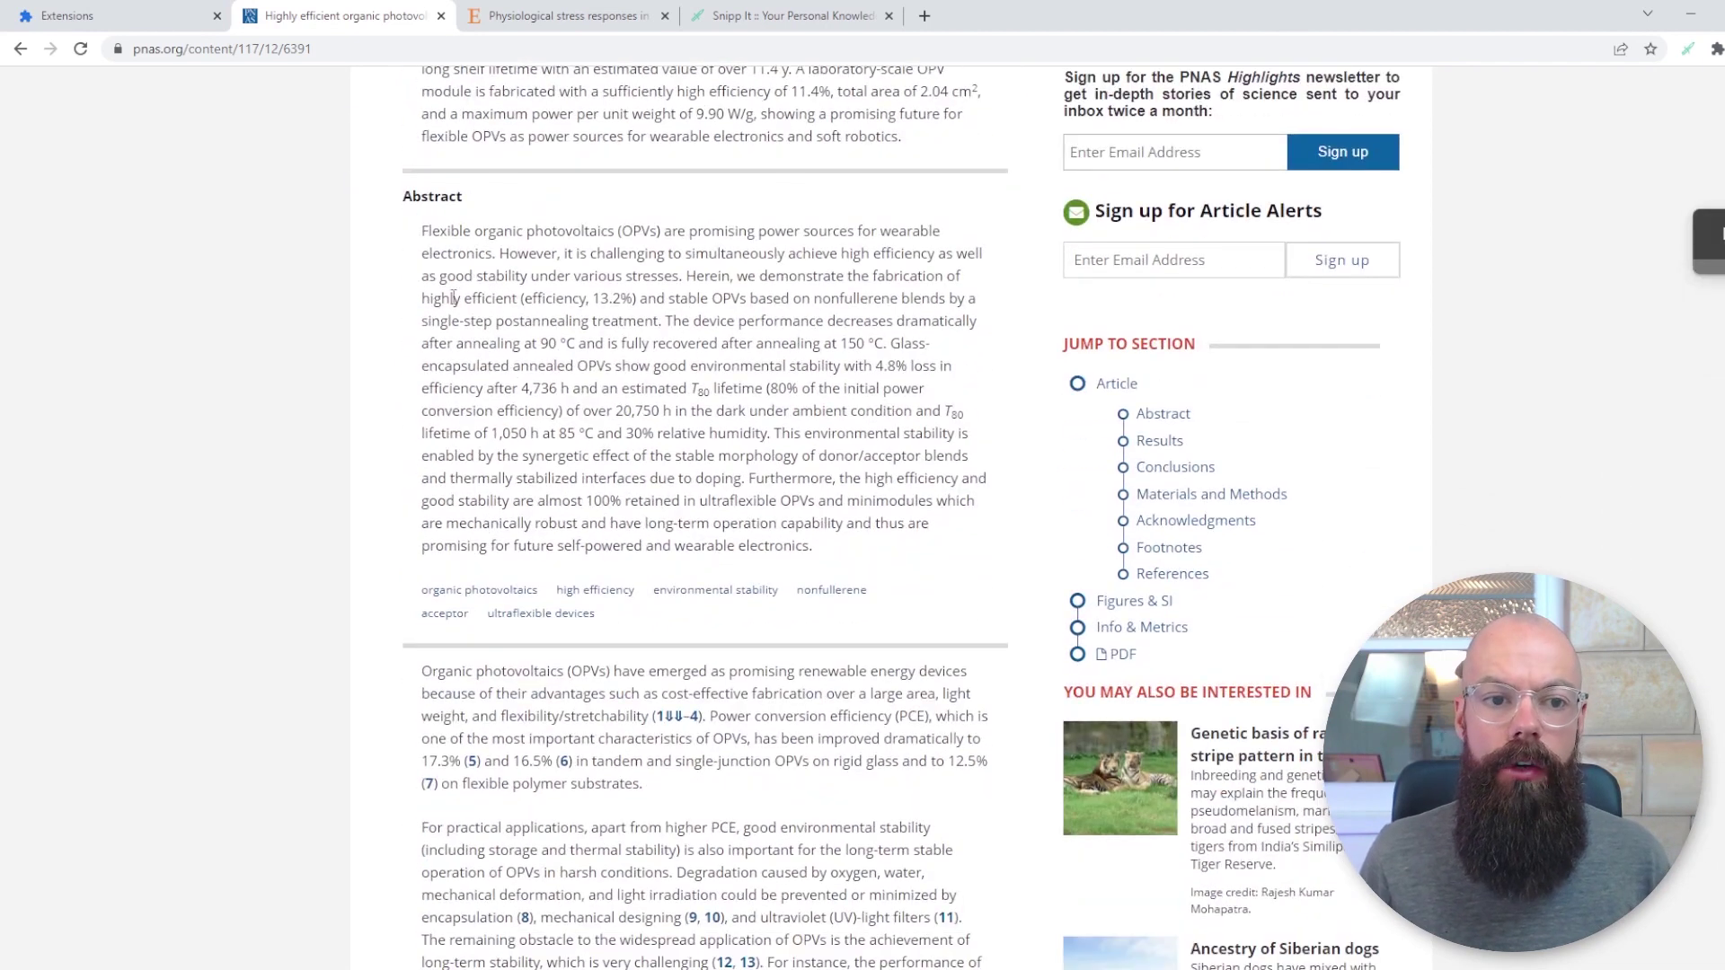
{"action": "left_click_drag", "start_coordinate": [422, 230], "coordinate": [700, 270]}
{"action": "left_click", "coordinate": [791, 15]}
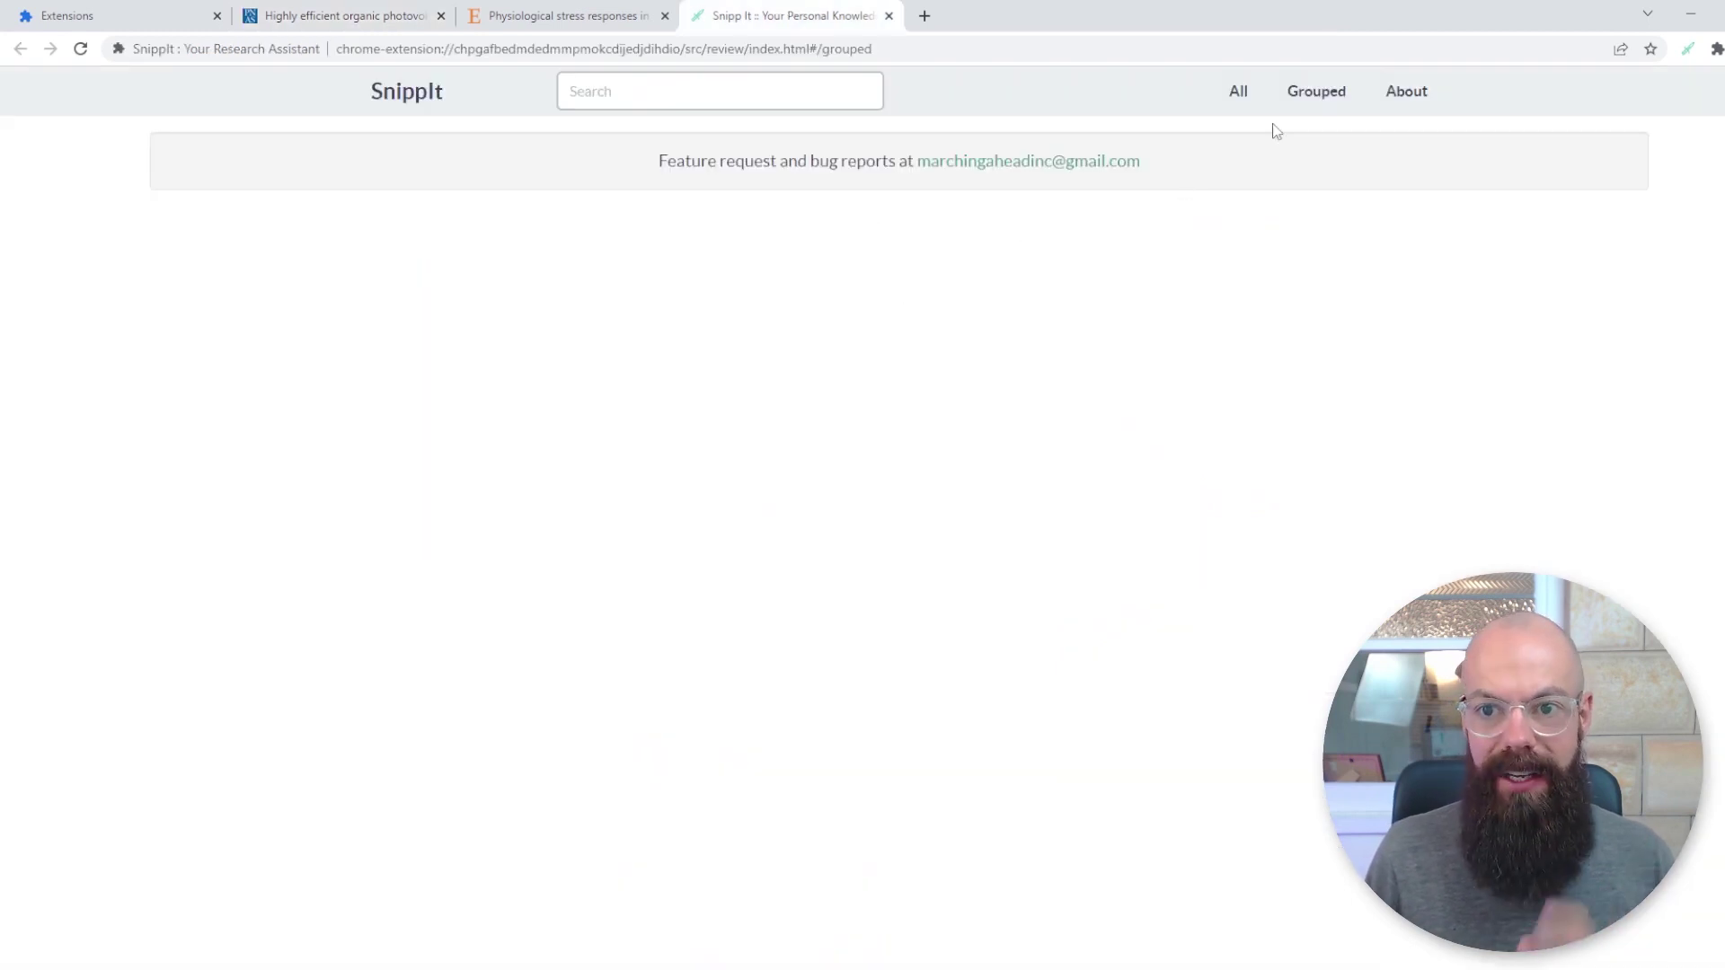
List all snips, select the first snip's text, then switch to the Grouped view
{"action": "left_click", "coordinate": [1243, 95]}
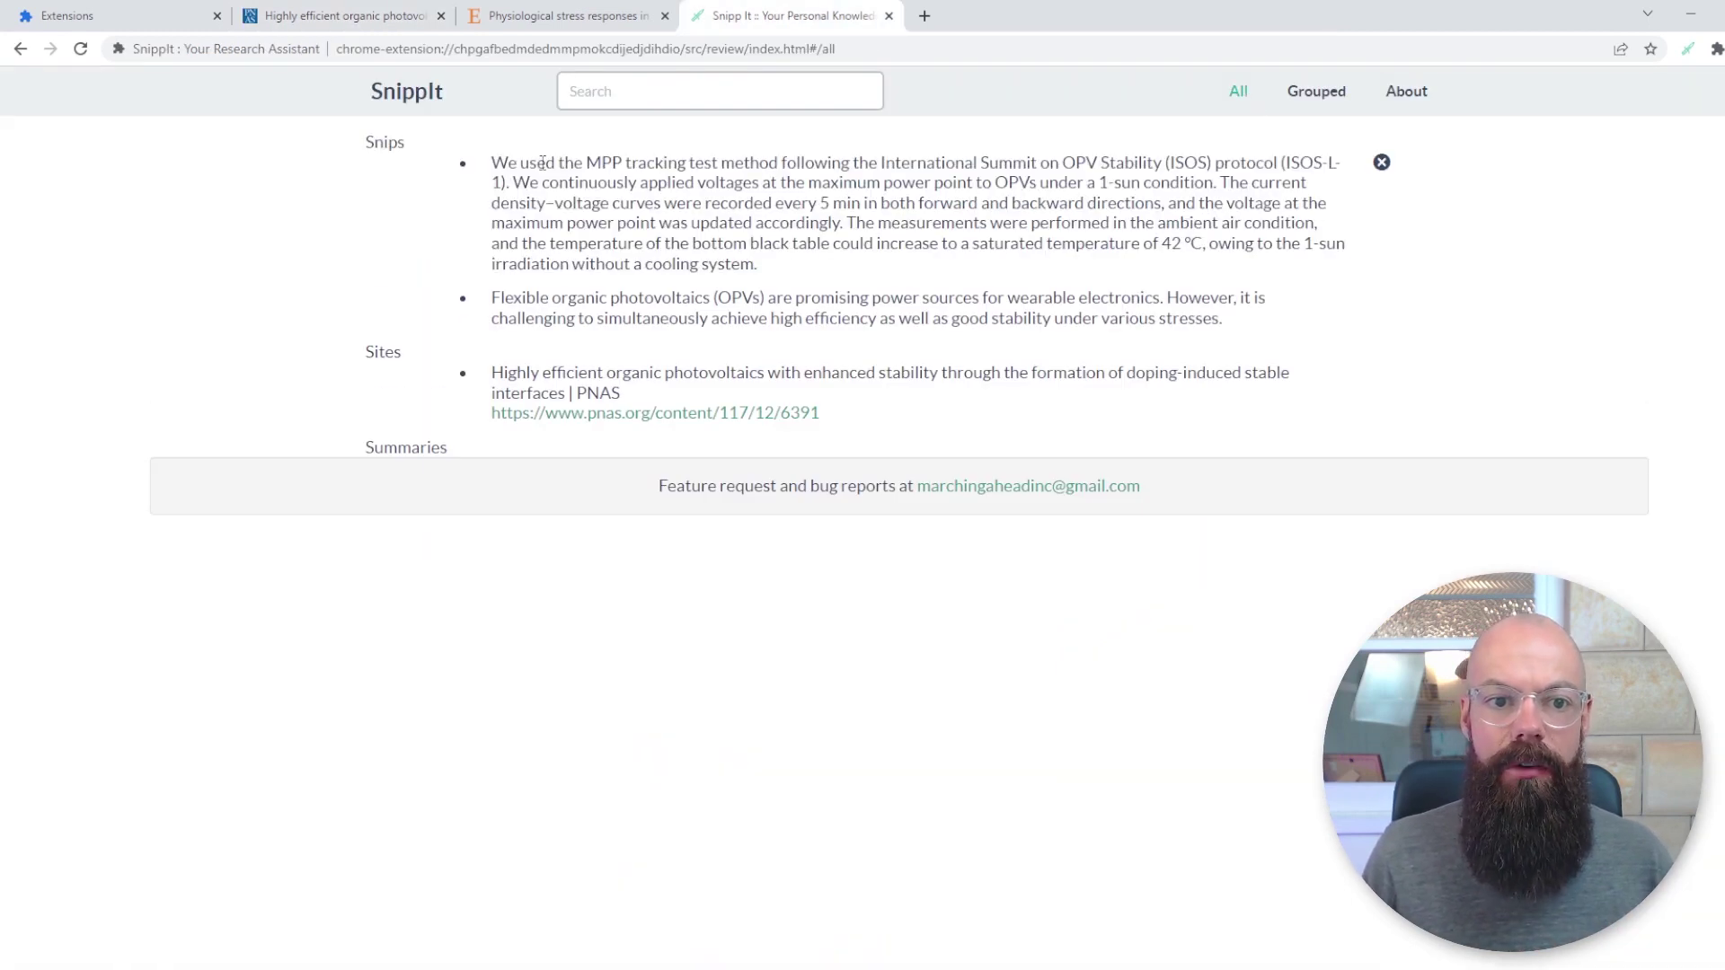
{"action": "left_click_drag", "start_coordinate": [493, 159], "coordinate": [798, 265]}
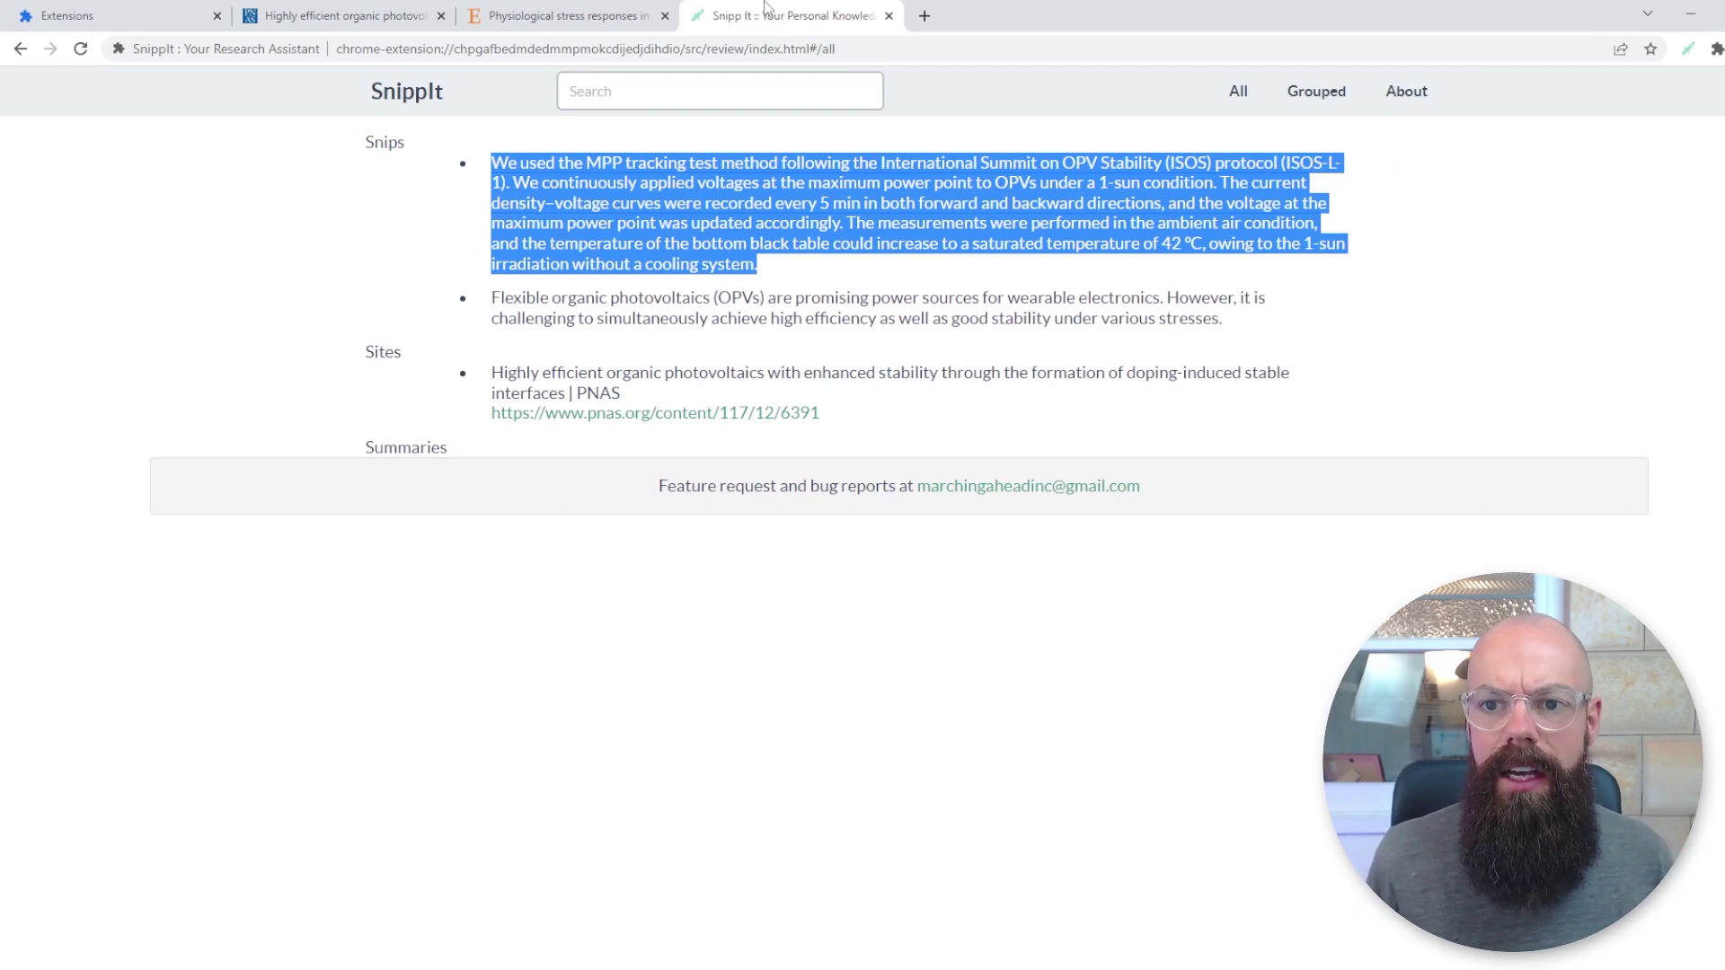
{"action": "left_click", "coordinate": [1310, 98]}
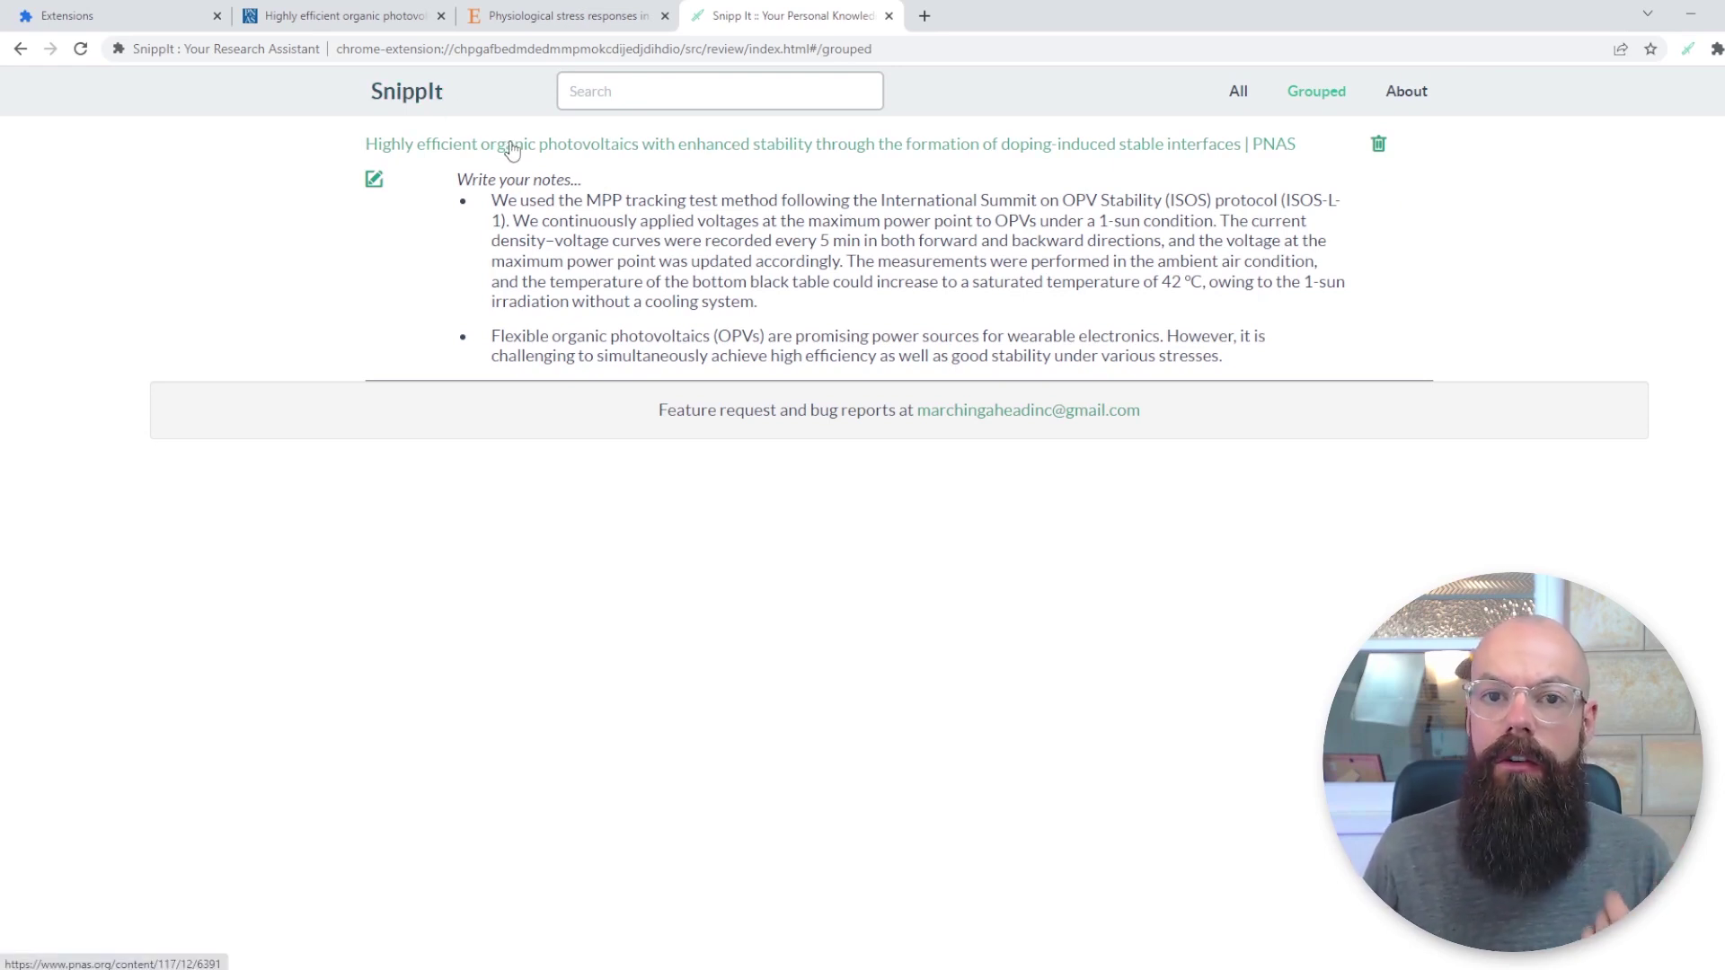
Open the source PNAS article from the Grouped list, scroll through it, then go back
{"action": "left_click", "coordinate": [569, 149]}
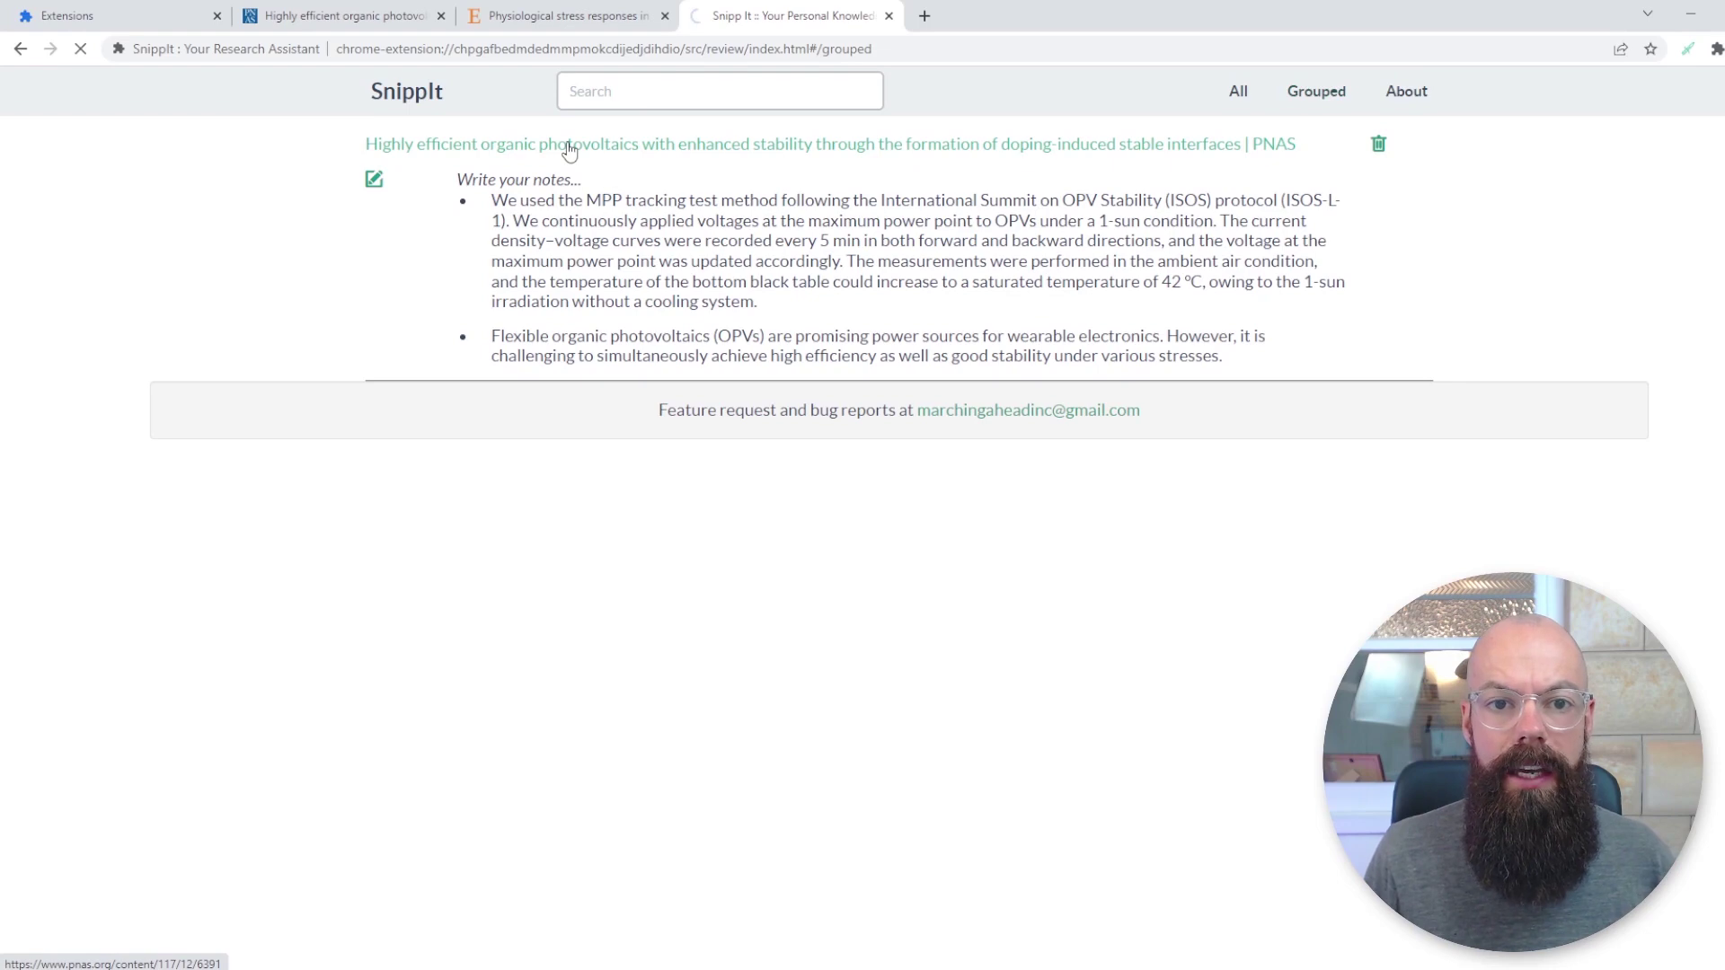
{"action": "scroll", "coordinate": [659, 599], "scroll_direction": "down", "scroll_amount": 2}
{"action": "scroll", "coordinate": [656, 593], "scroll_direction": "down", "scroll_amount": 5}
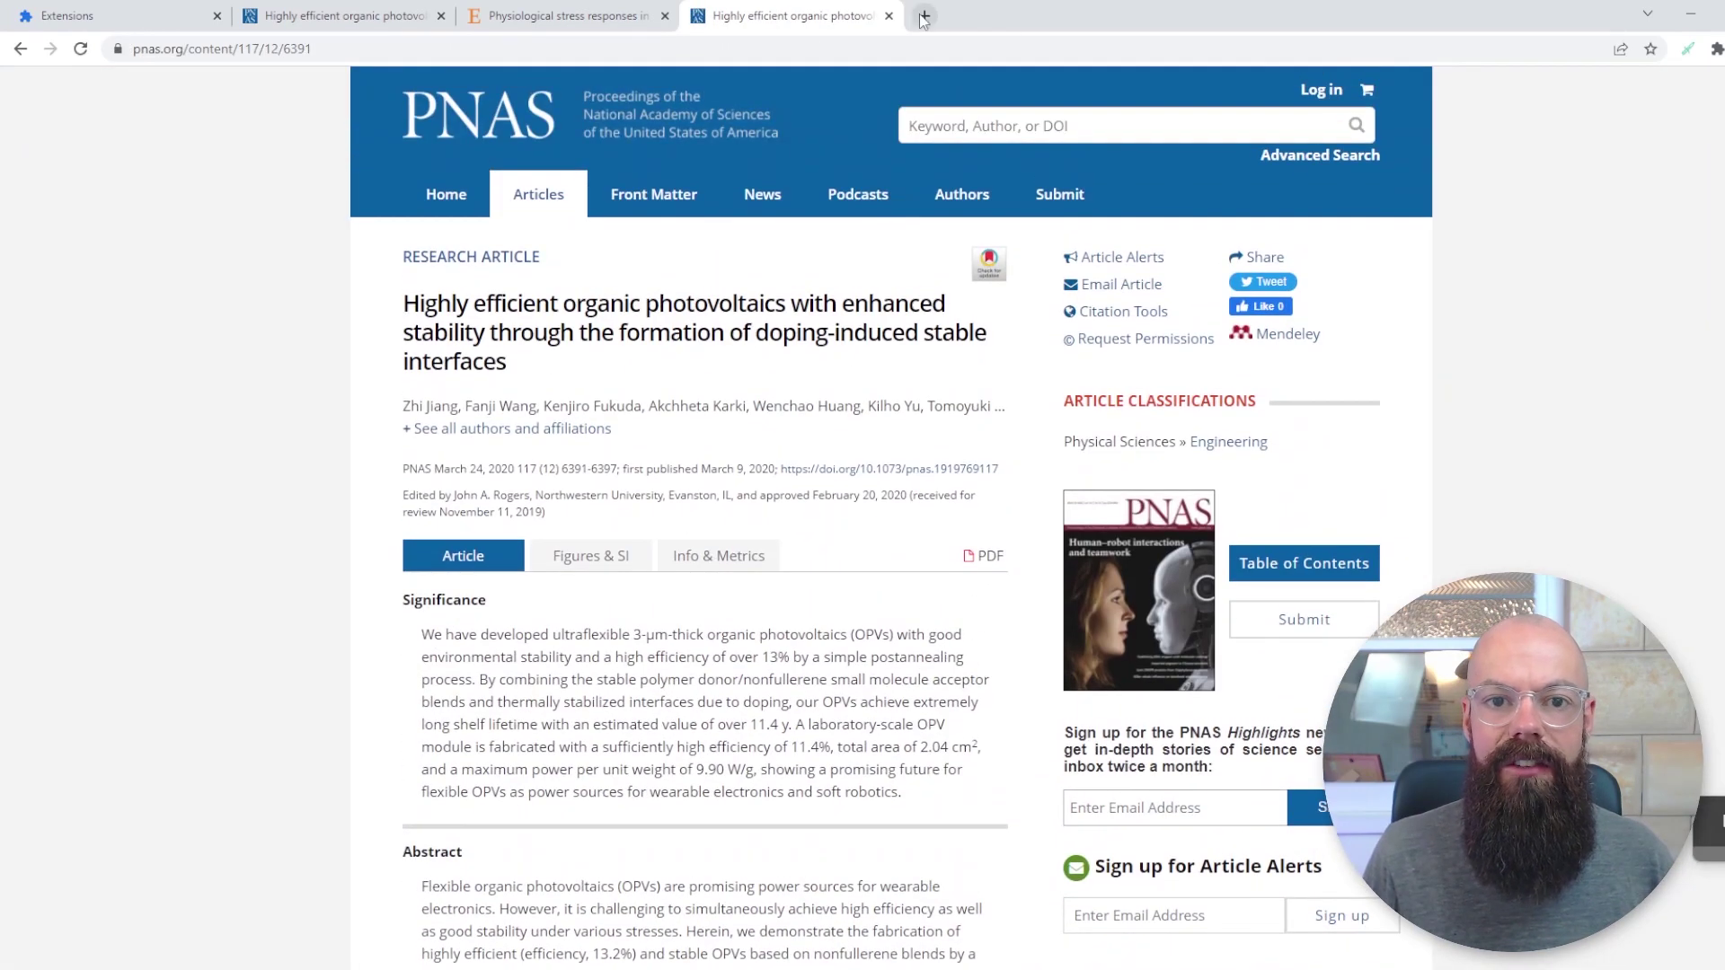
{"action": "left_click", "coordinate": [20, 48]}
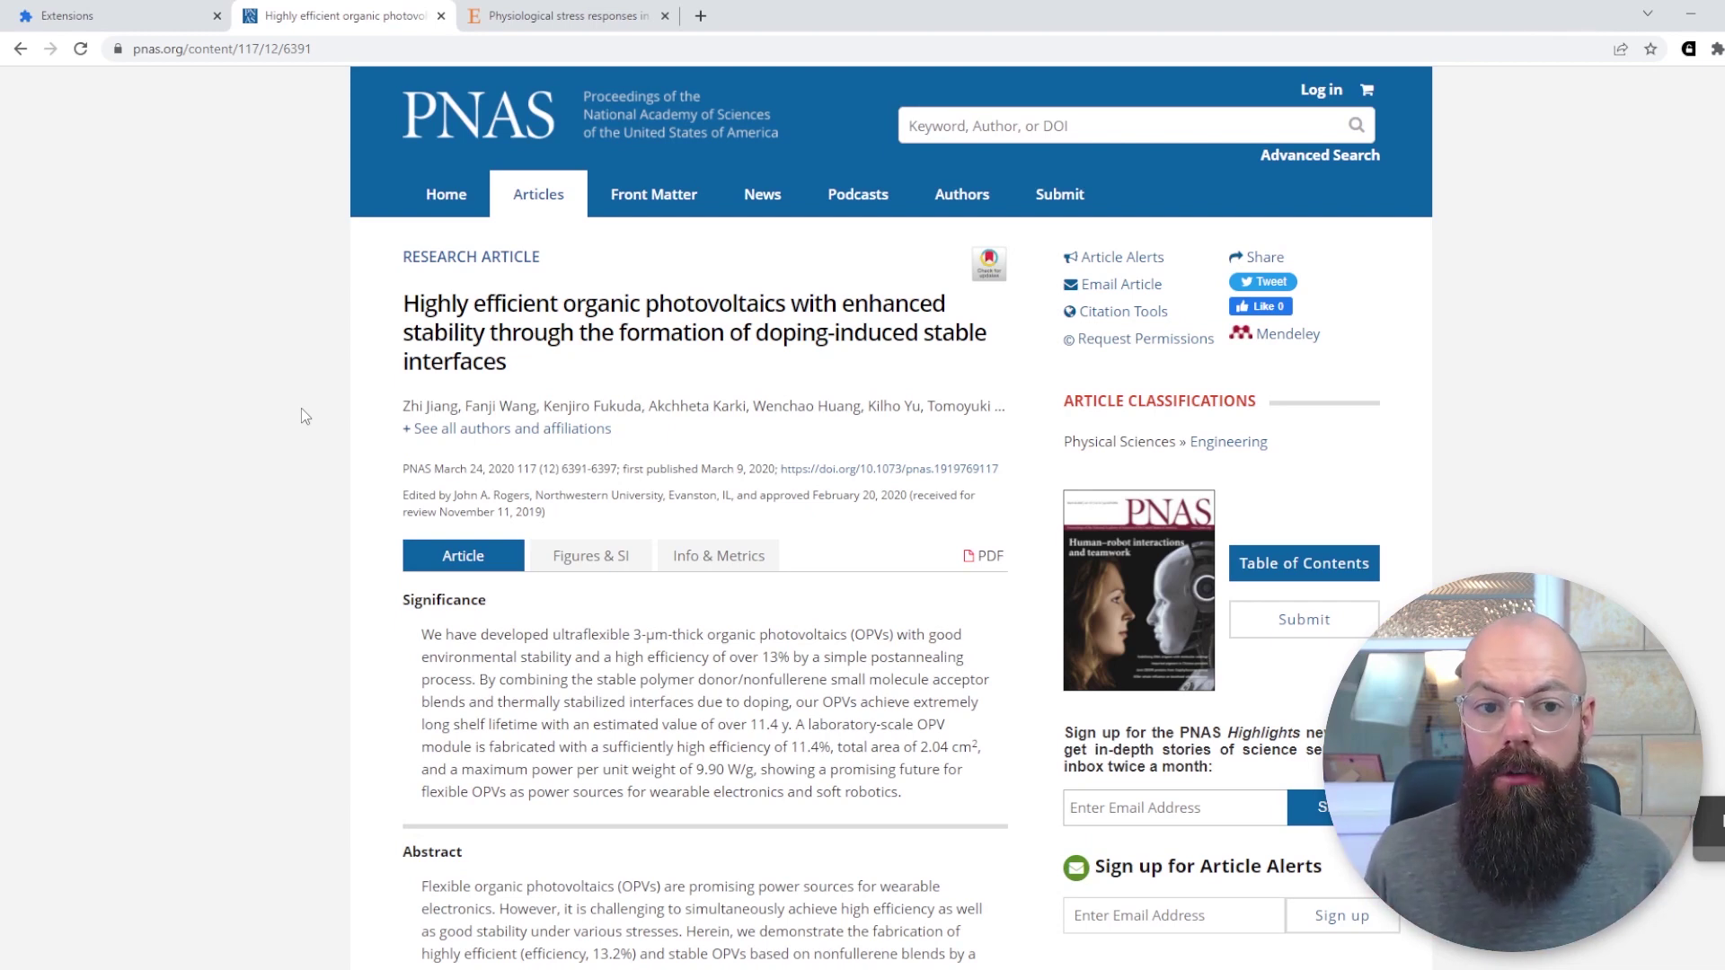
Return to the PNAS article tab, then switch to the ScienceDirect elephant stress article
{"action": "scroll", "coordinate": [629, 468], "scroll_direction": "down", "scroll_amount": 2}
{"action": "scroll", "coordinate": [867, 374], "scroll_direction": "up", "scroll_amount": 2}
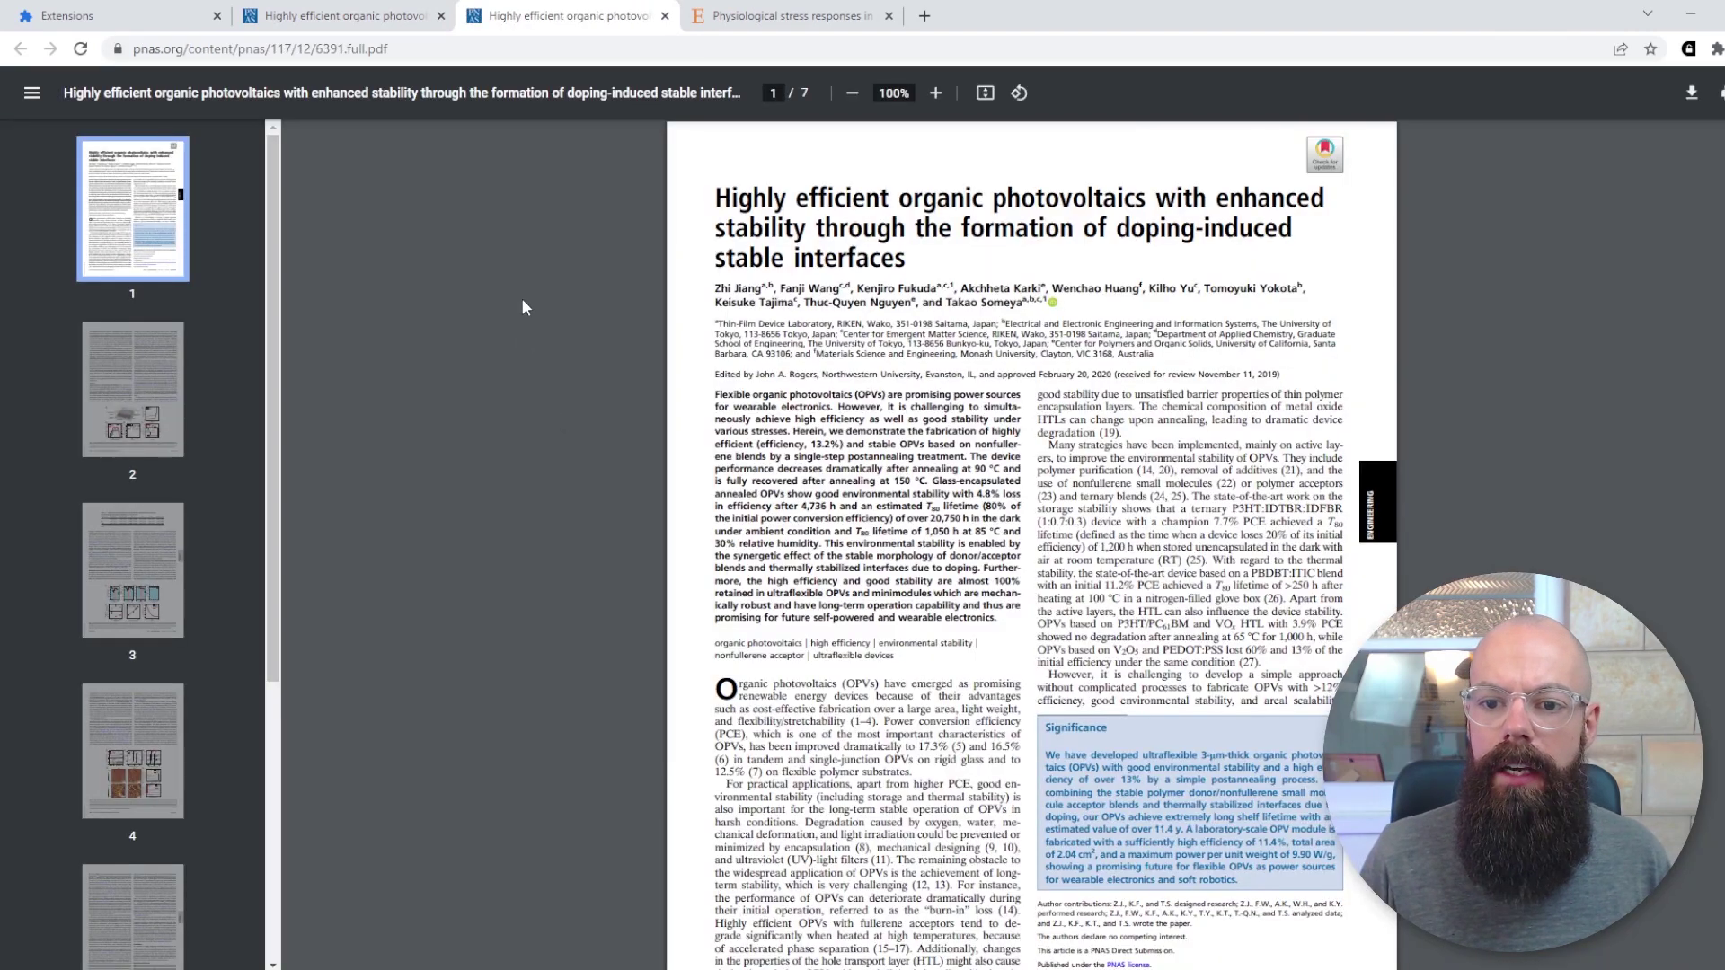
{"action": "left_click", "coordinate": [381, 15]}
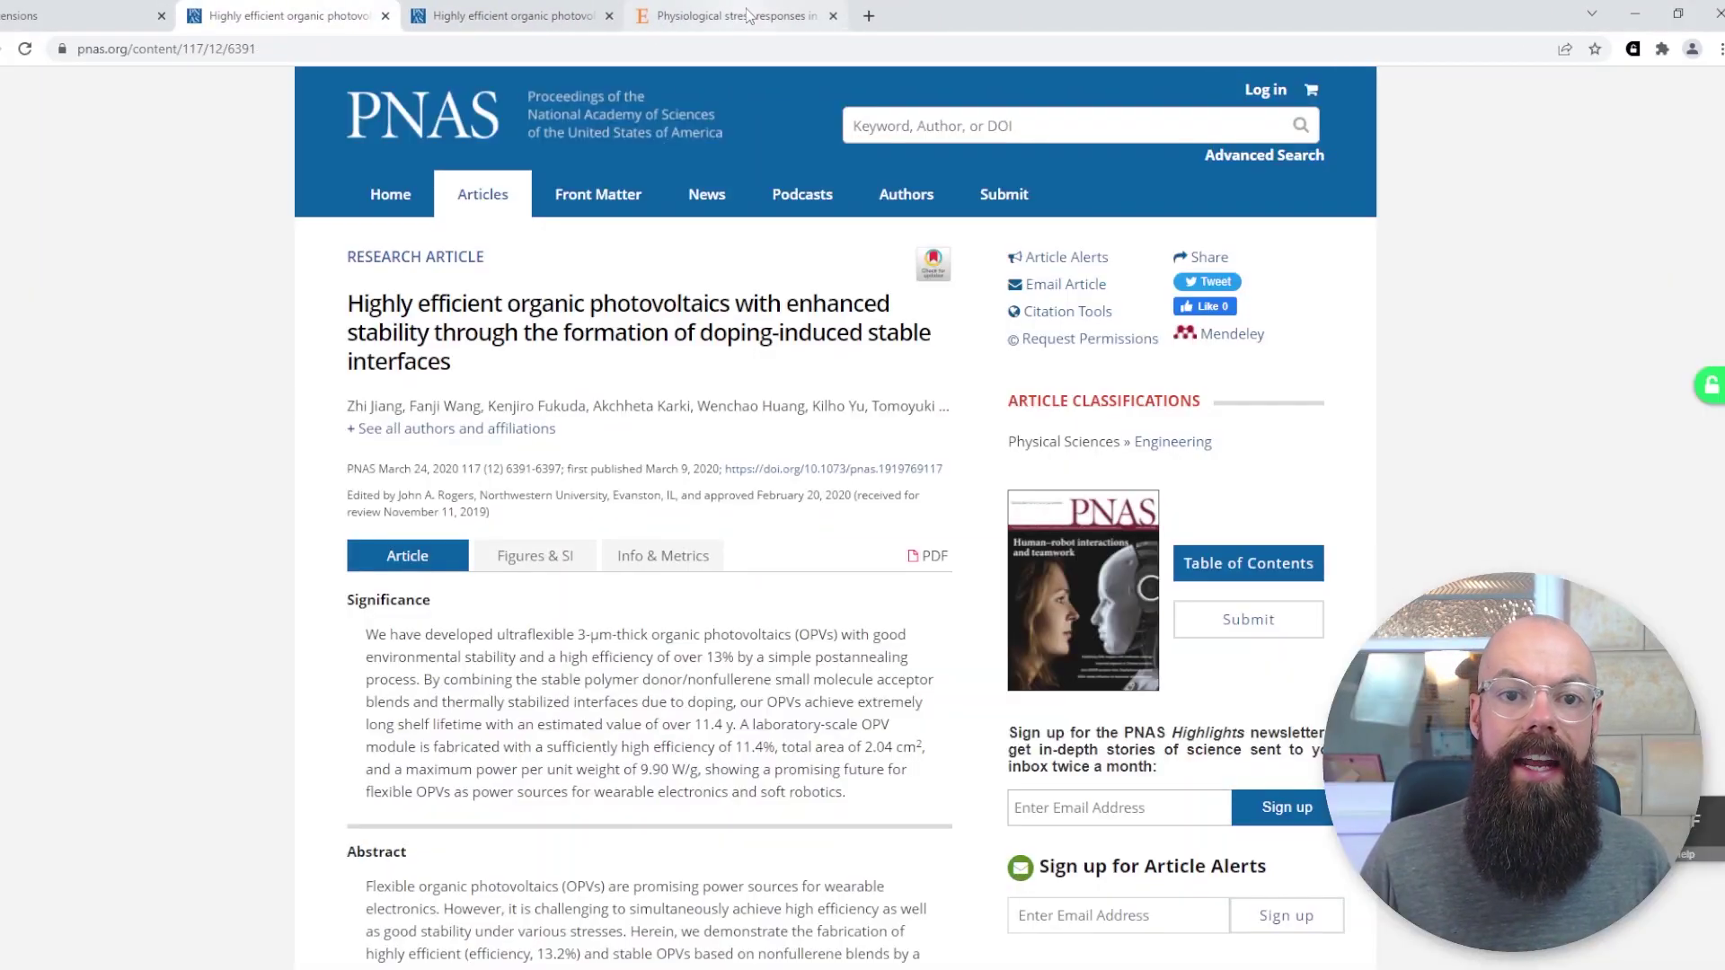
{"action": "left_click", "coordinate": [746, 16]}
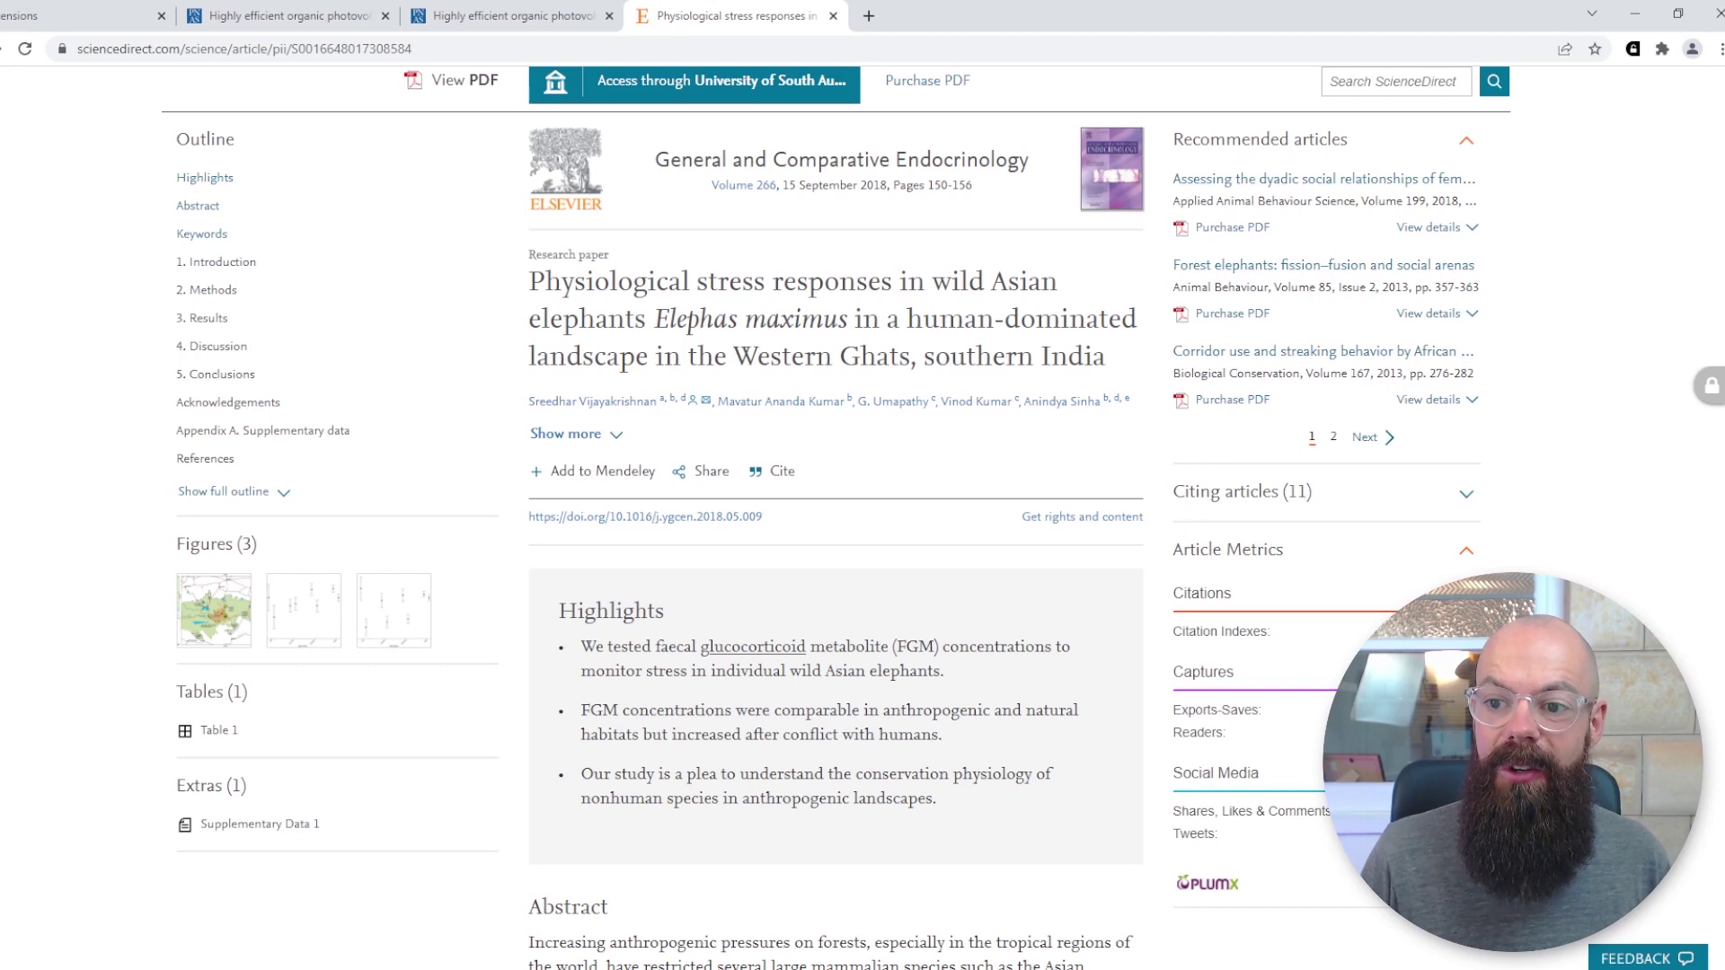
{"action": "left_click", "coordinate": [1710, 387]}
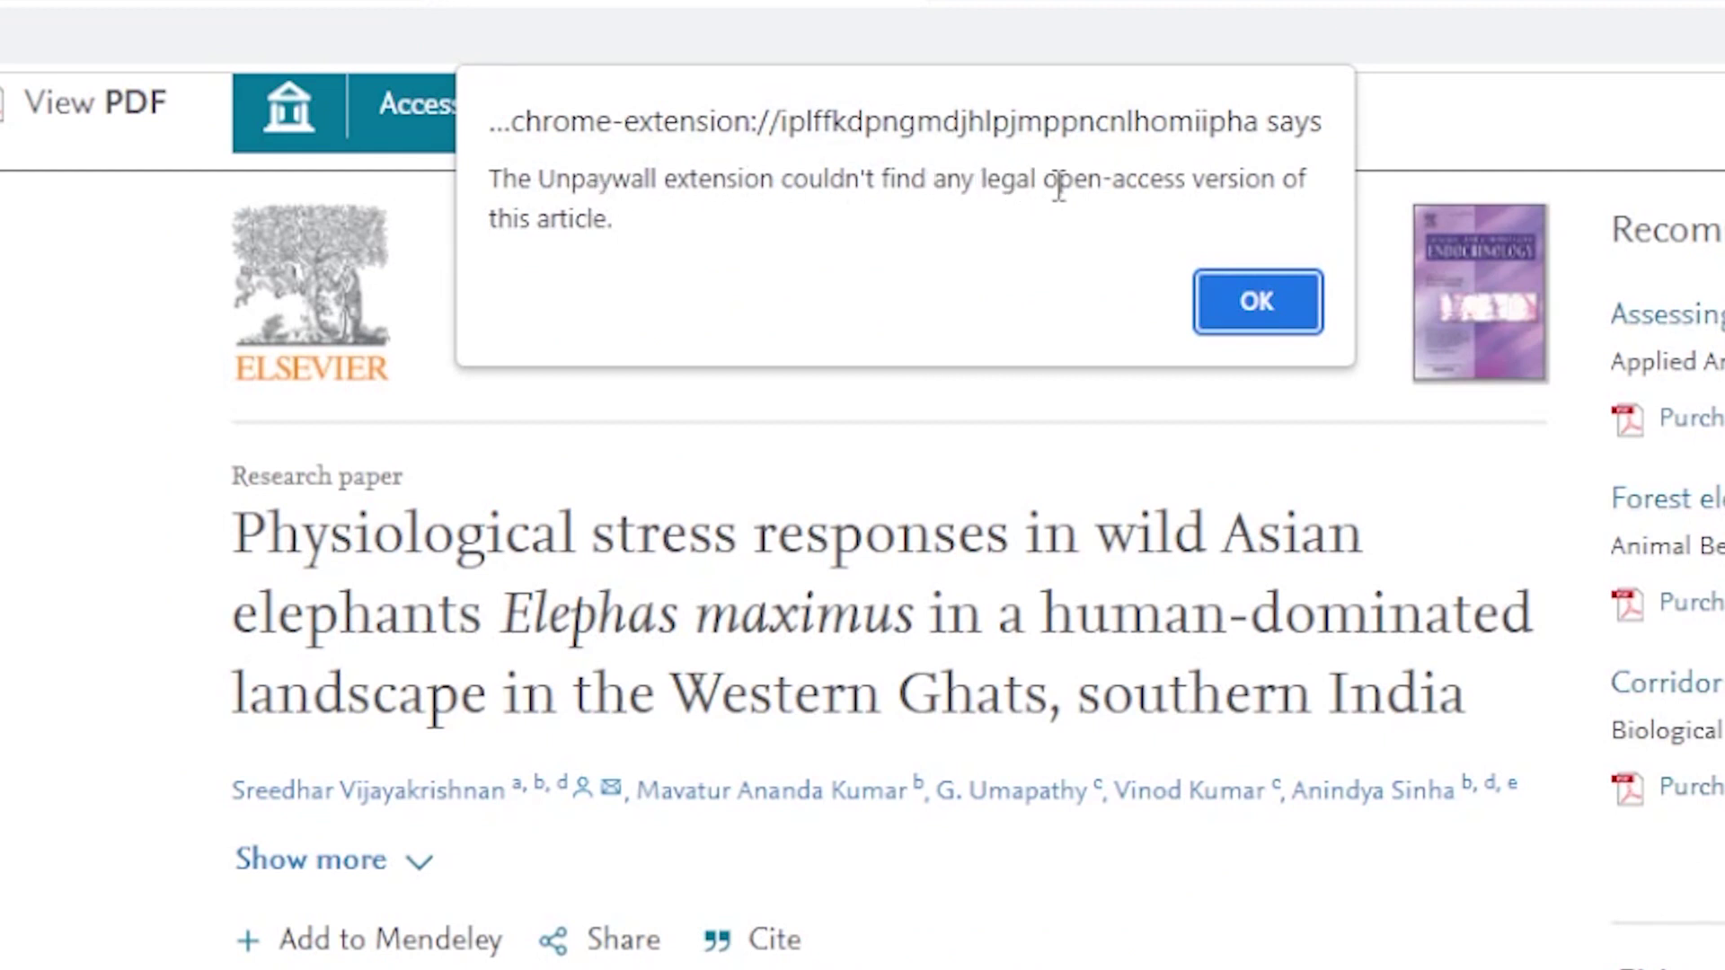
{"action": "left_click", "coordinate": [1257, 302]}
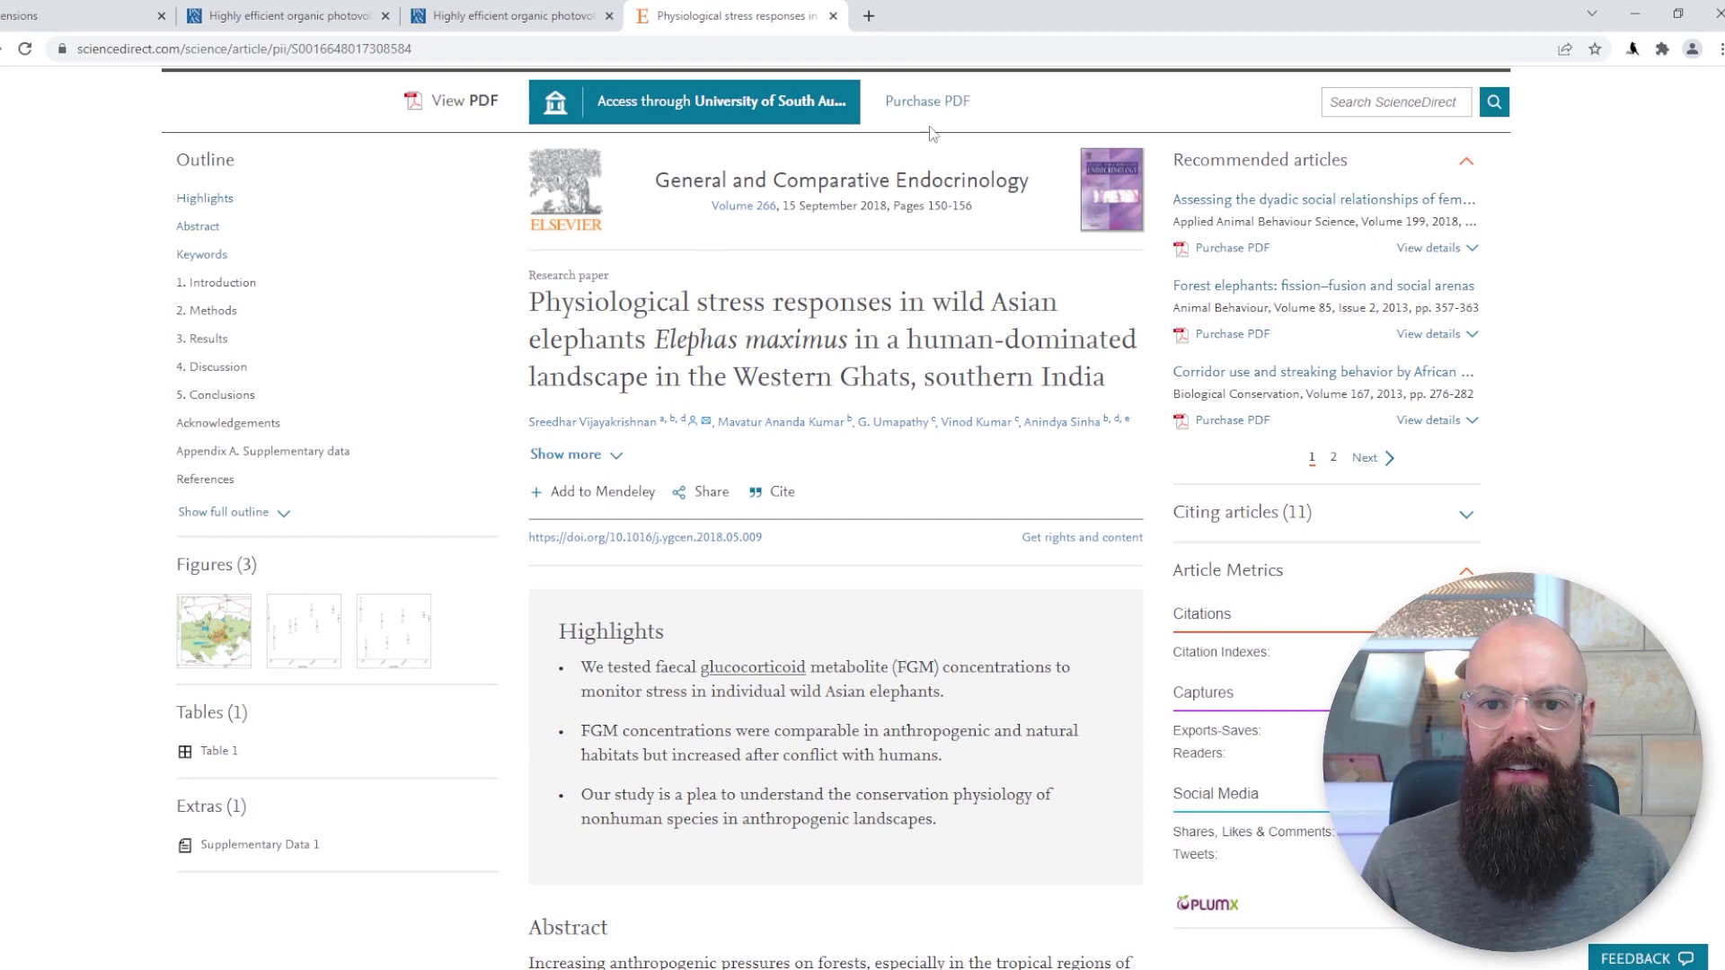
Fetch the elephant stress paper through Sci-Hub X Now, dismissing the mirror alert and Extensions tab
{"action": "left_click", "coordinate": [1634, 50]}
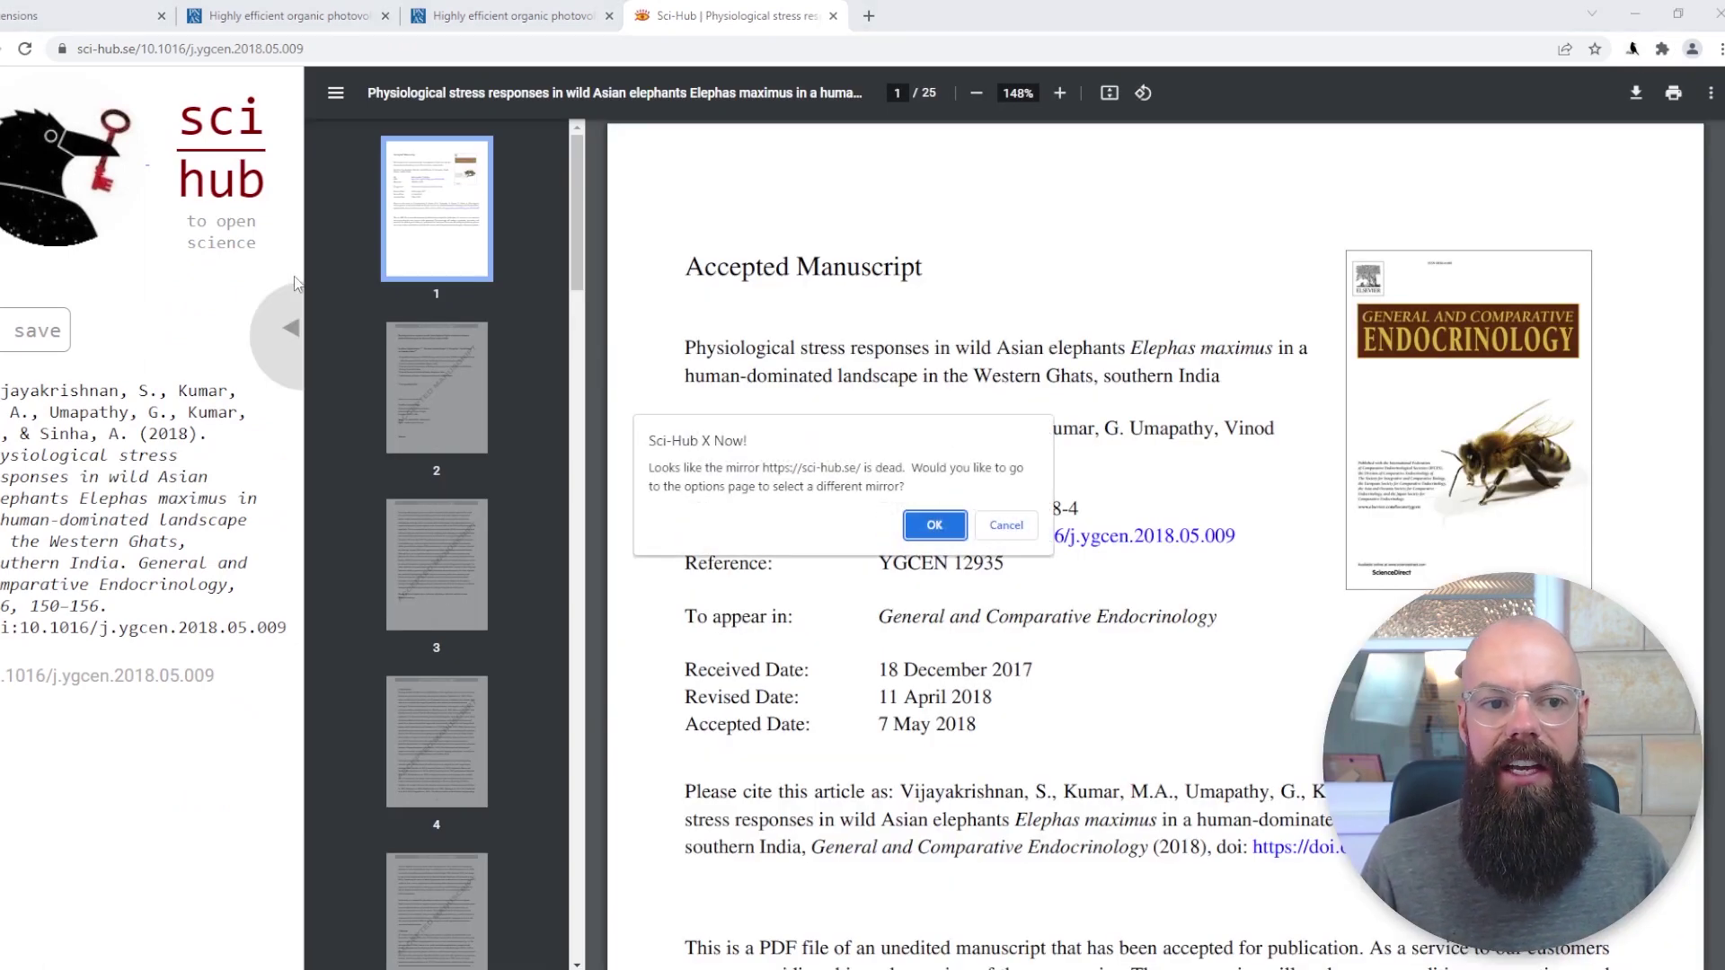
{"action": "left_click", "coordinate": [936, 527]}
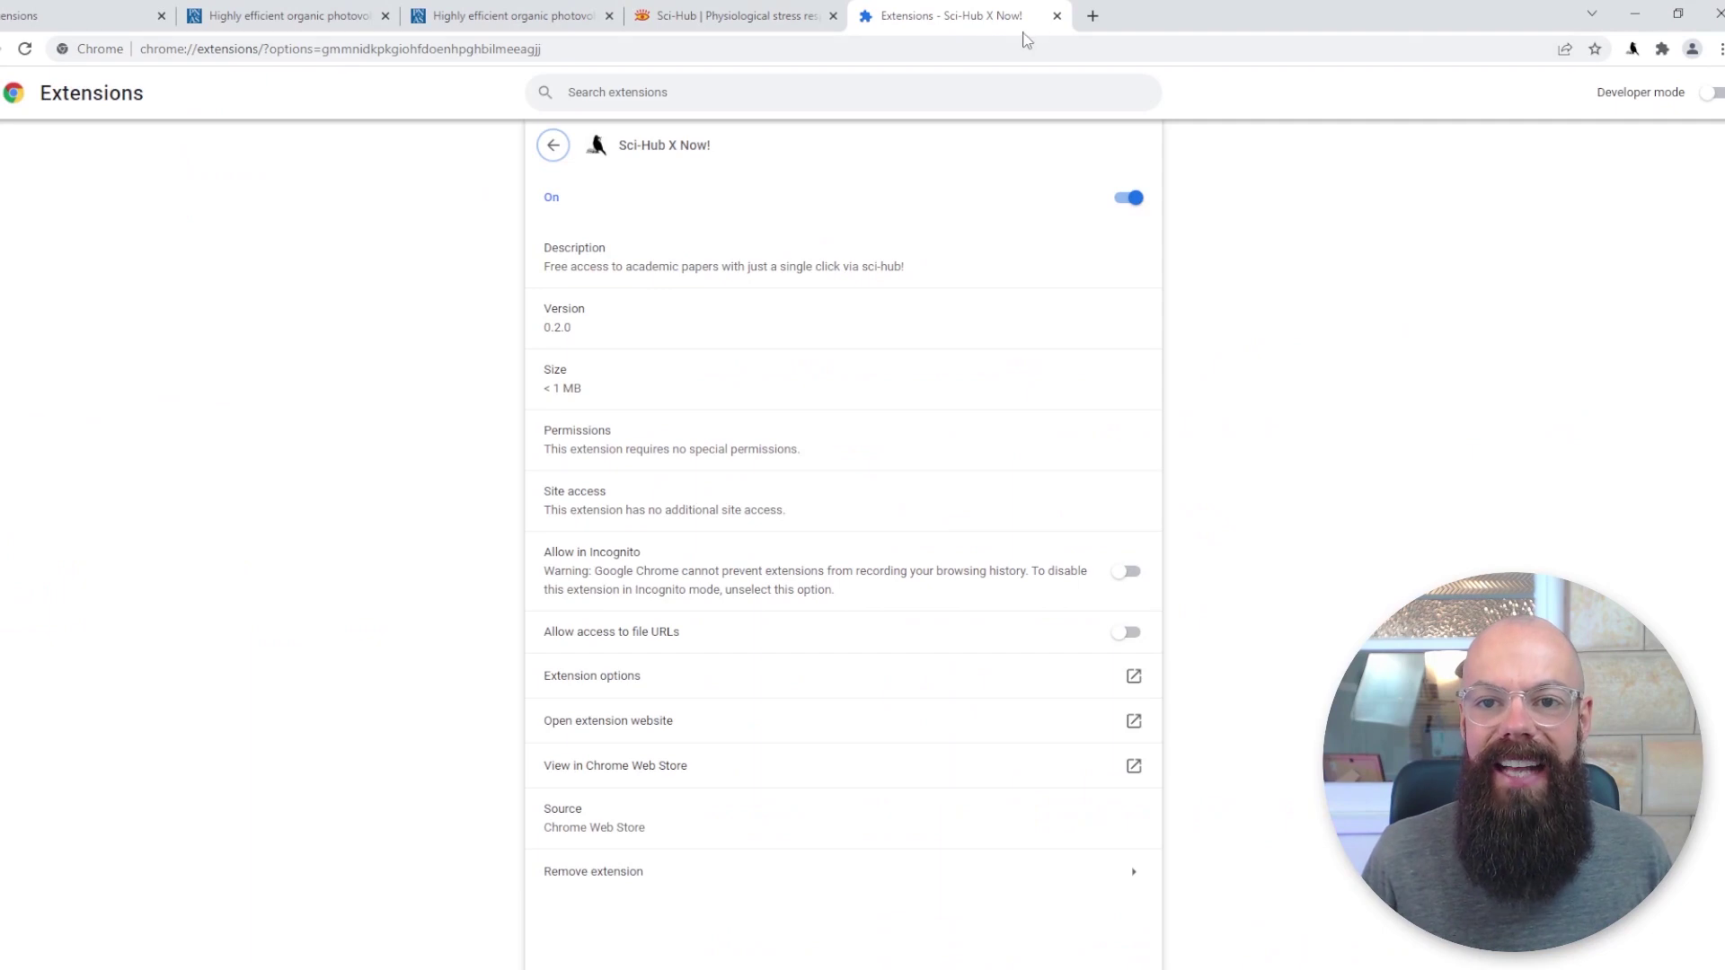
{"action": "left_click", "coordinate": [1058, 16]}
Scroll through the first pages of the elephant stress PDF
{"action": "scroll", "coordinate": [906, 507], "scroll_direction": "down", "scroll_amount": 10}
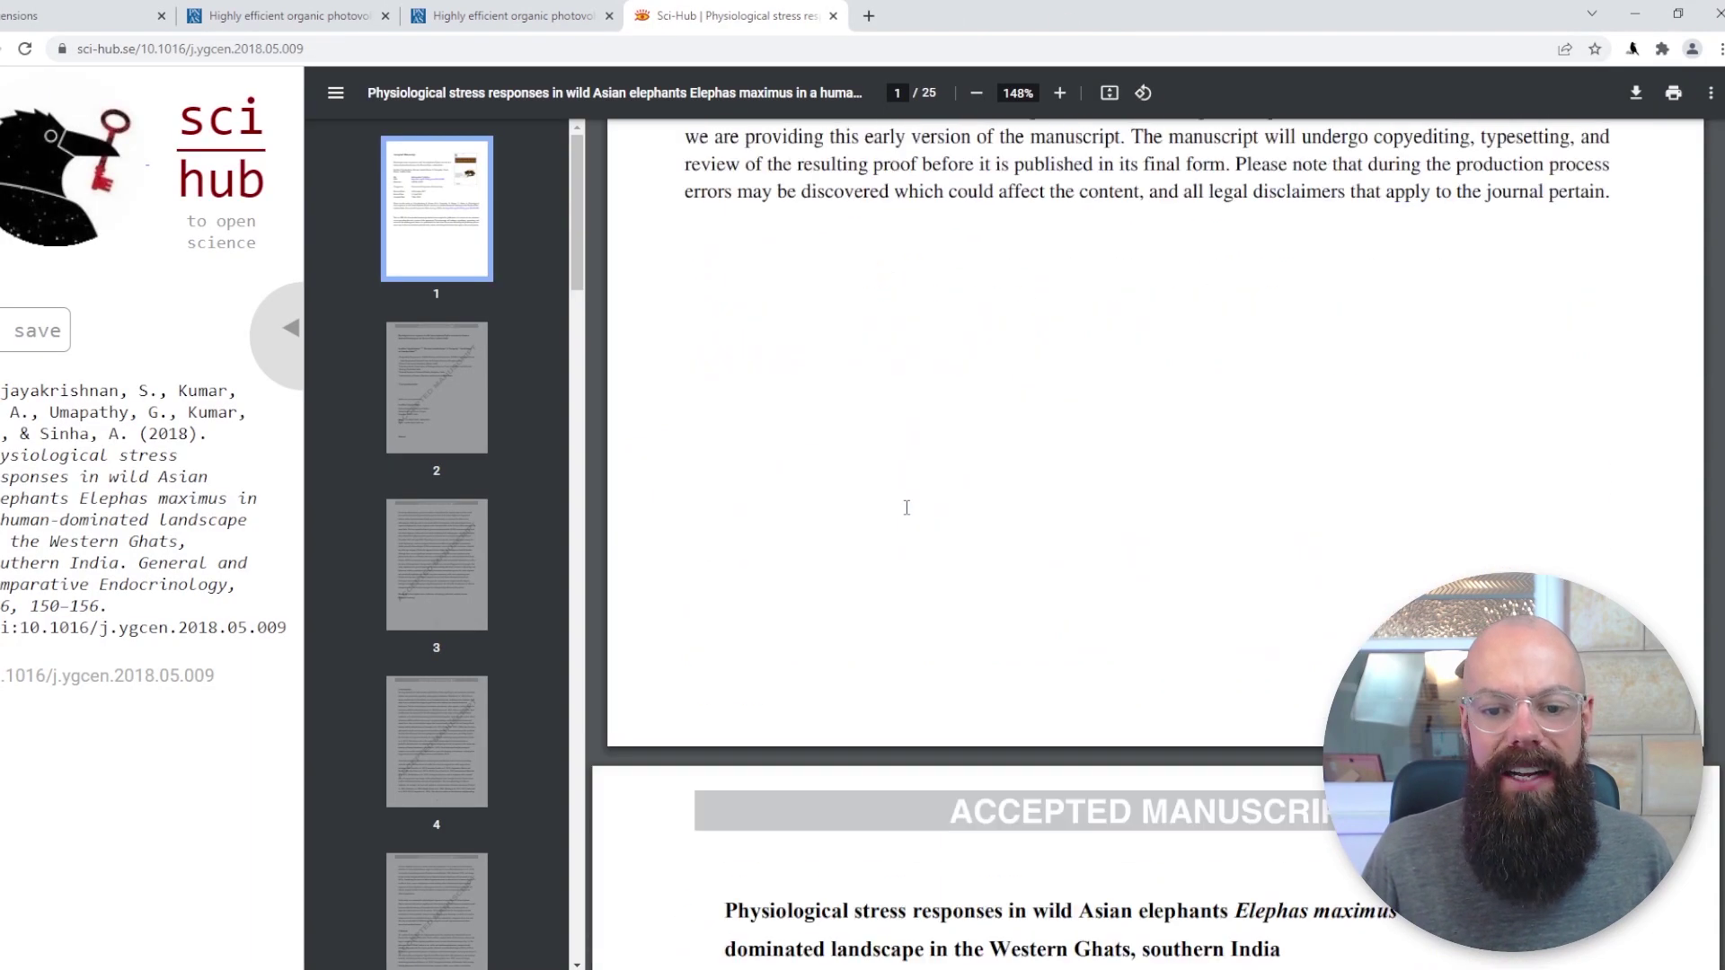
{"action": "scroll", "coordinate": [906, 507], "scroll_direction": "down", "scroll_amount": 20}
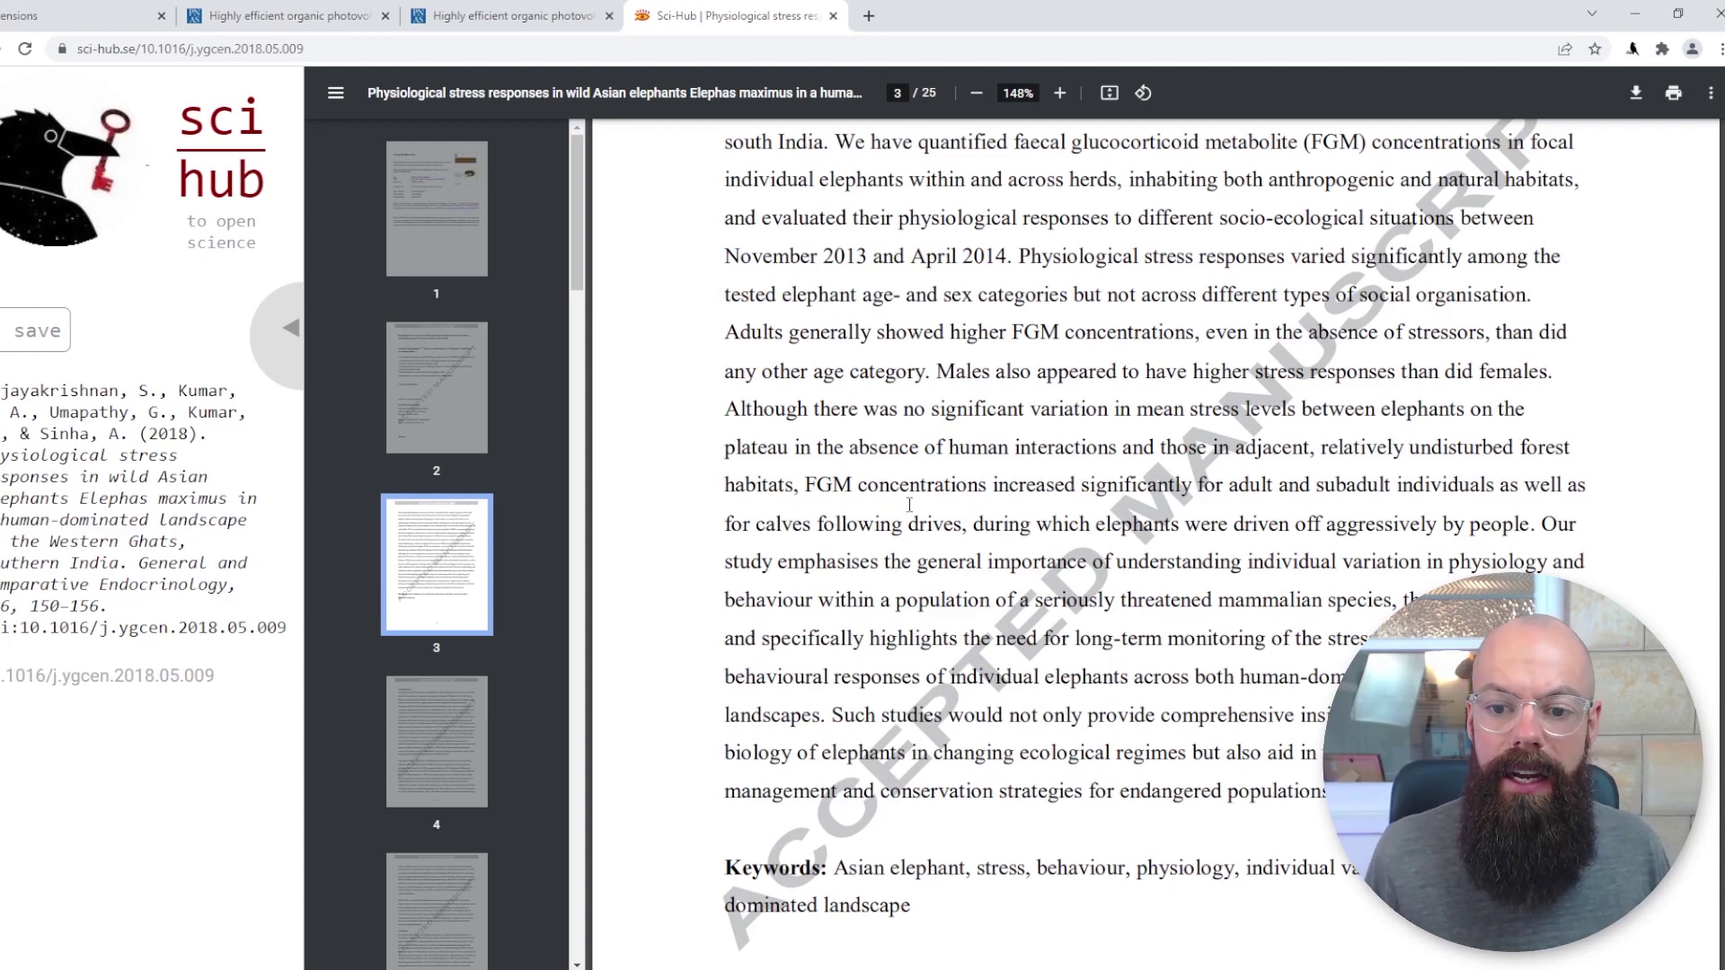
{"action": "scroll", "coordinate": [908, 507], "scroll_direction": "down", "scroll_amount": 10}
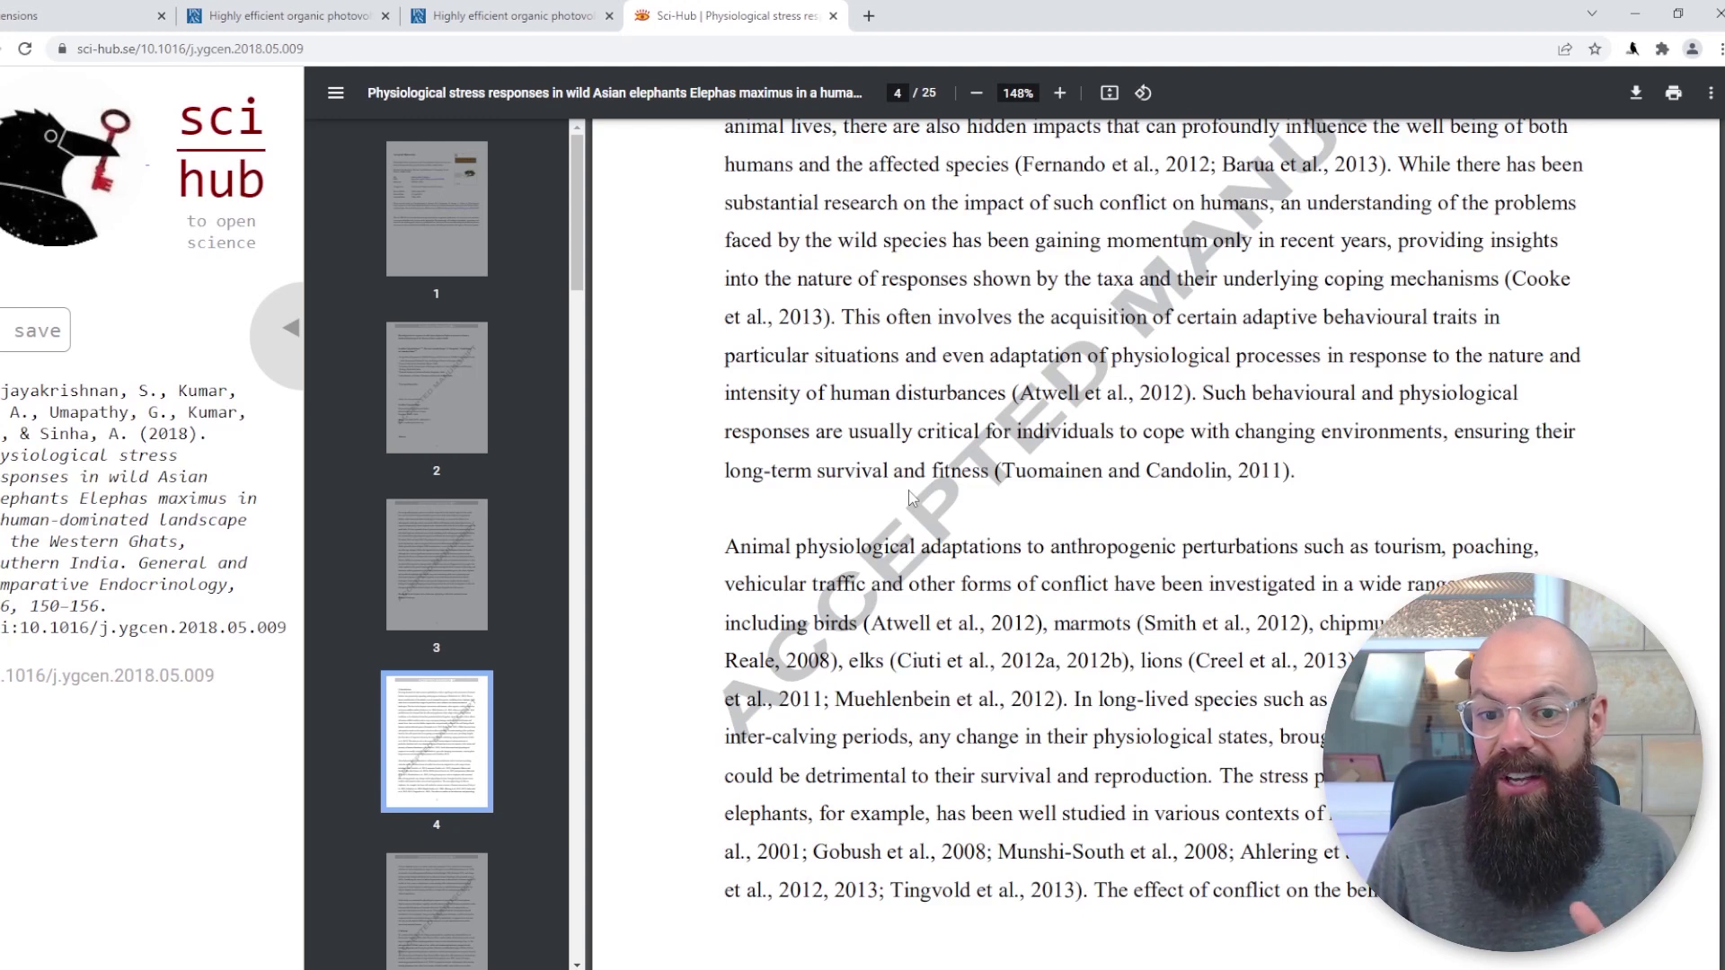
{"action": "scroll", "coordinate": [909, 497], "scroll_direction": "down", "scroll_amount": 12}
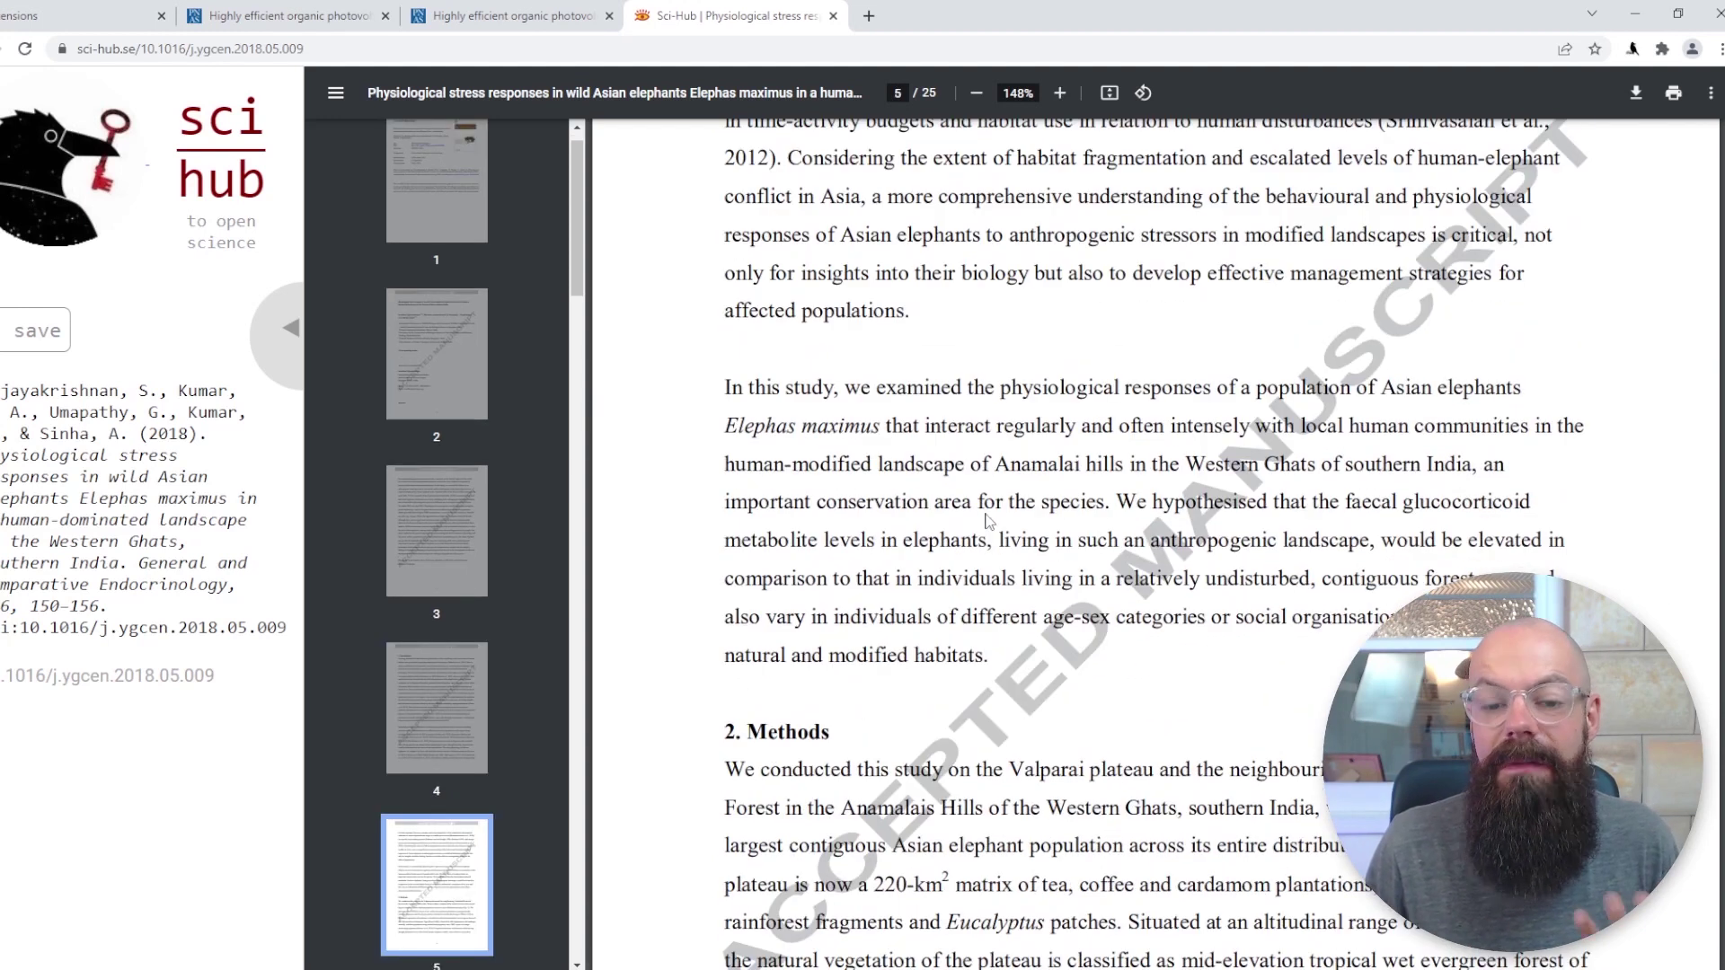
{"action": "scroll", "coordinate": [987, 521], "scroll_direction": "down", "scroll_amount": 8}
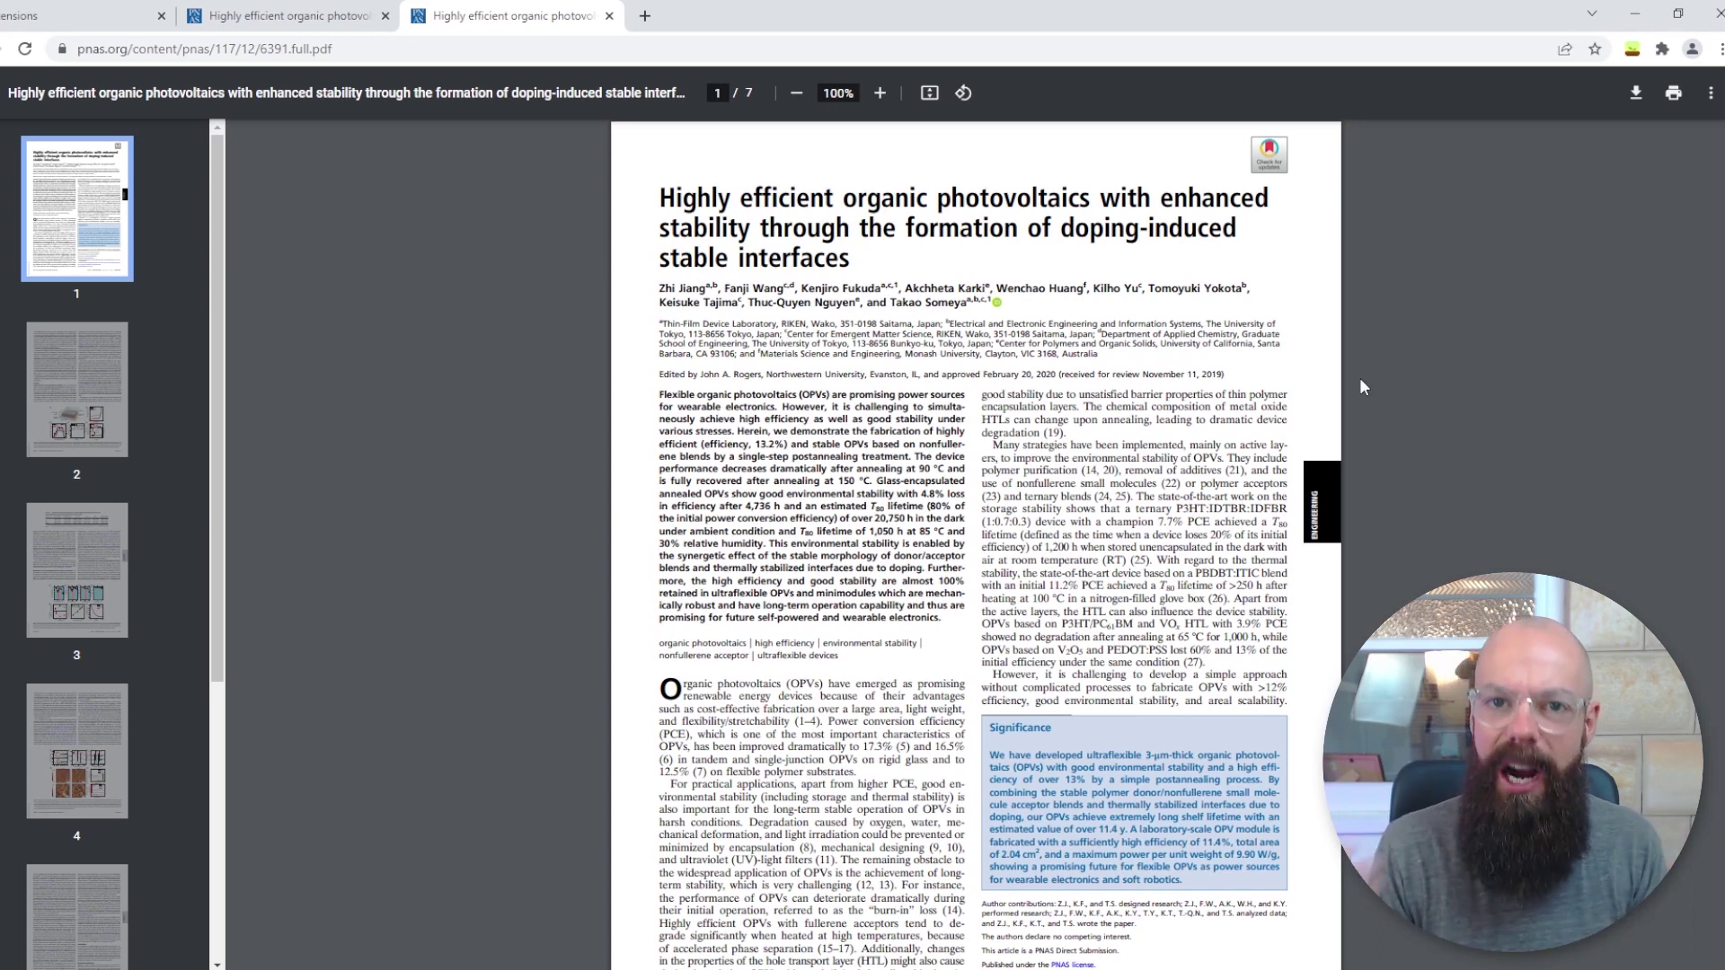
Open Forest and adjust its timer arrows until the focus session reads 15:00
{"action": "left_click", "coordinate": [1631, 48]}
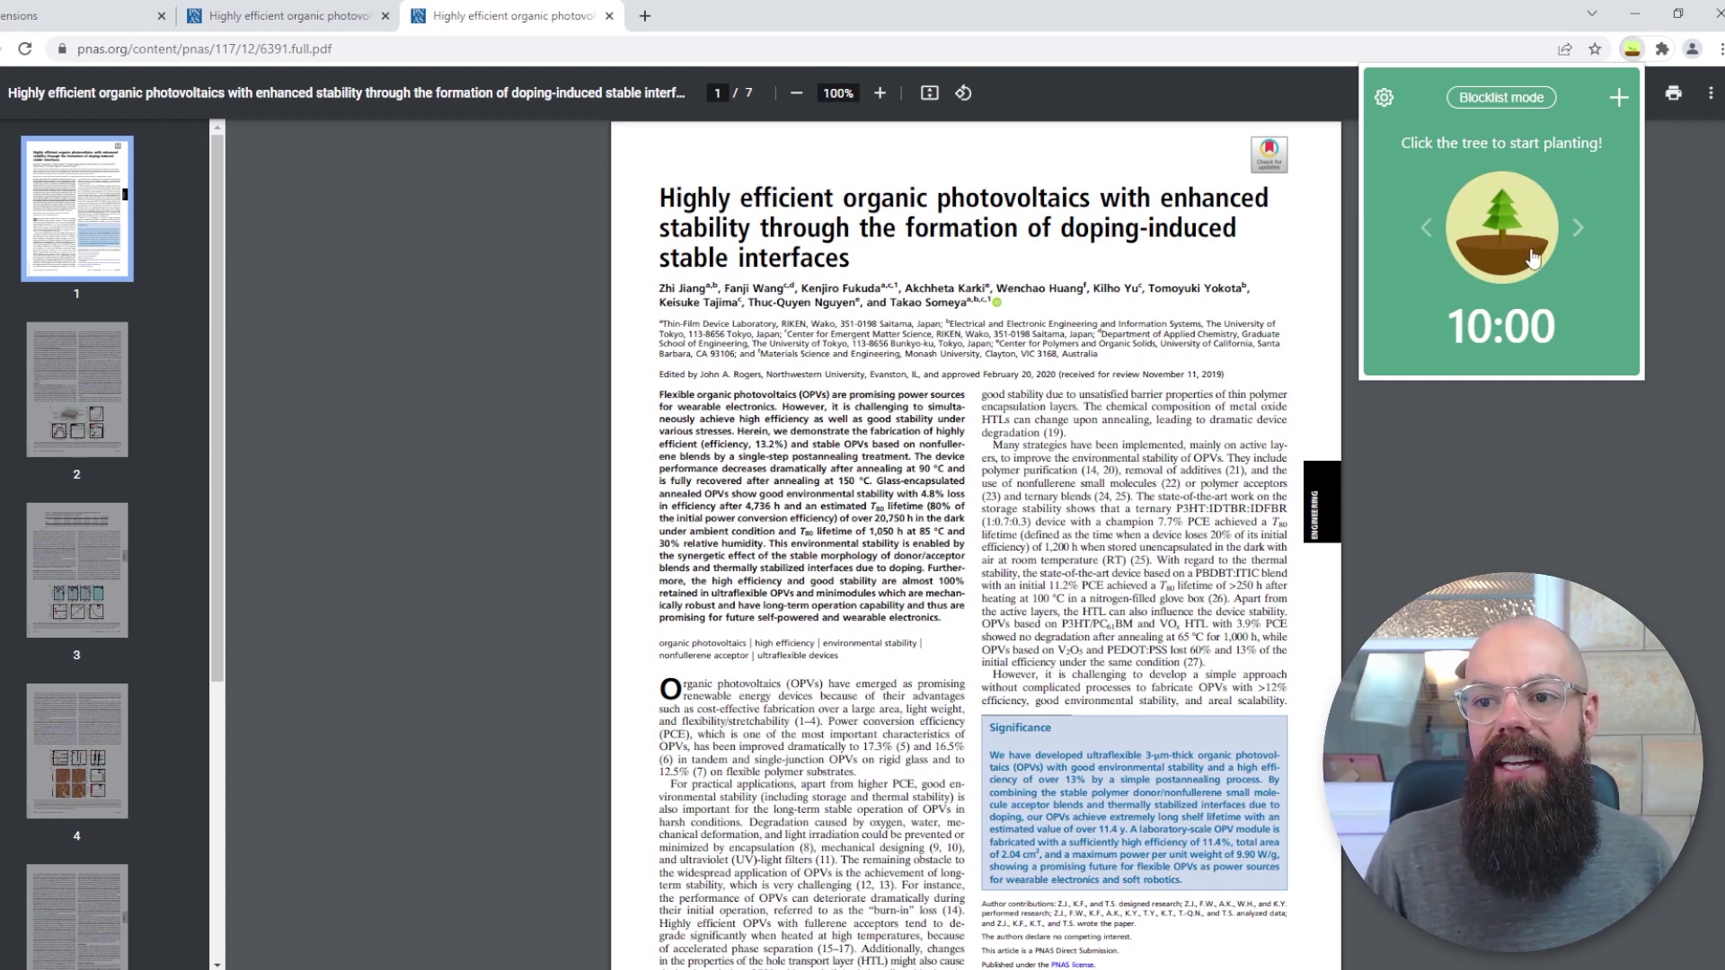
{"action": "left_click", "coordinate": [1594, 328]}
{"action": "left_click", "coordinate": [1594, 328]}
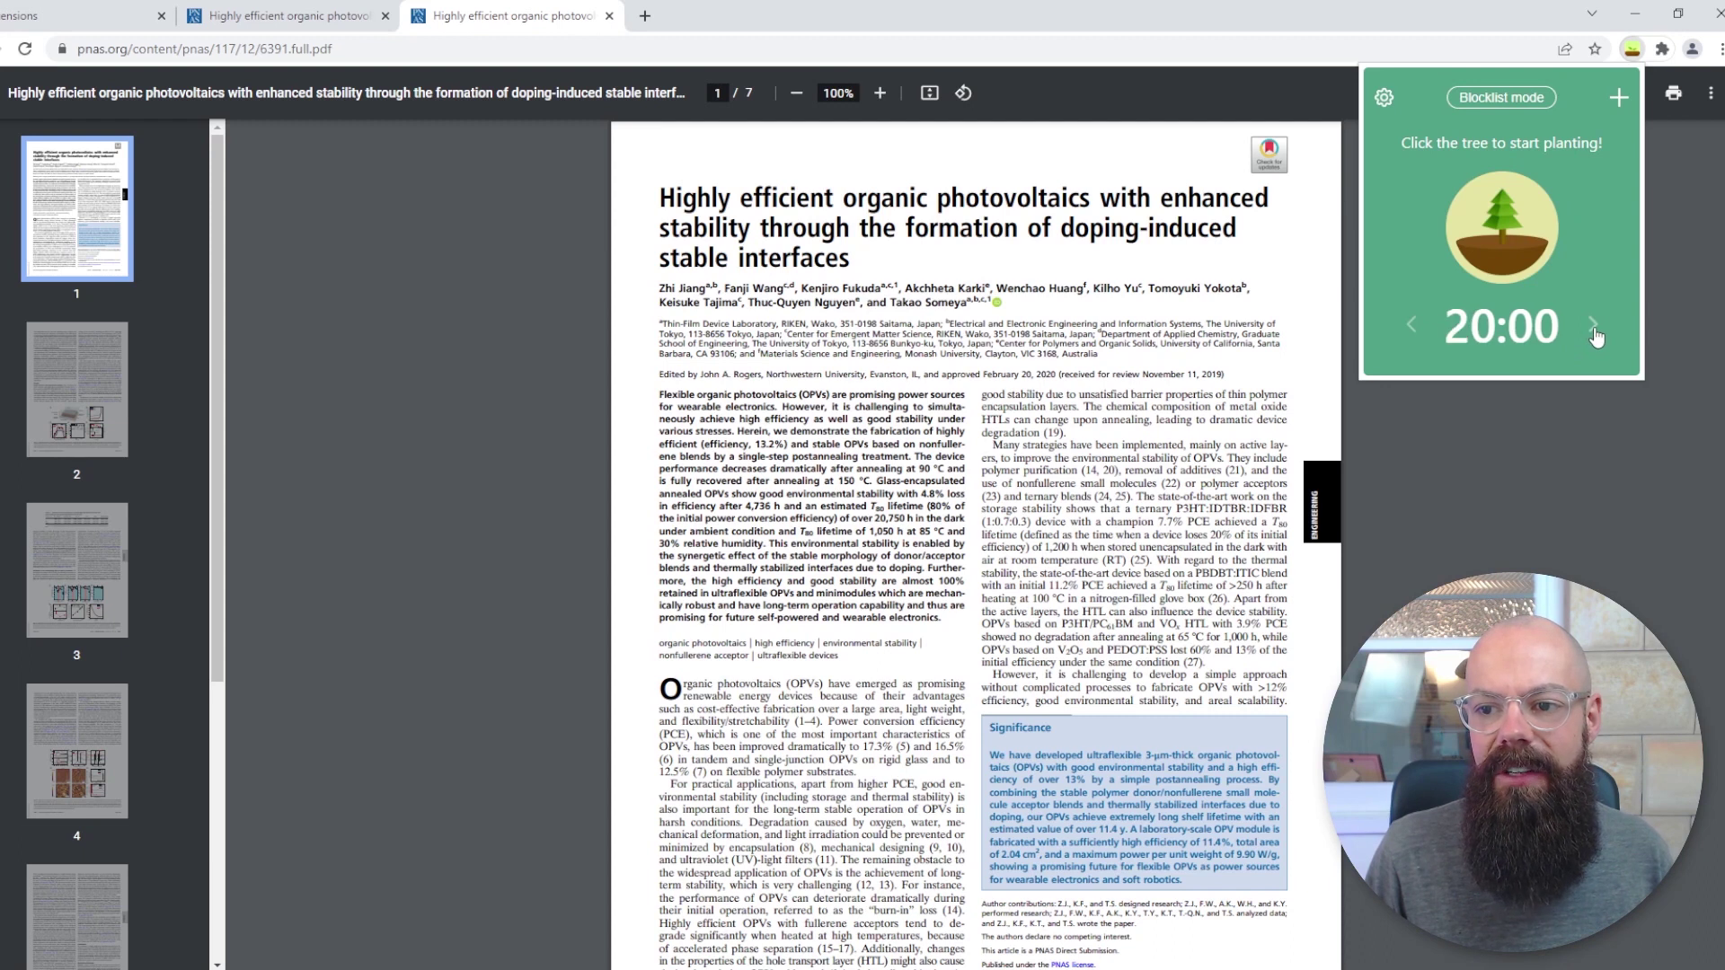
{"action": "left_click", "coordinate": [1593, 328]}
{"action": "left_click", "coordinate": [1413, 328]}
{"action": "left_click", "coordinate": [1413, 329]}
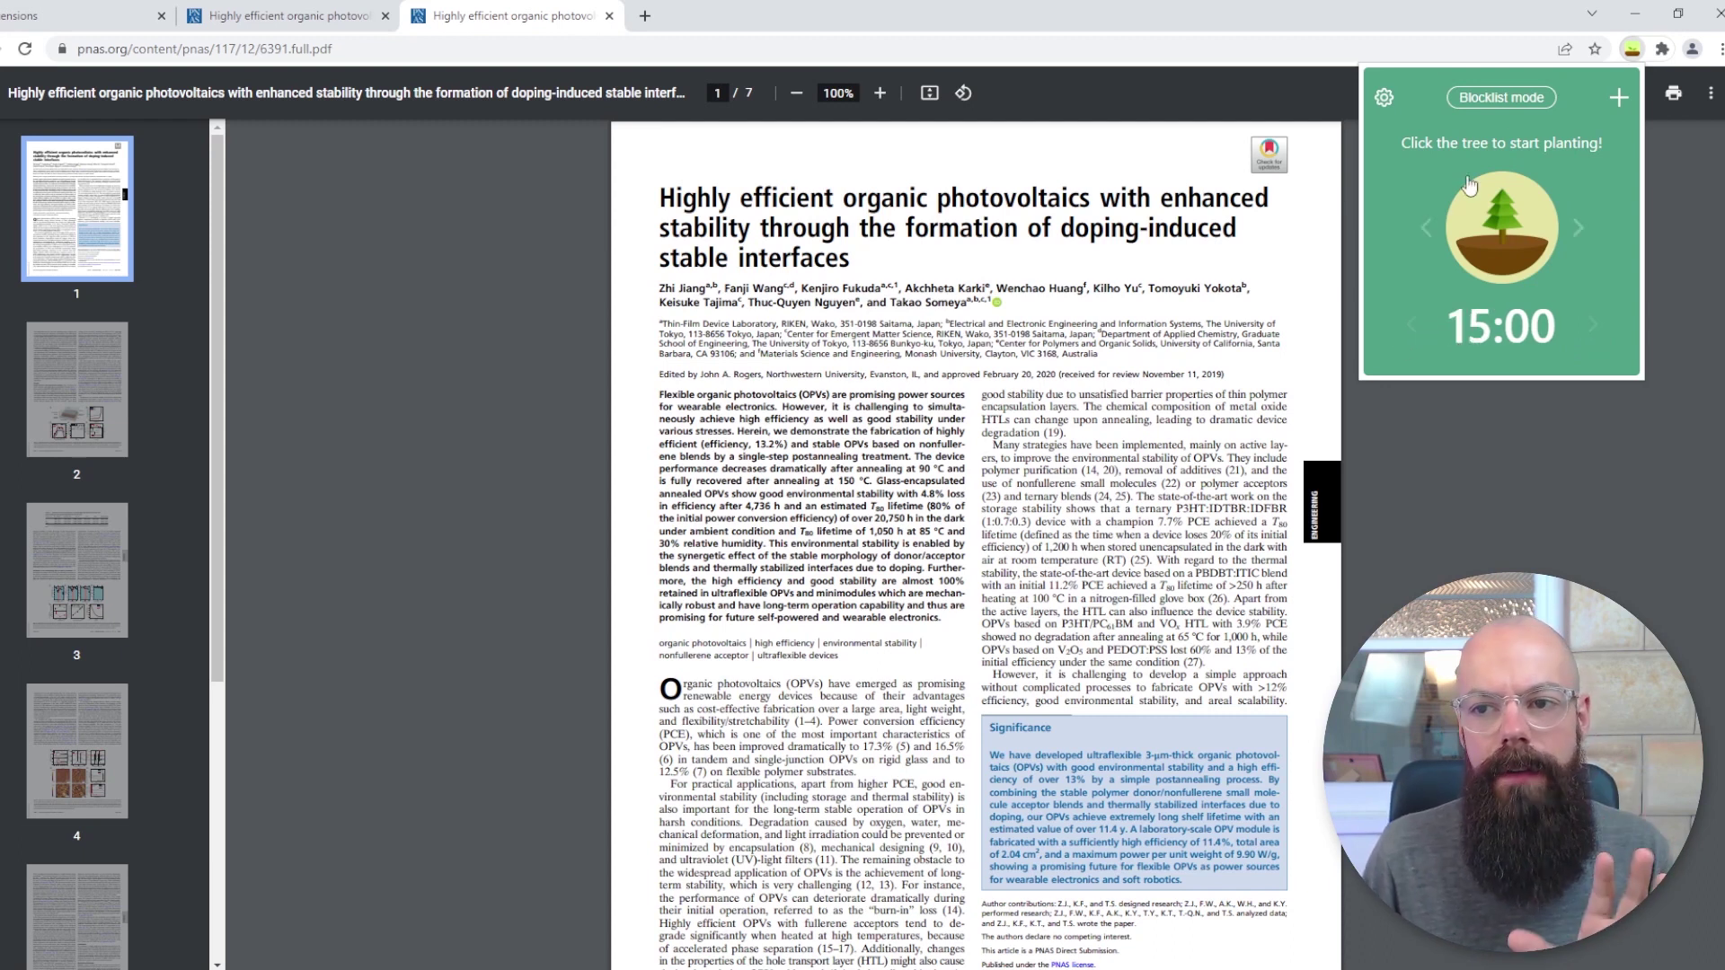
Browse Forest's settings pages My Blocklist, My Allowlist and About Forest, ending on Planting Record
{"action": "left_click", "coordinate": [1384, 99]}
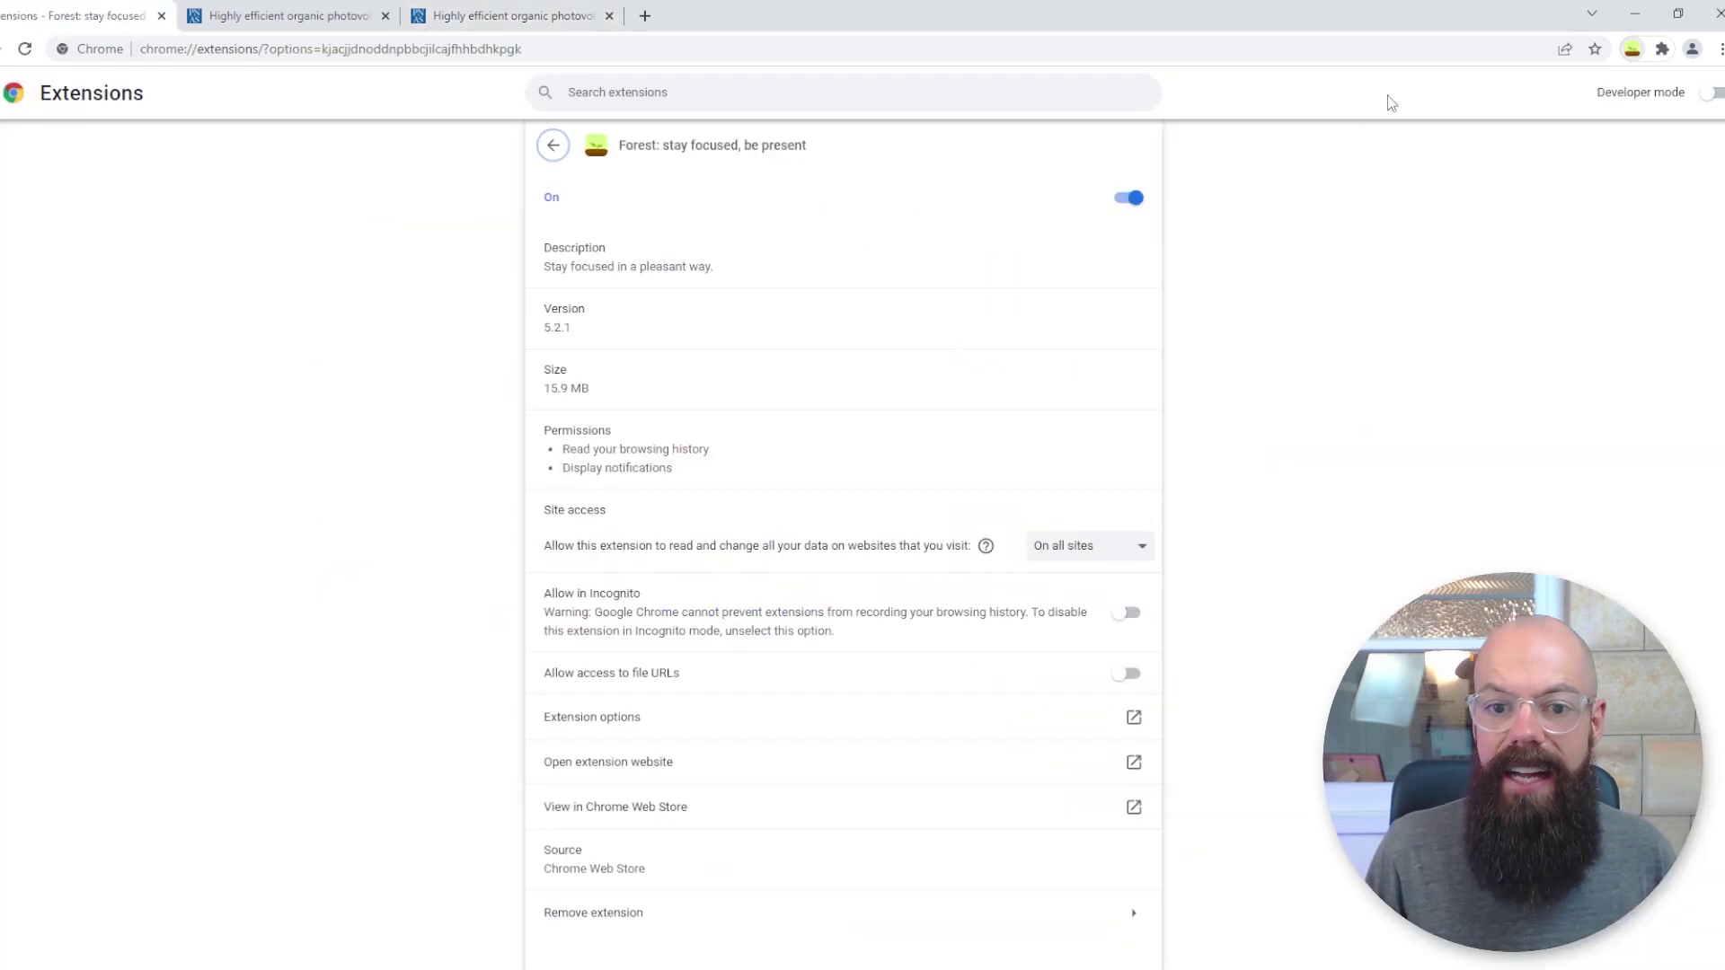
{"action": "left_click", "coordinate": [578, 499]}
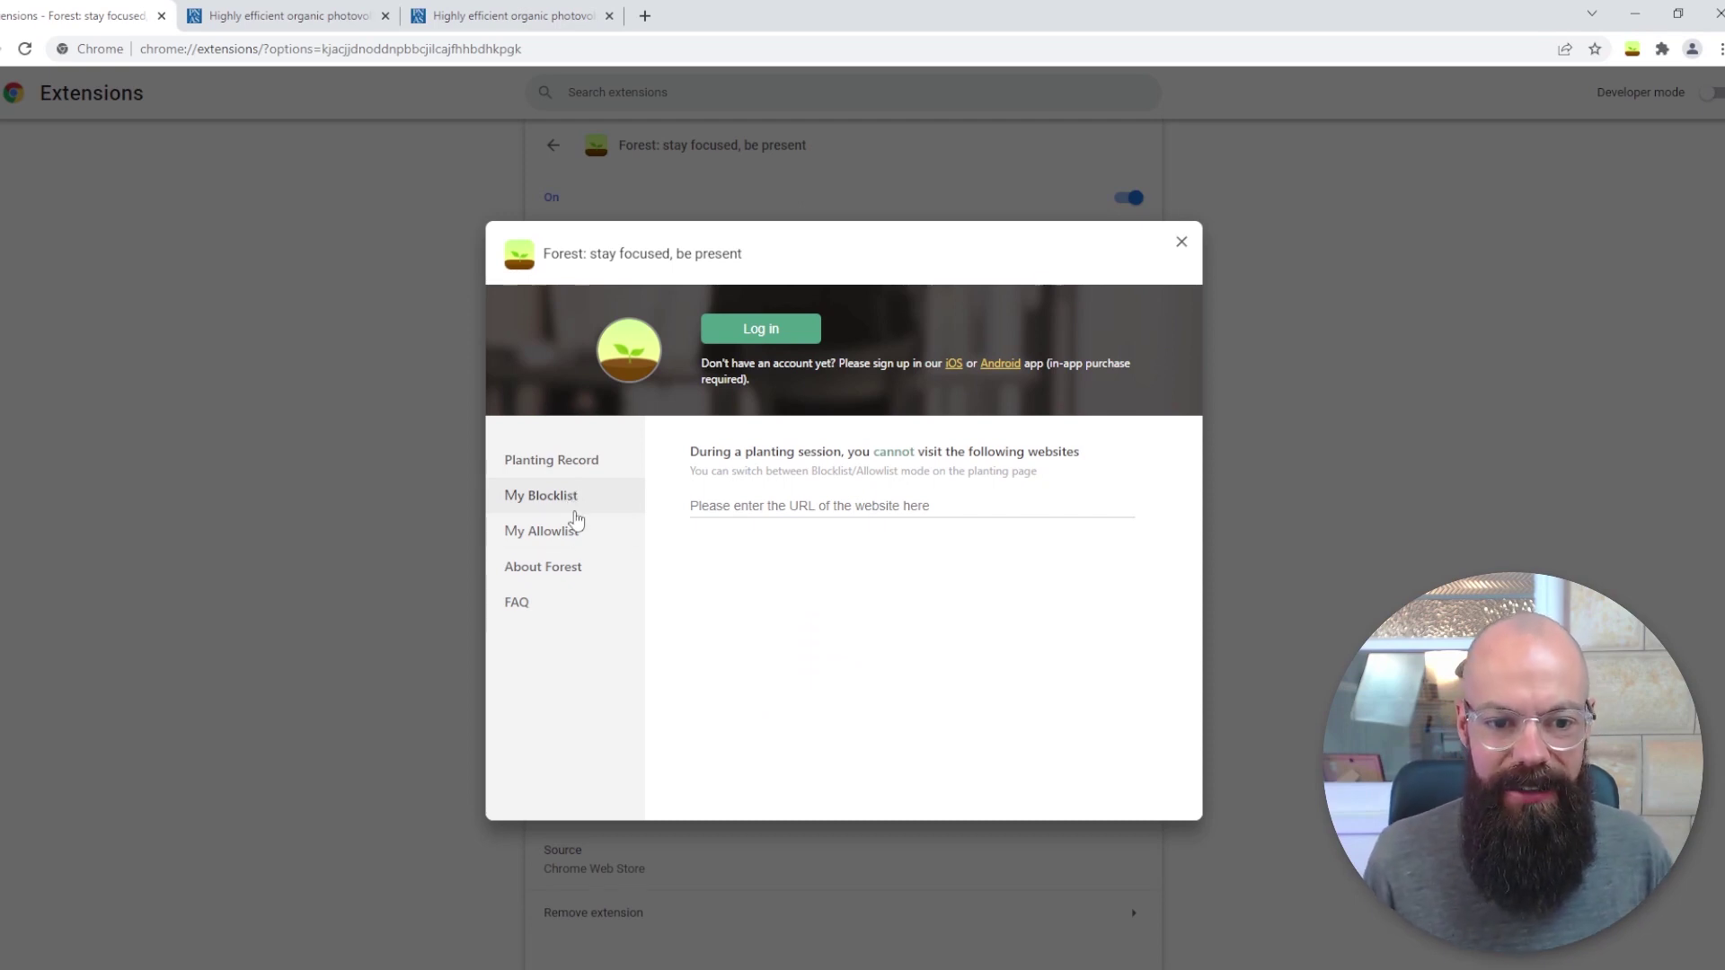
{"action": "left_click", "coordinate": [579, 535]}
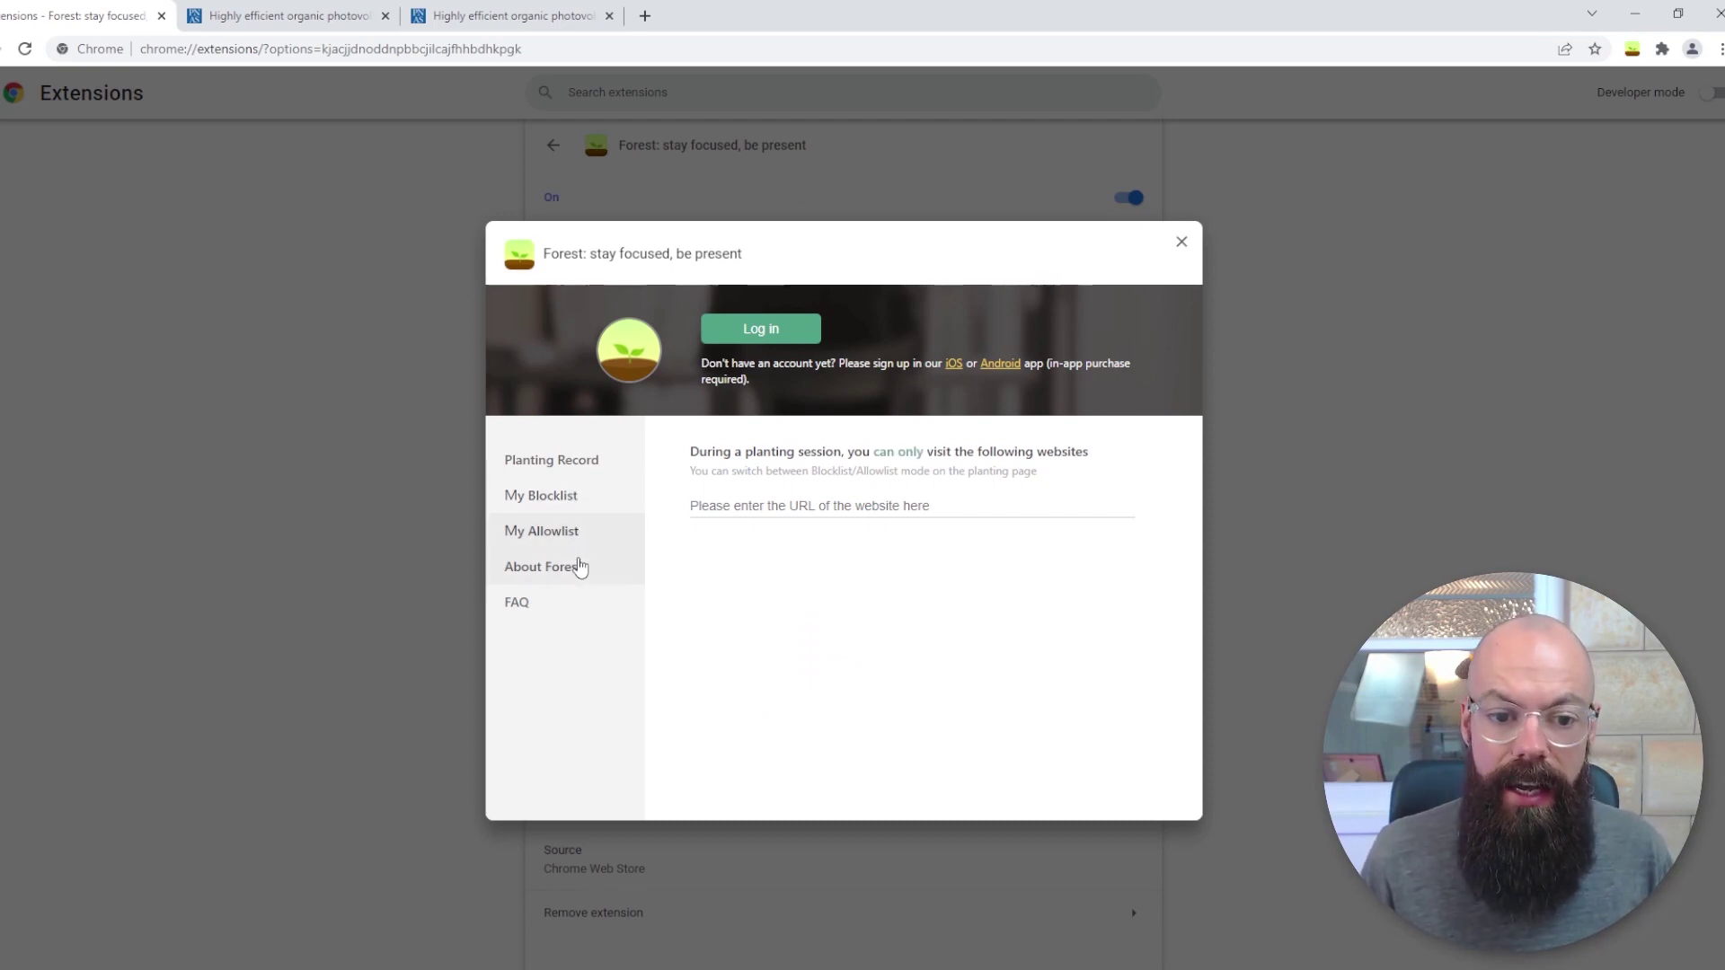
{"action": "left_click", "coordinate": [577, 565]}
{"action": "scroll", "coordinate": [816, 582], "scroll_direction": "down", "scroll_amount": 1}
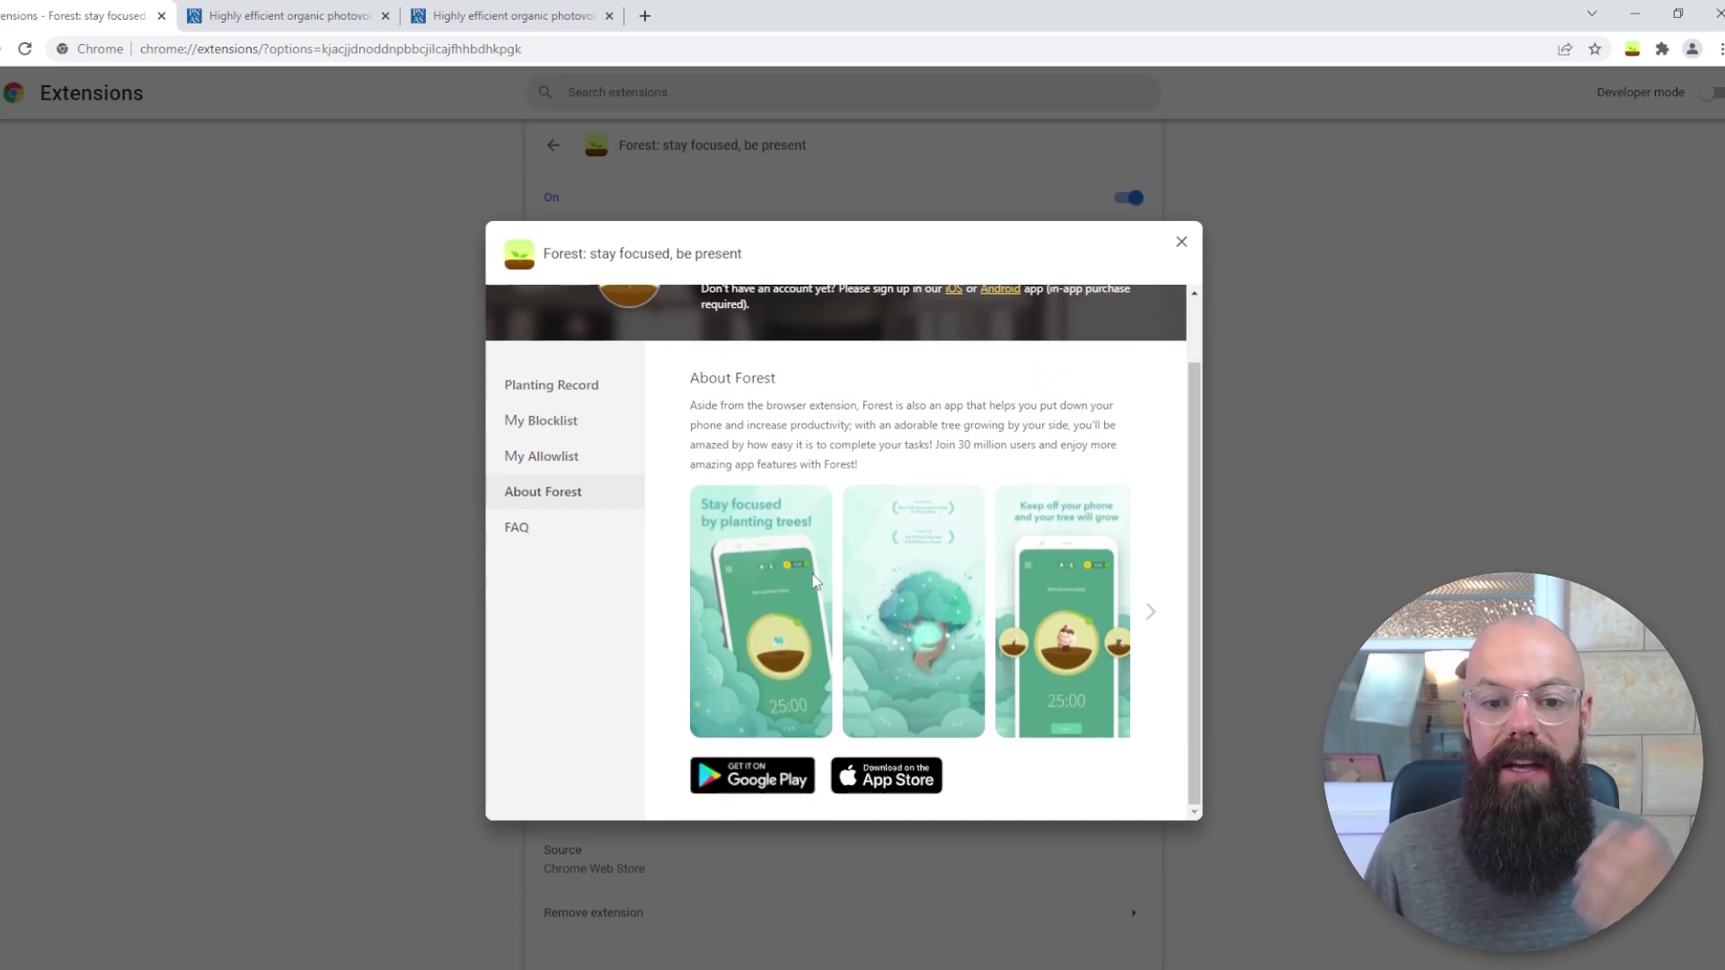
{"action": "left_click", "coordinate": [586, 388]}
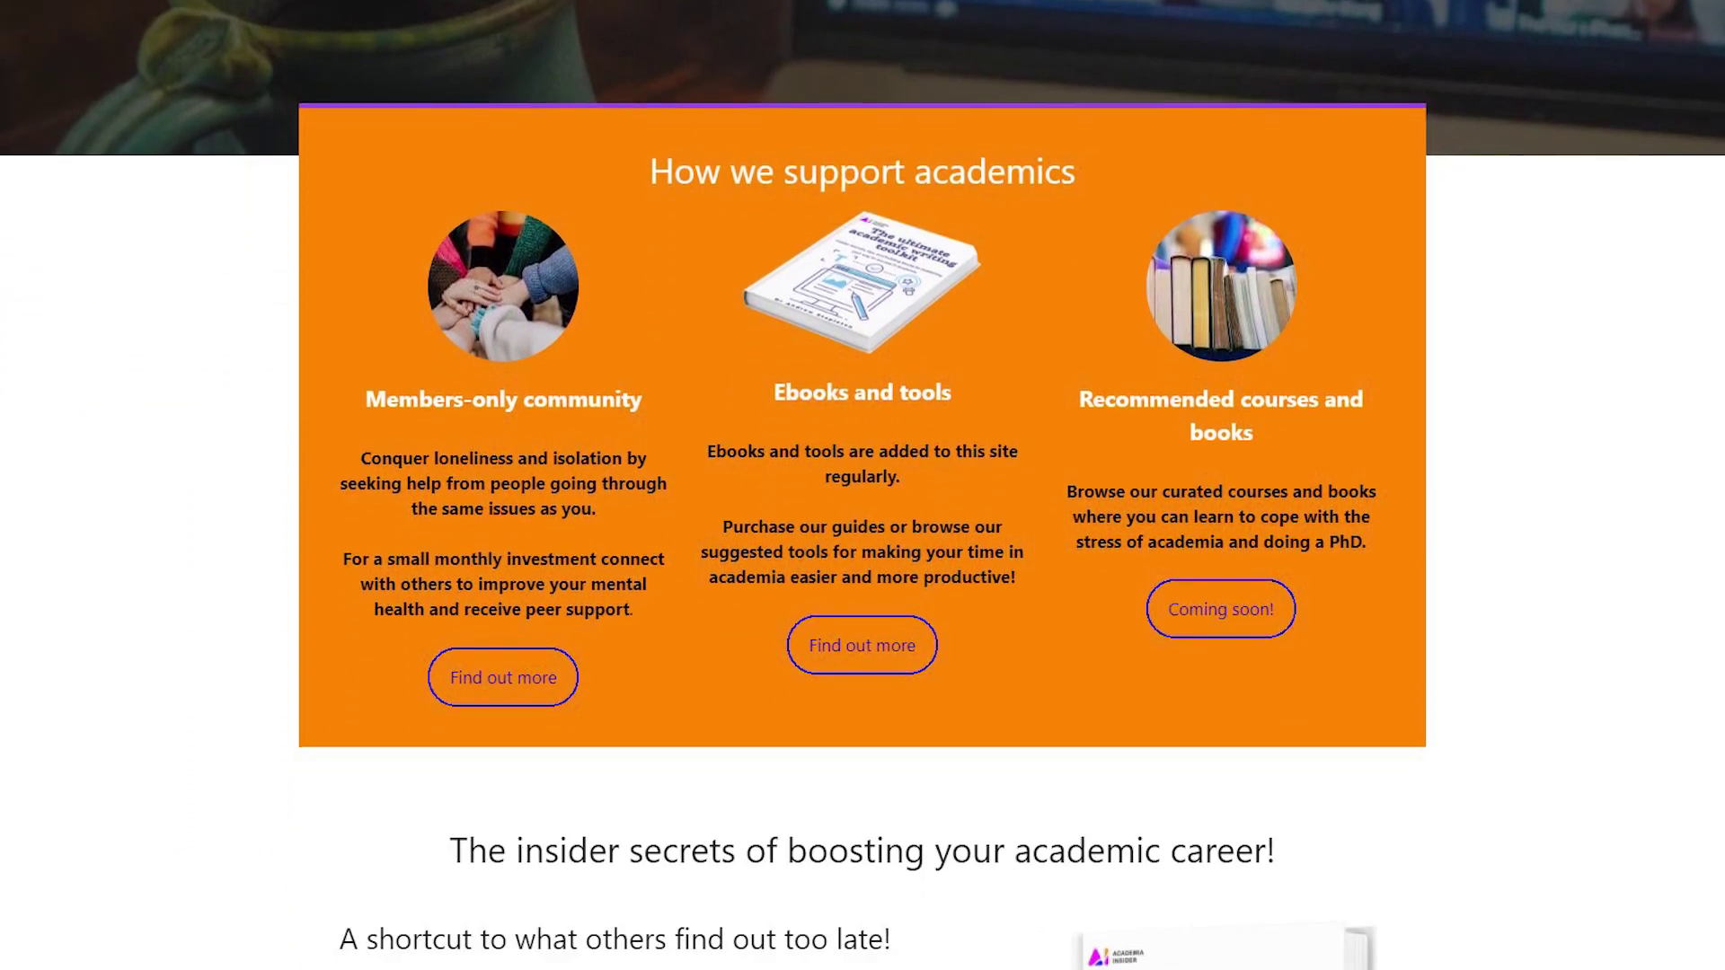
{"action": "scroll", "coordinate": [863, 485], "scroll_direction": "down", "scroll_amount": 7}
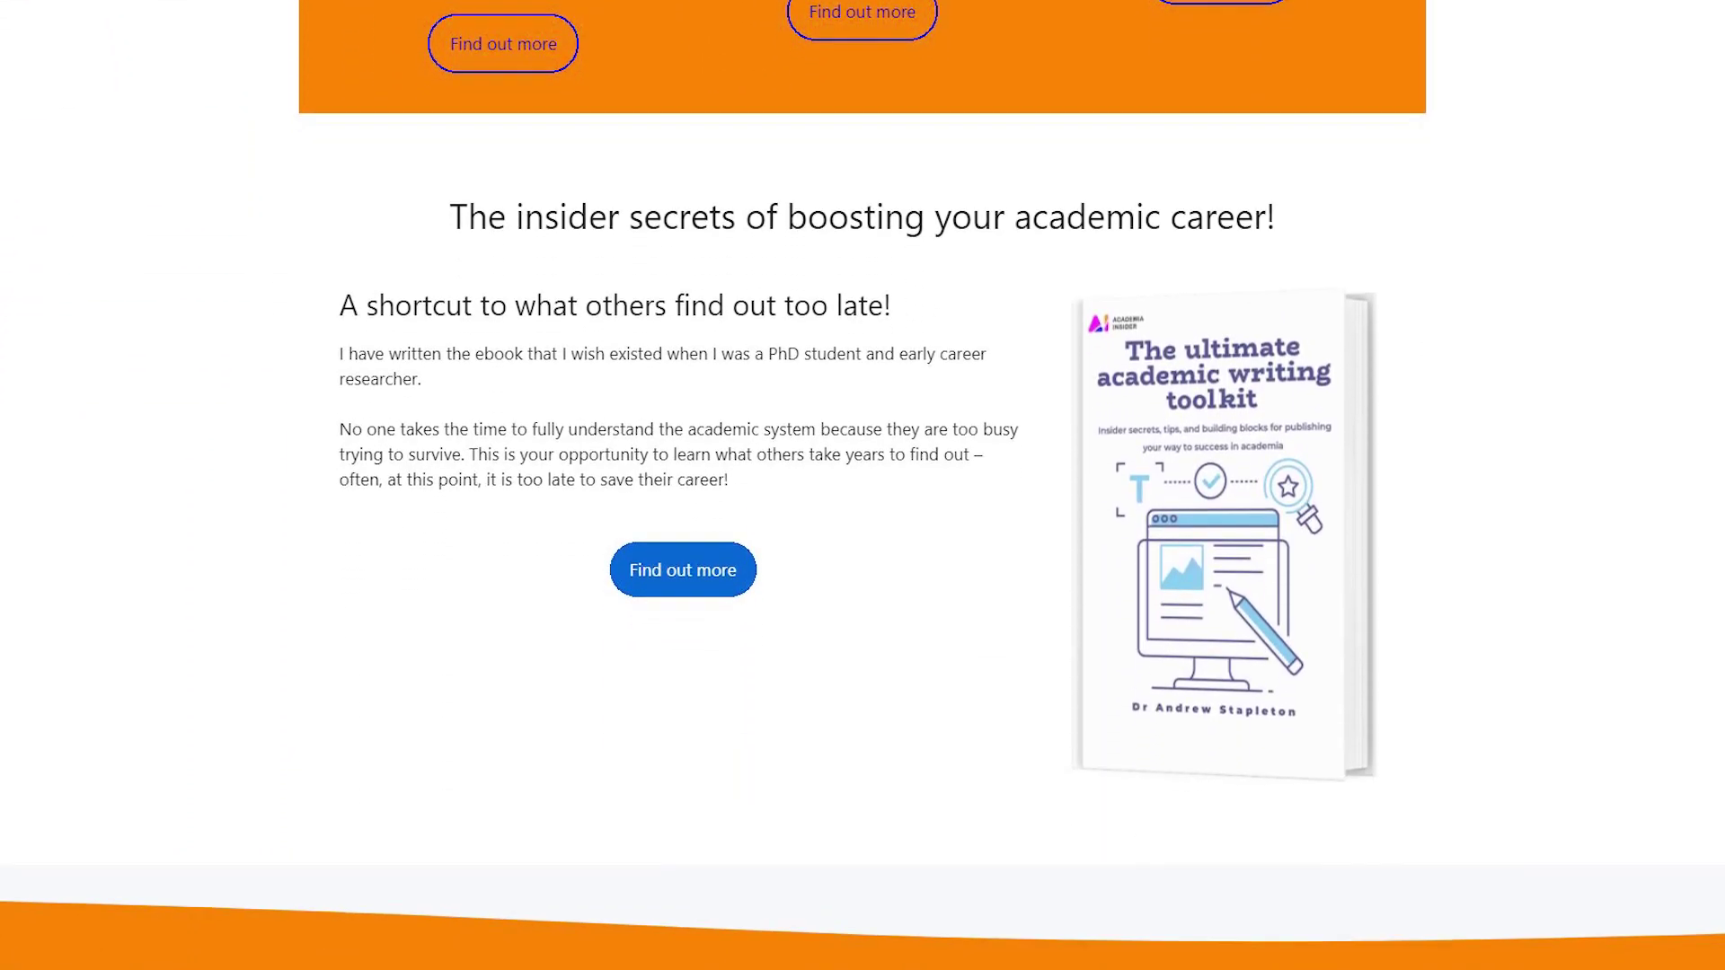